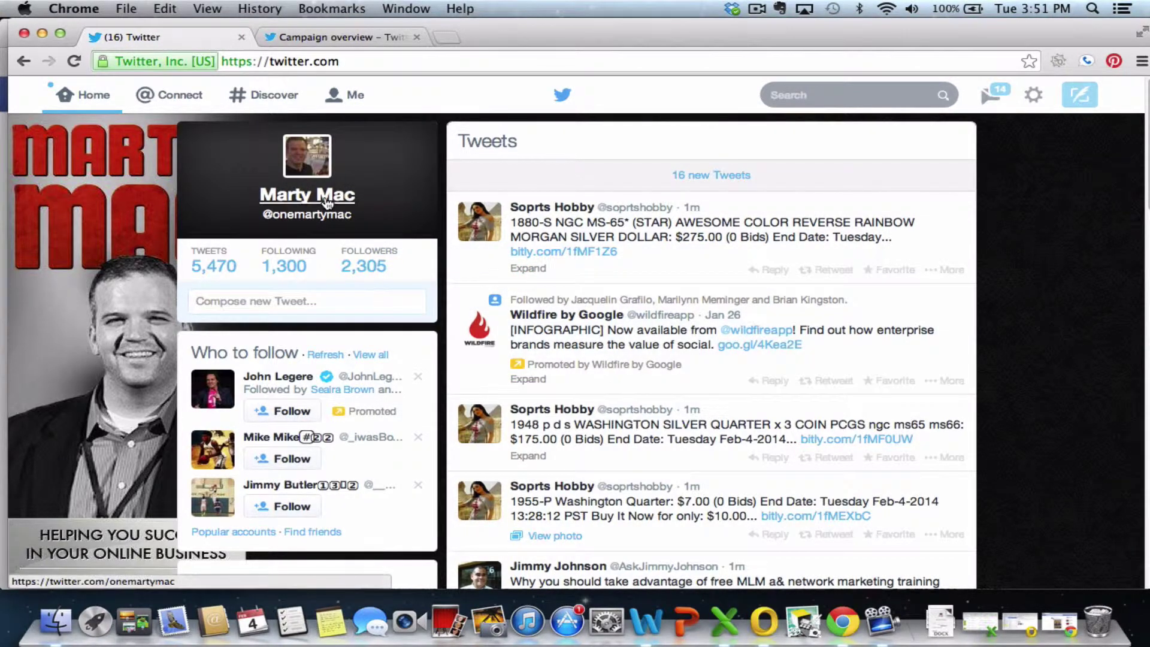
# - Open the account's own profile and look through its Following and Followers lists
pyautogui.click(327, 170)
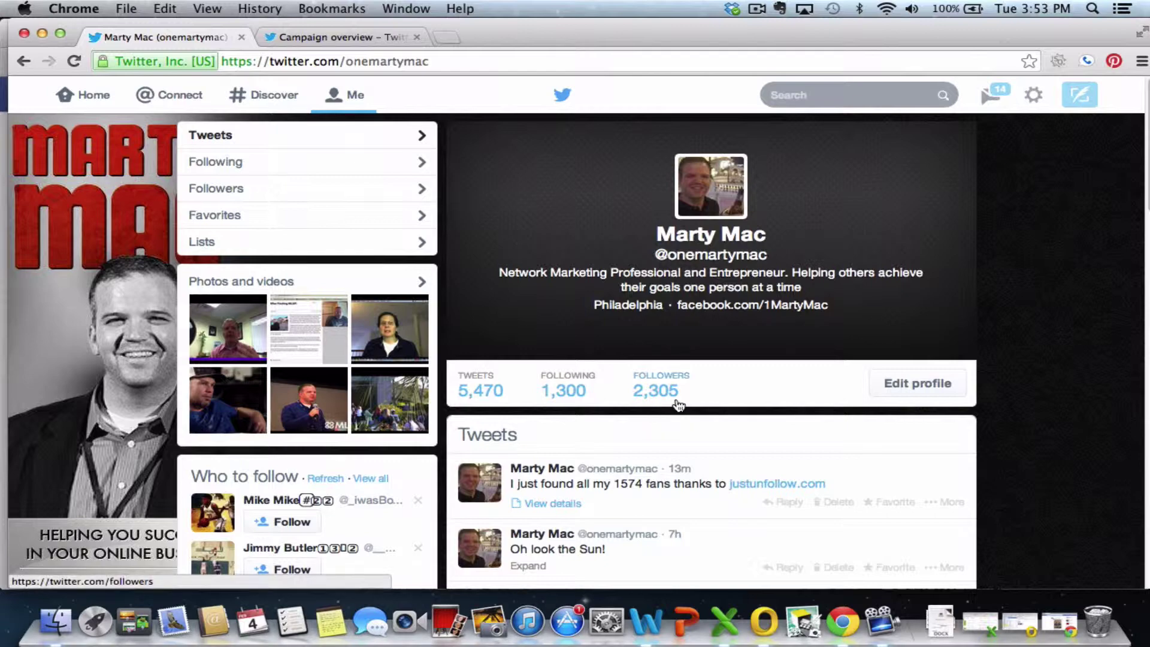
pyautogui.click(580, 393)
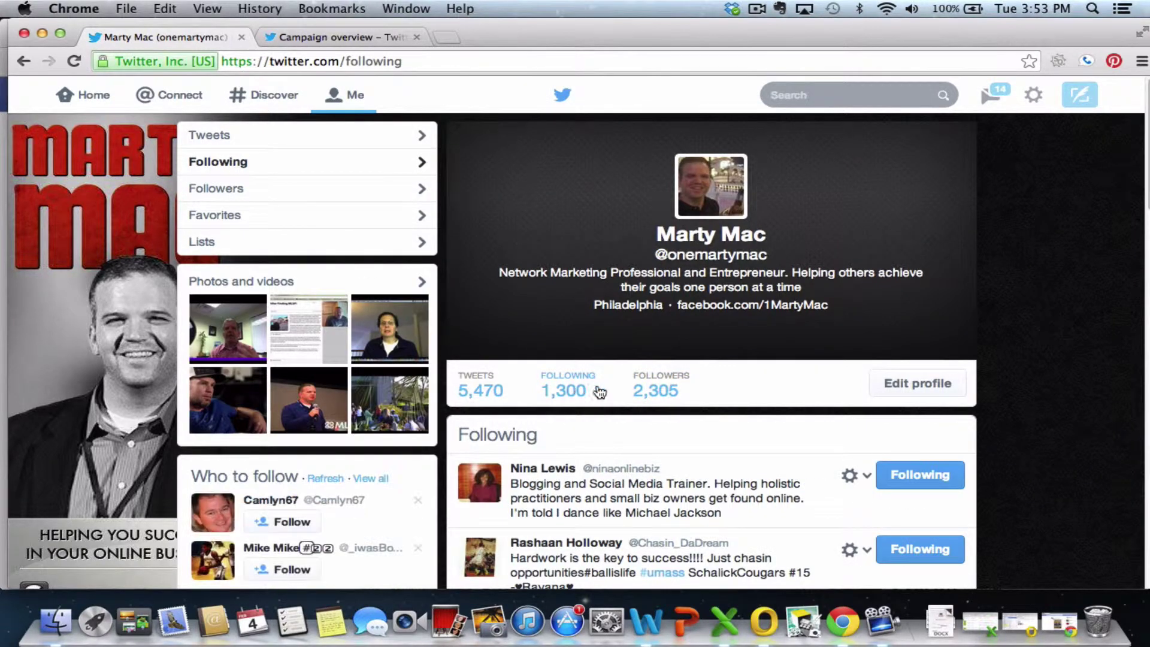
pyautogui.scroll(-7, 593, 514)
pyautogui.scroll(7, 599, 479)
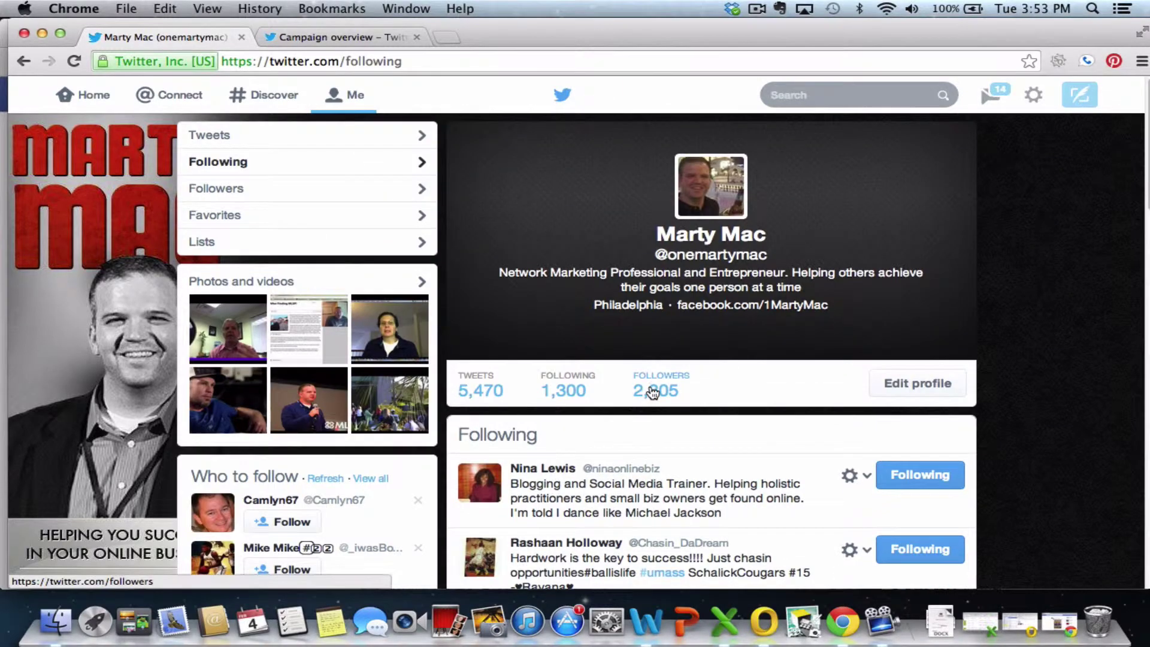
pyautogui.click(653, 391)
pyautogui.scroll(-10, 651, 401)
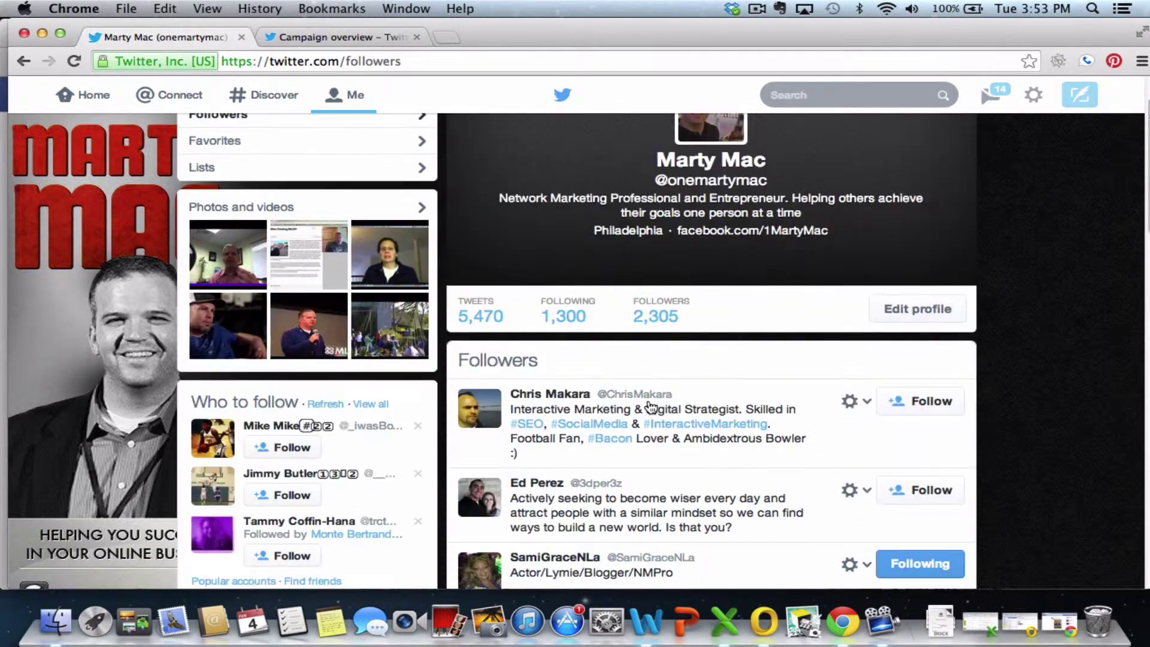
pyautogui.scroll(10, 648, 404)
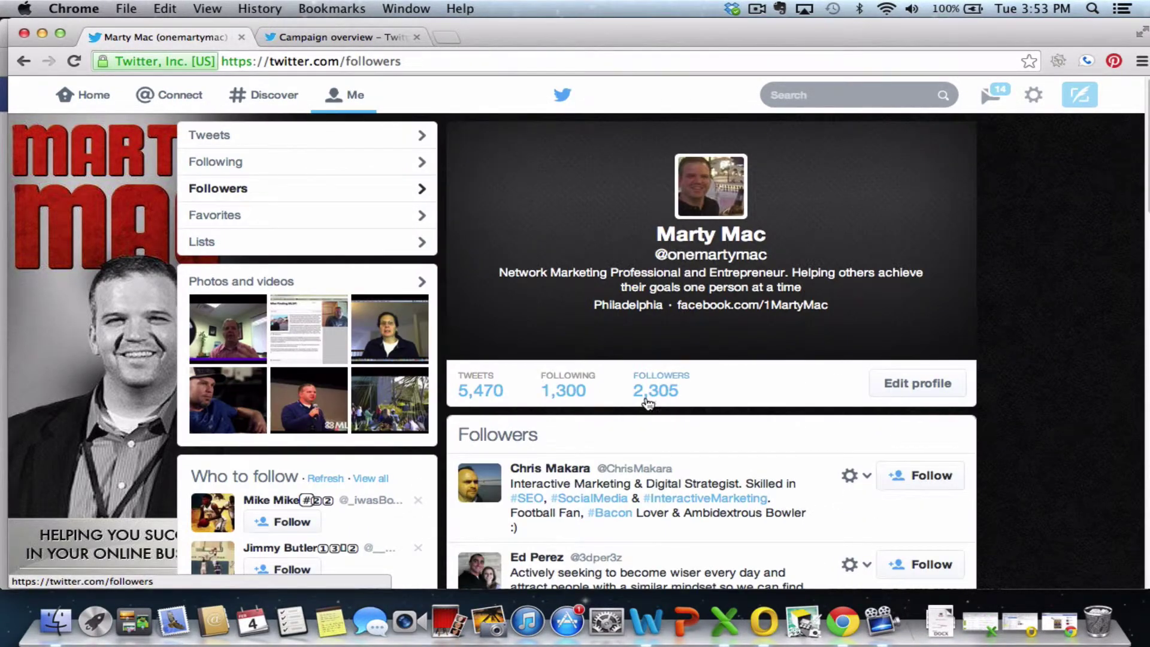
# - View the profile's Tweets, Following, Followers, Favorites and Lists pages one after another
pyautogui.click(271, 141)
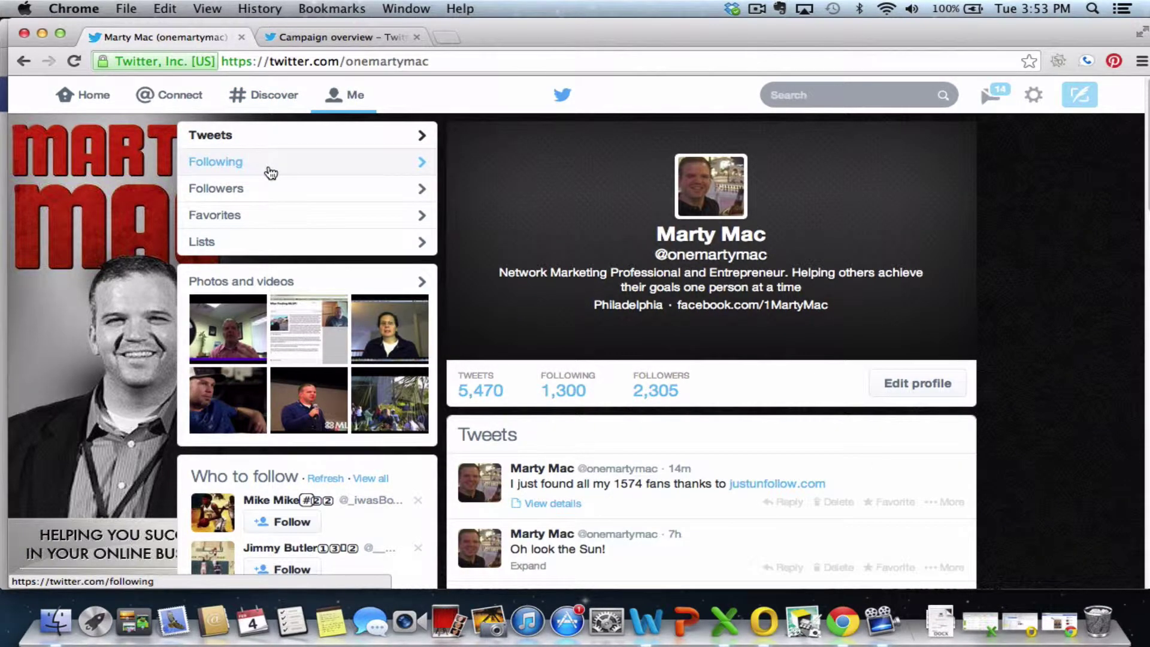
pyautogui.scroll(-8, 601, 462)
pyautogui.scroll(8, 599, 464)
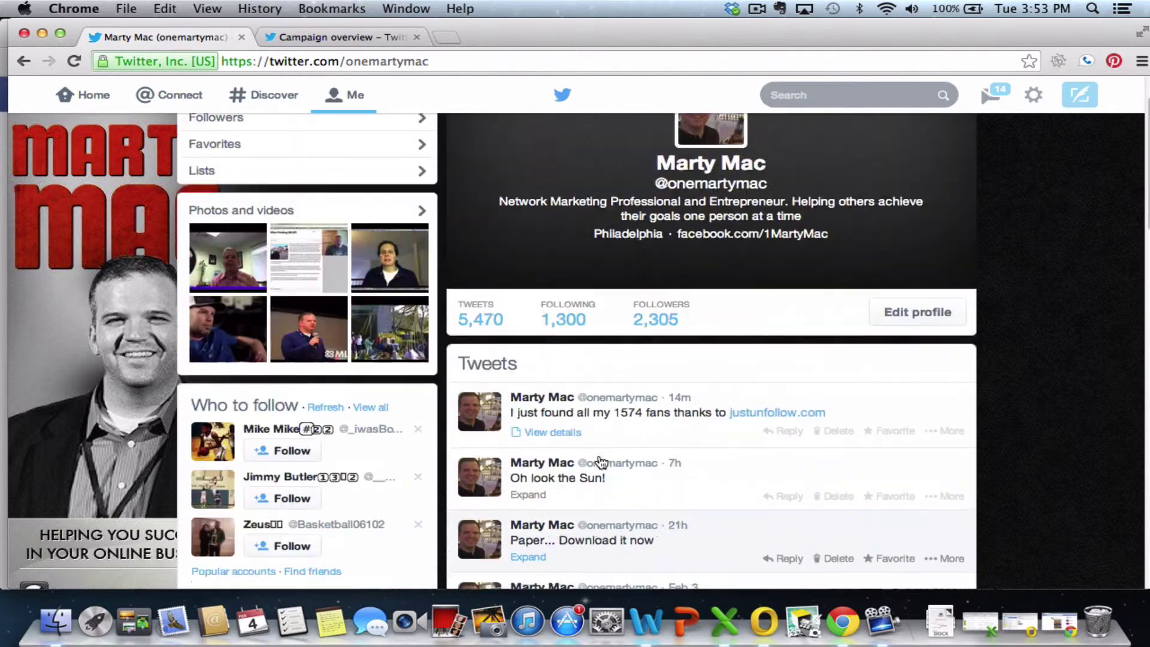
pyautogui.click(300, 173)
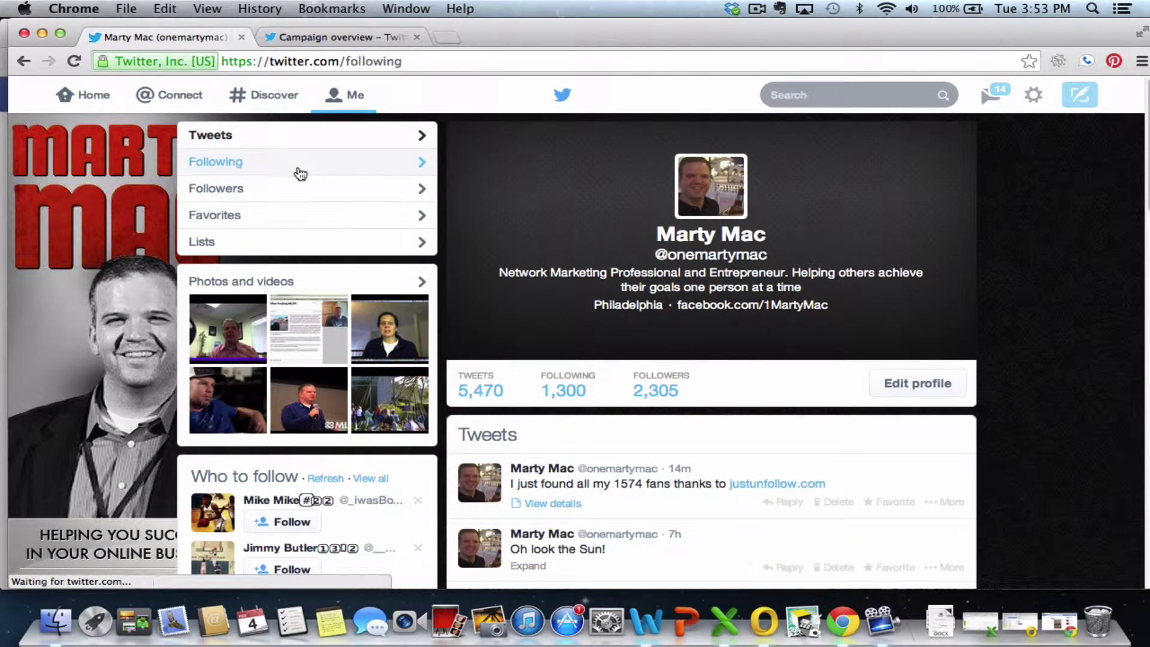
pyautogui.click(296, 196)
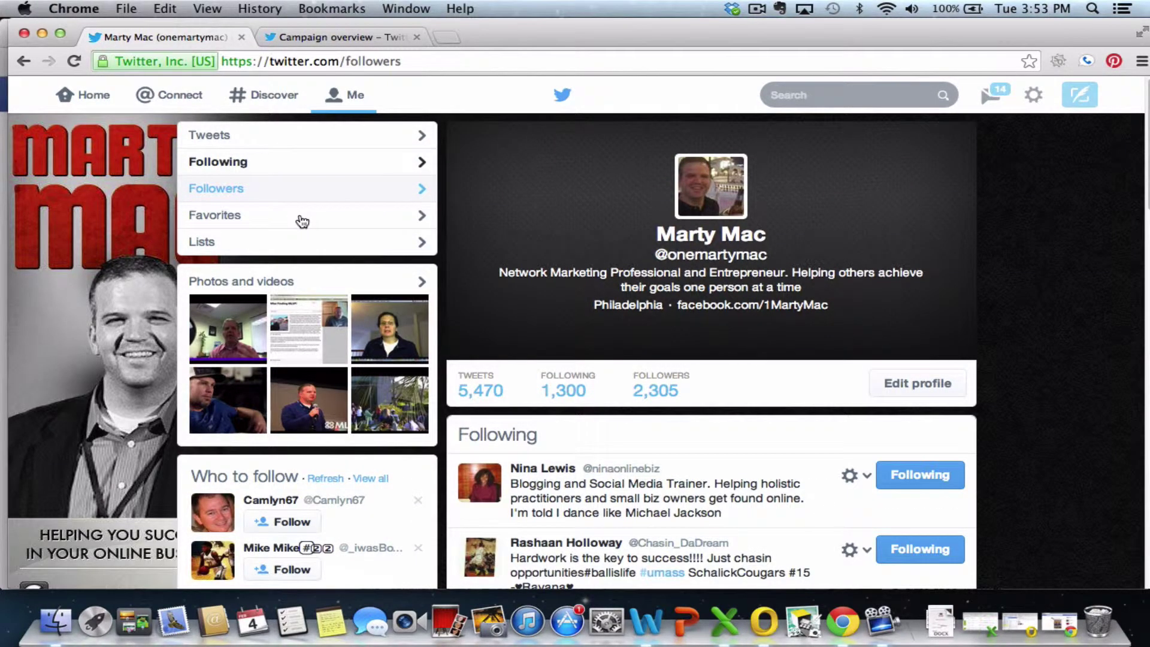
pyautogui.click(303, 223)
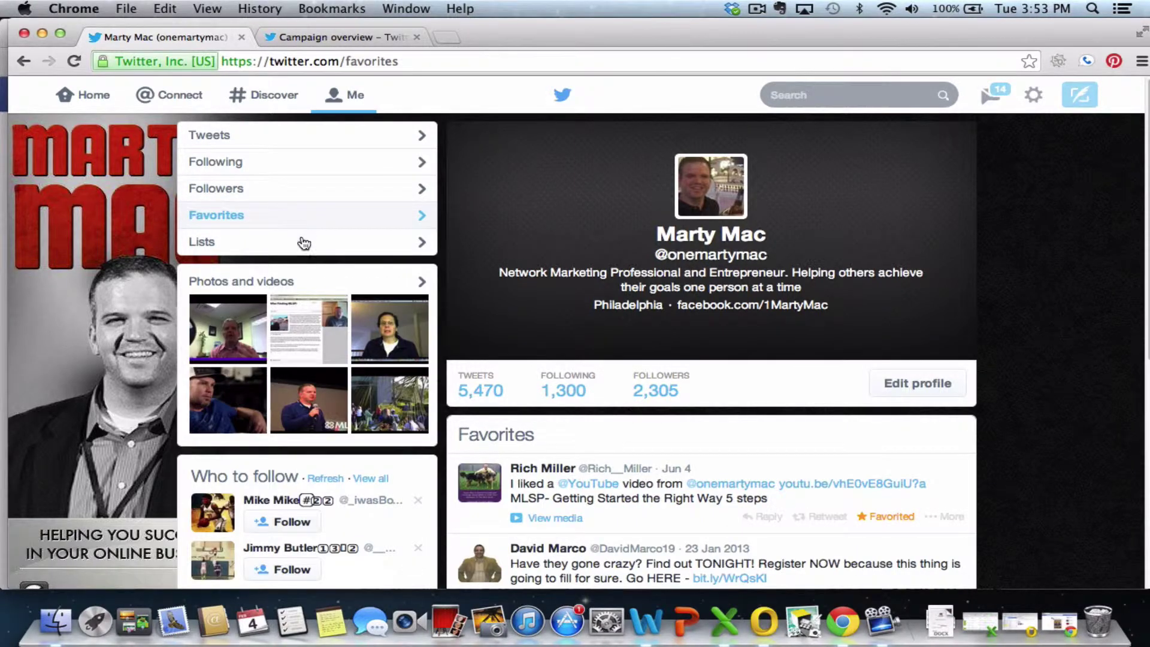
pyautogui.click(307, 251)
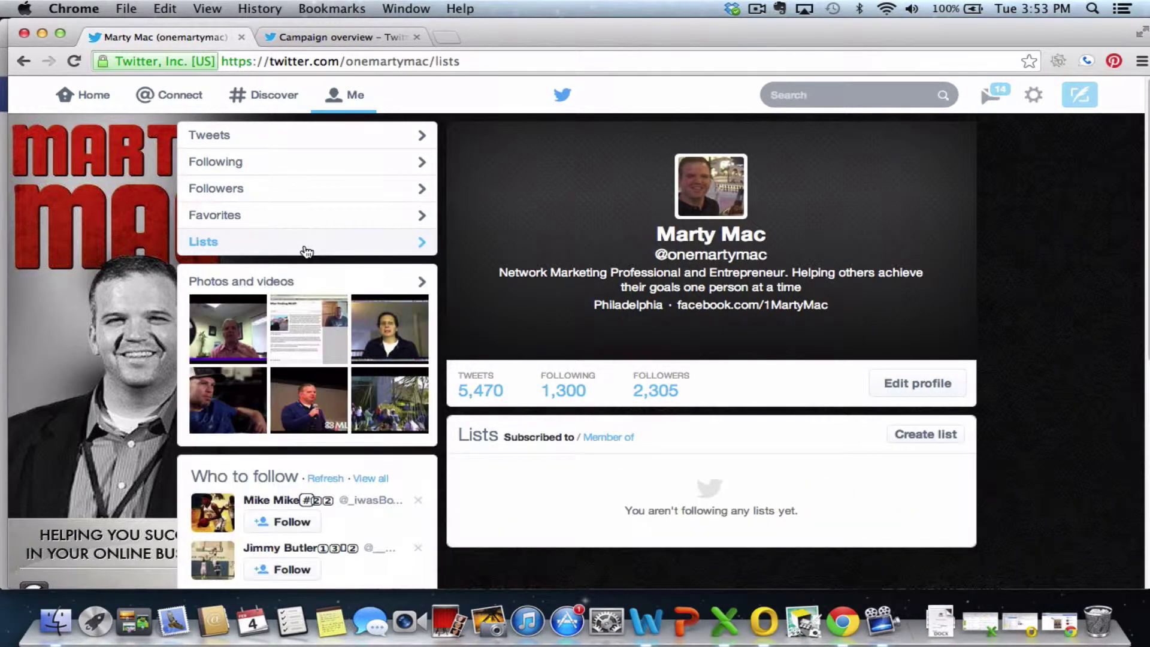
# - Fill in a new list named Clients with the description "Current Clients for Twitter Training" and discard it without saving
pyautogui.click(927, 433)
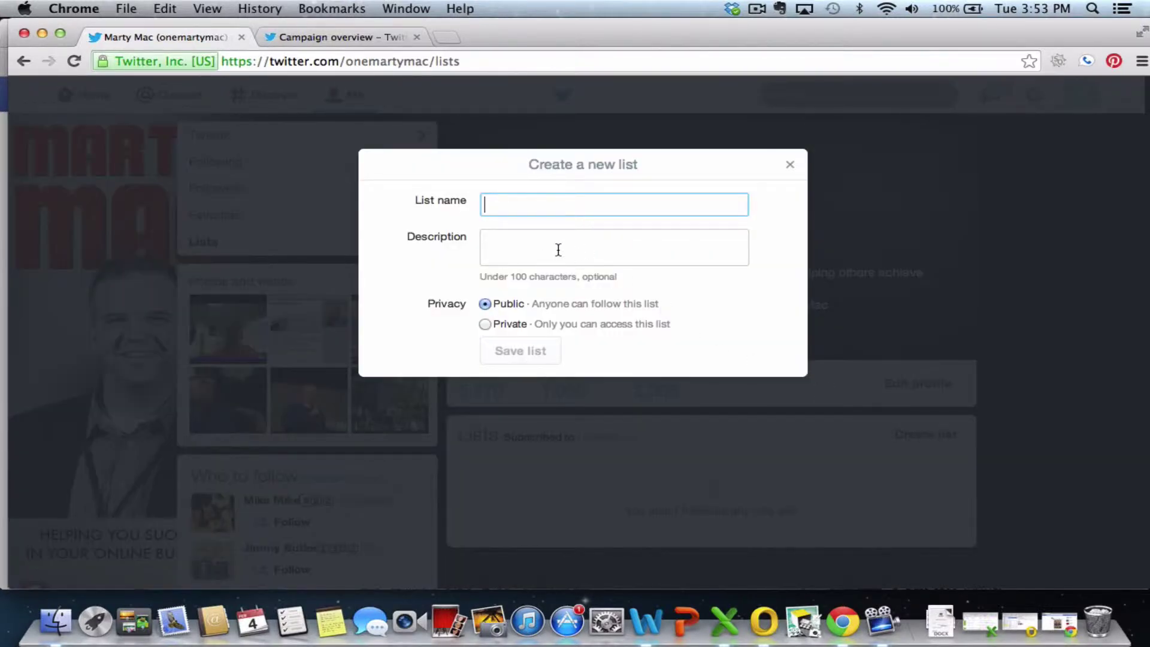
pyautogui.write('Clients')
pyautogui.press('Tab')
pyautogui.write('Cur')
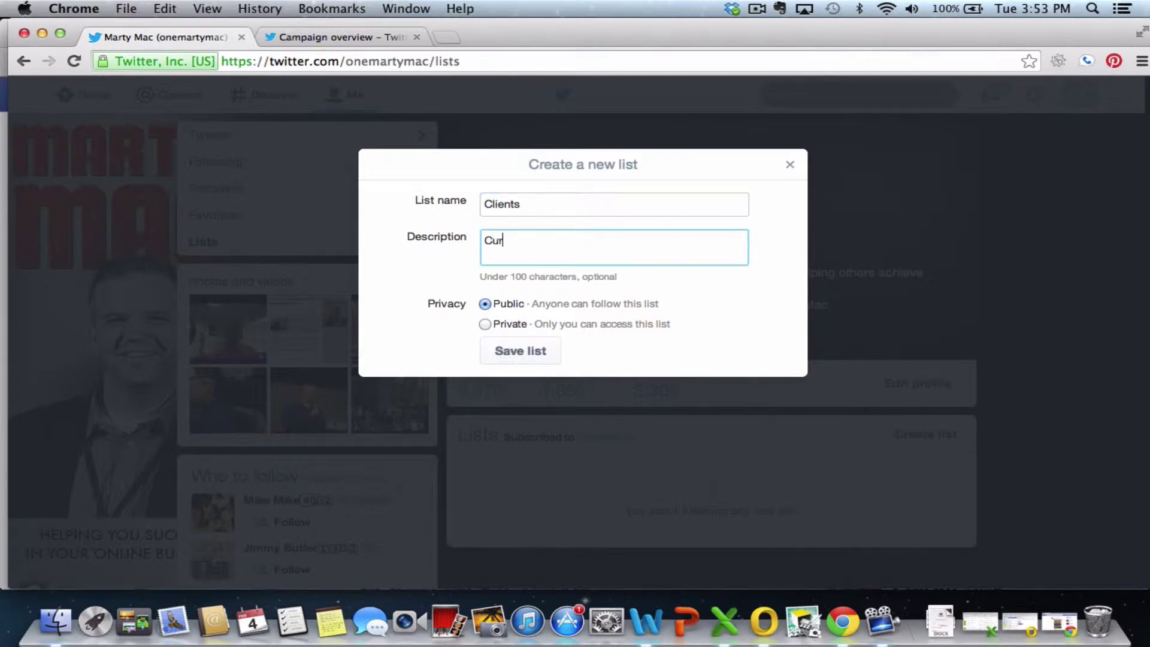
pyautogui.write('rent Clients for Twie')
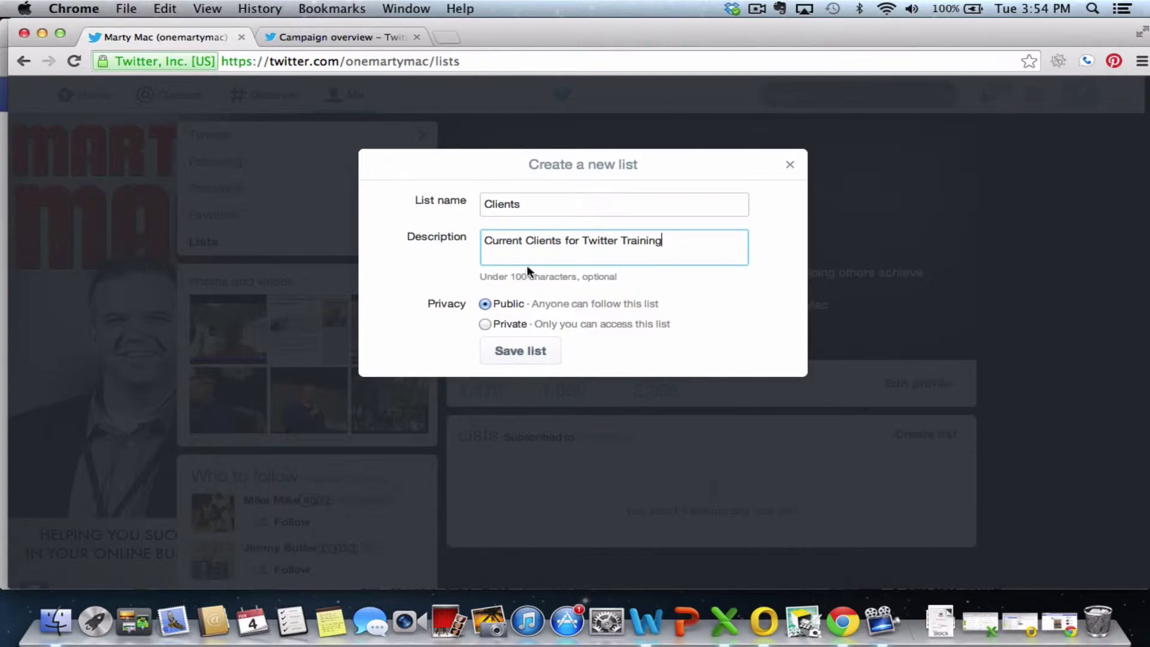
pyautogui.click(791, 166)
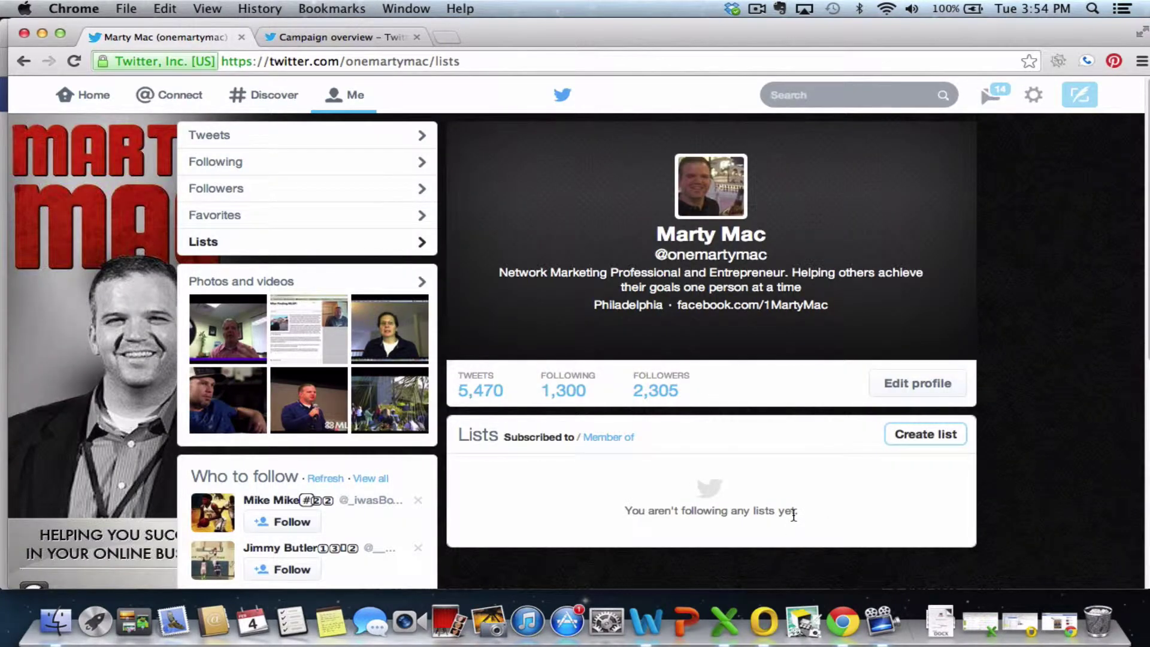
# - Examine the lists that the account is a member of
pyautogui.click(604, 439)
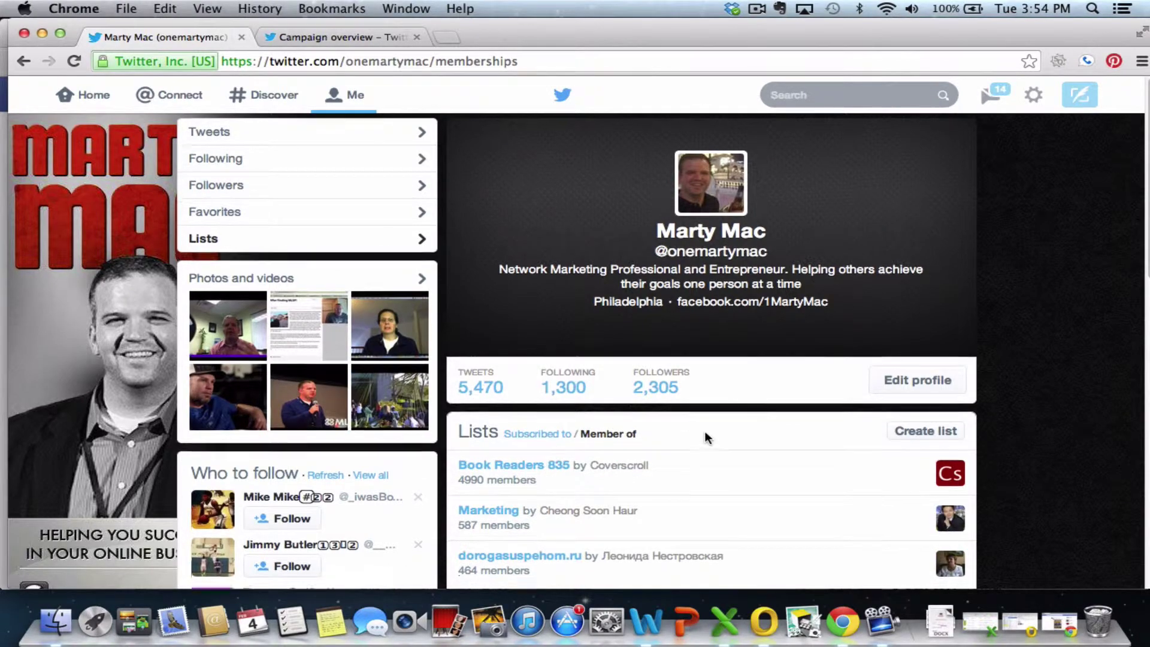
pyautogui.scroll(-5, 704, 430)
pyautogui.scroll(-8, 704, 456)
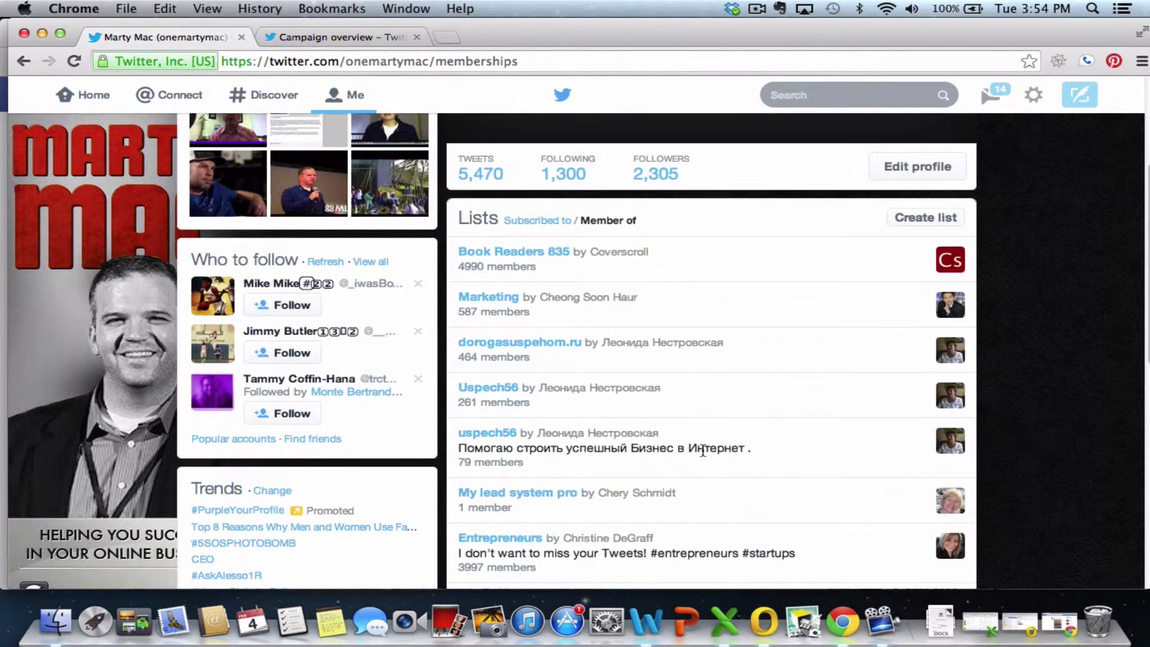
pyautogui.scroll(-12, 702, 459)
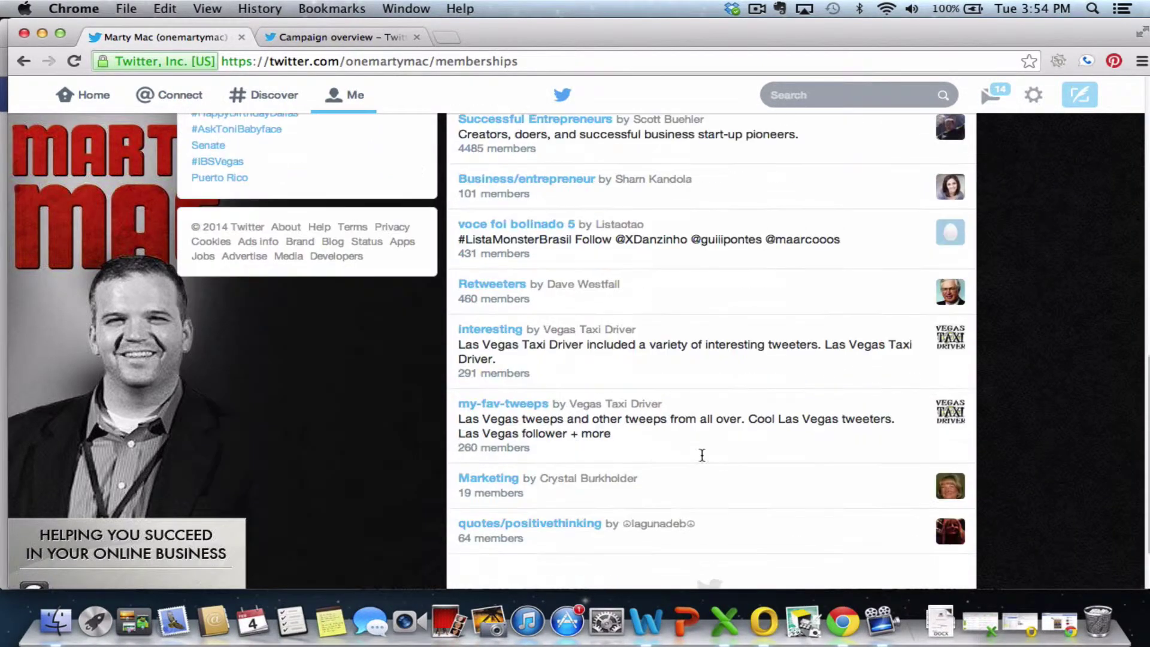
pyautogui.scroll(20, 701, 454)
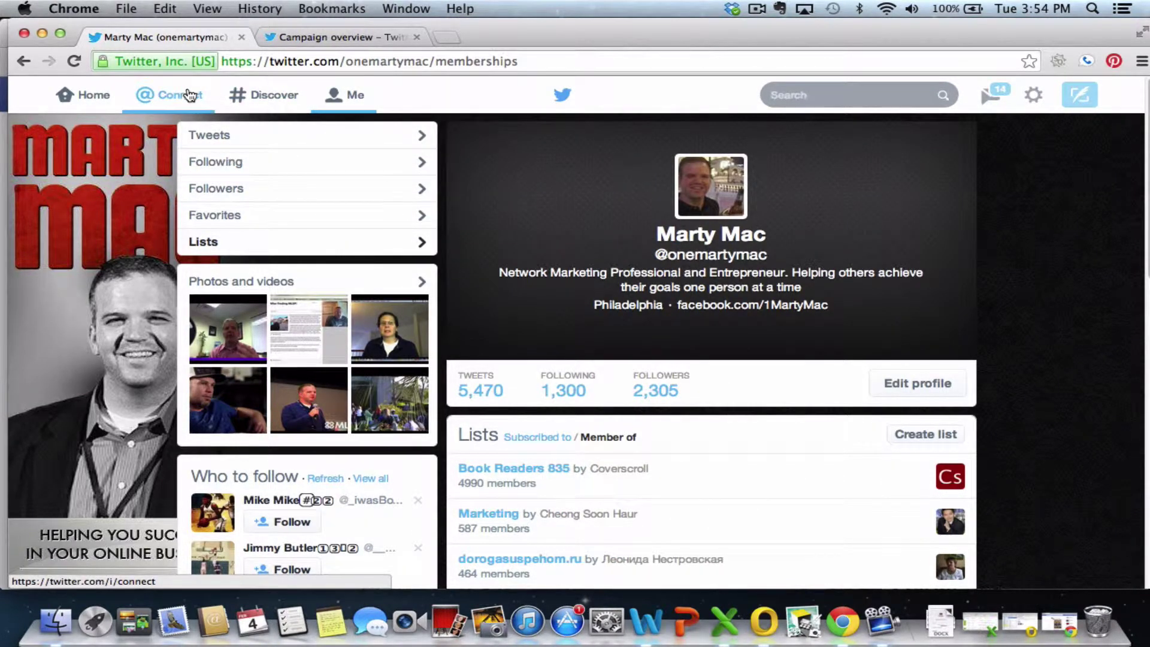
# - Bring up the new Tweet composer and dismiss it, and view the Discover page with the saved searches
pyautogui.click(1081, 96)
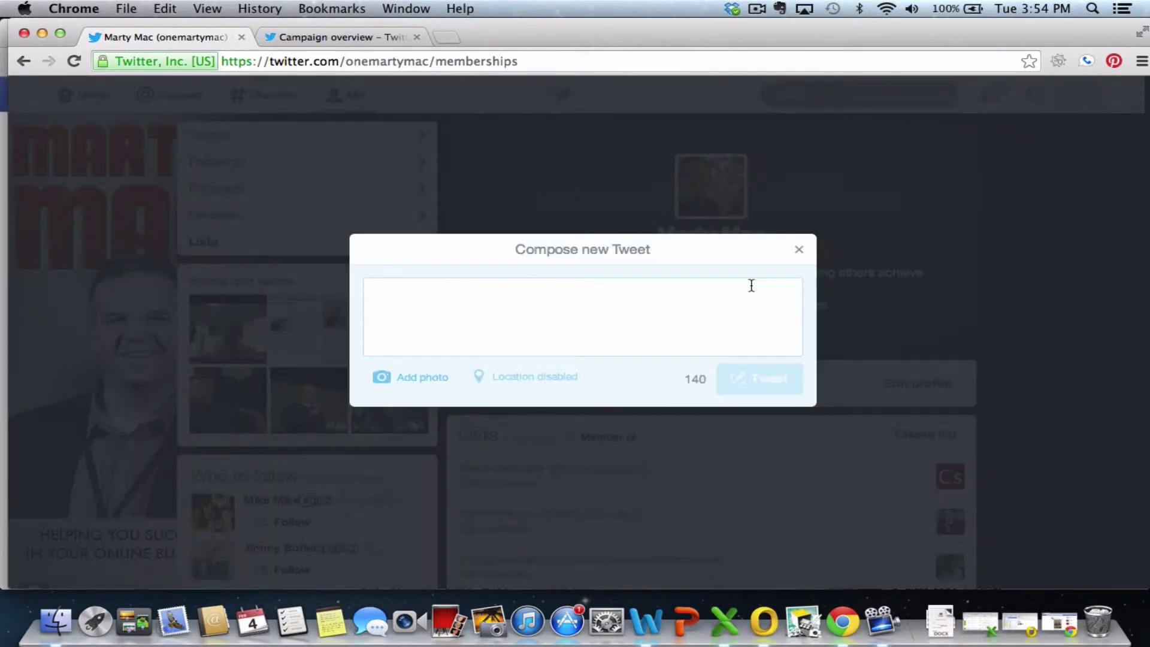
pyautogui.click(798, 252)
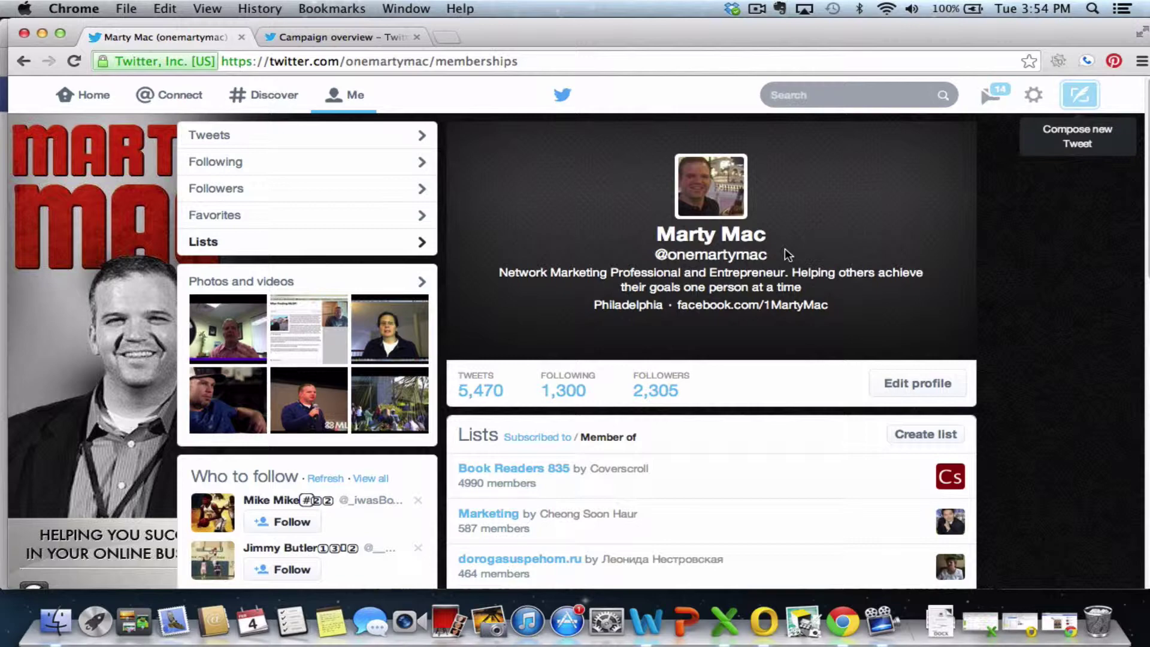
pyautogui.click(271, 106)
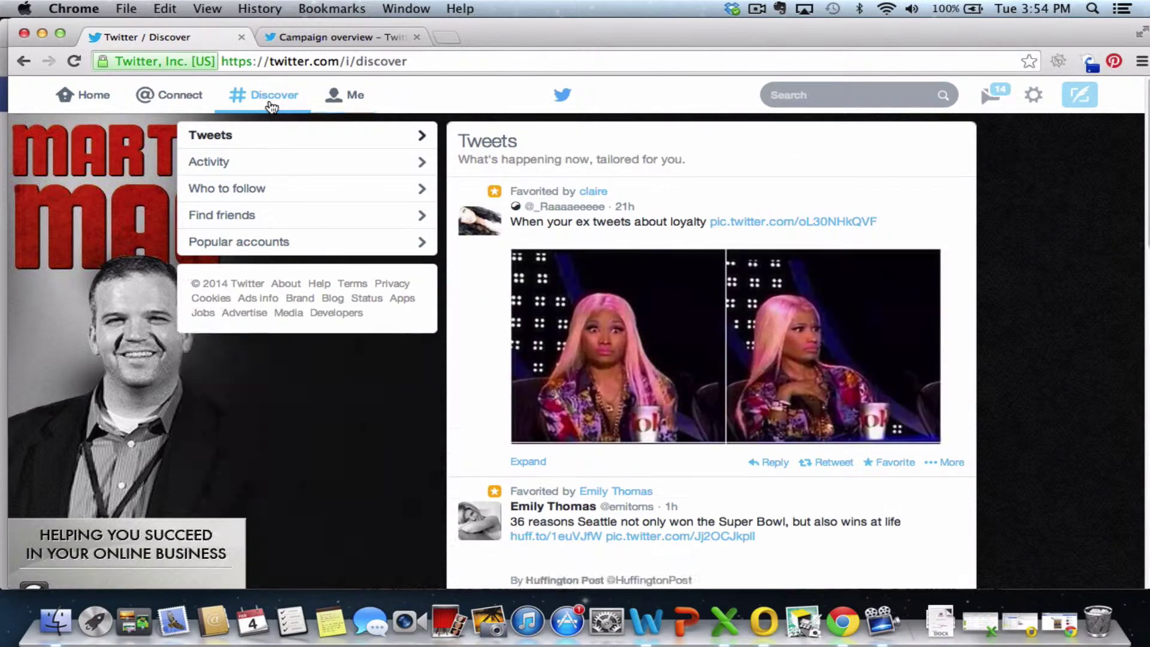
pyautogui.click(796, 96)
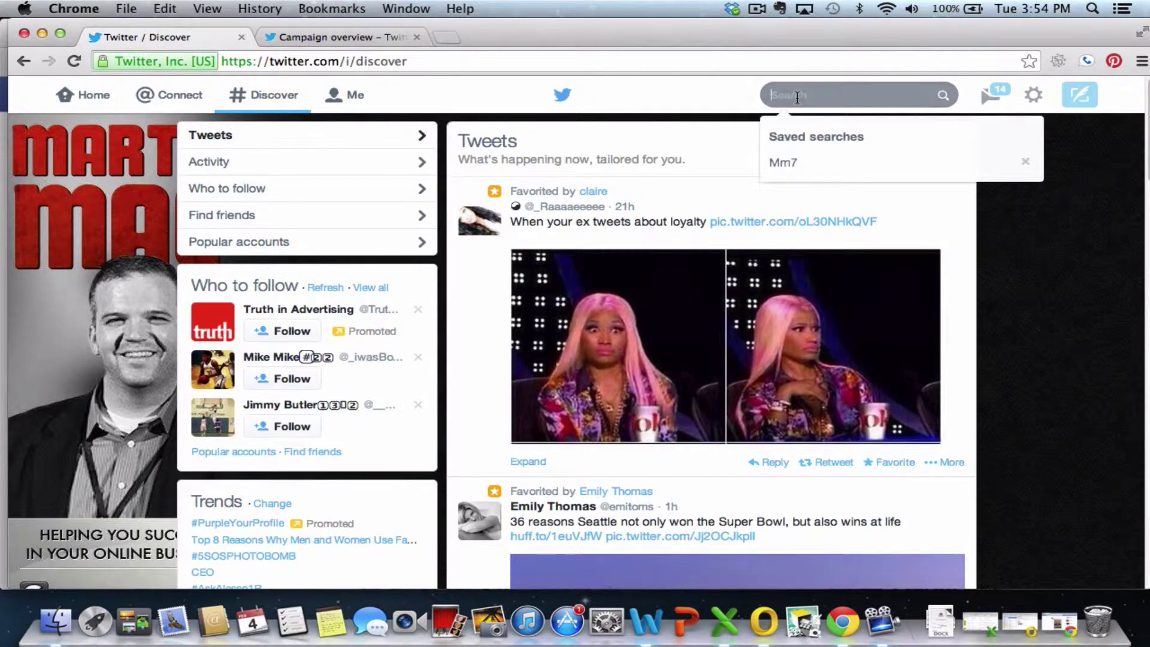
# - Open the Connect page and review the recent interactions, such as new followers, retweets, mentions and favorites
pyautogui.click(193, 98)
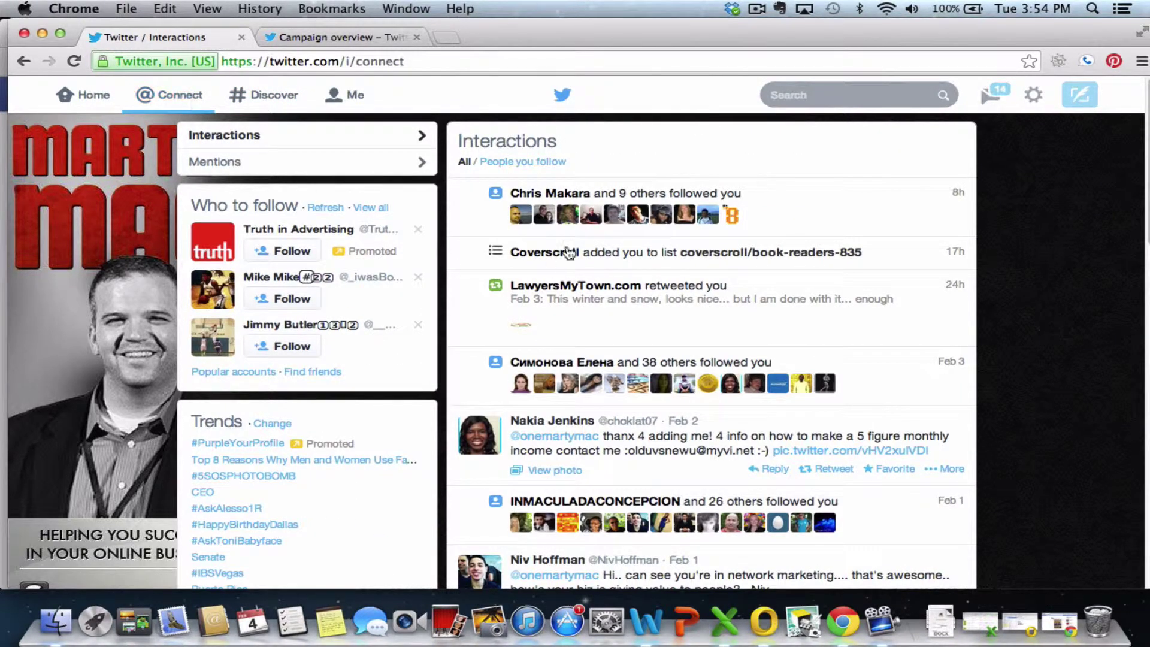
pyautogui.scroll(-6, 589, 355)
pyautogui.scroll(-15, 589, 355)
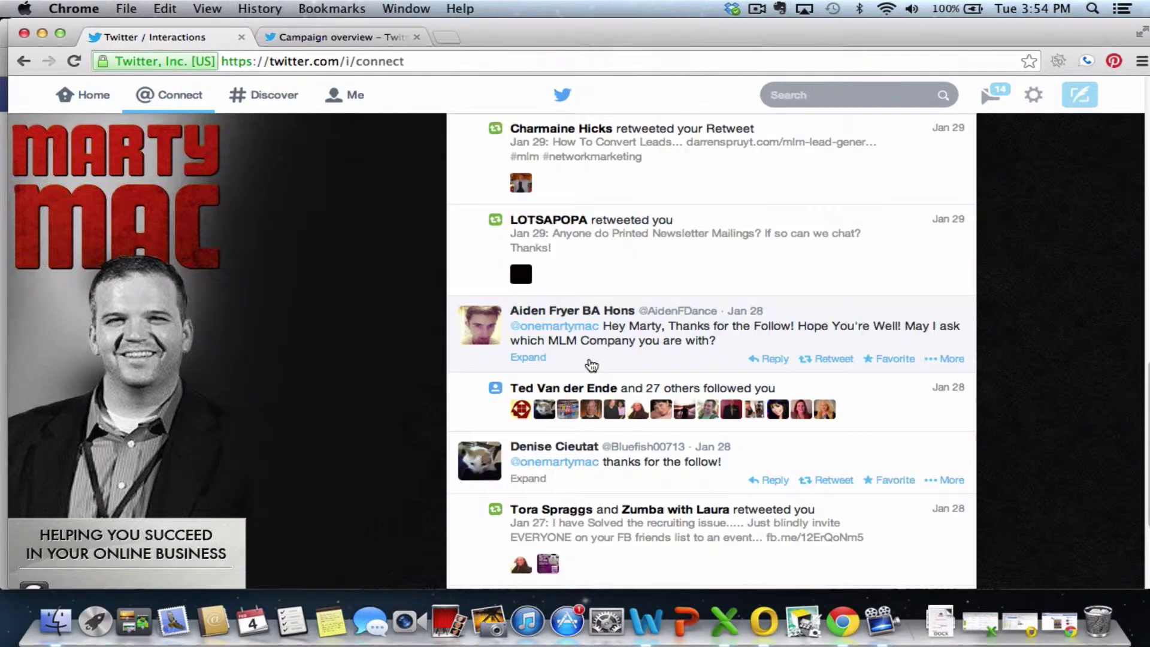
pyautogui.scroll(-4, 590, 360)
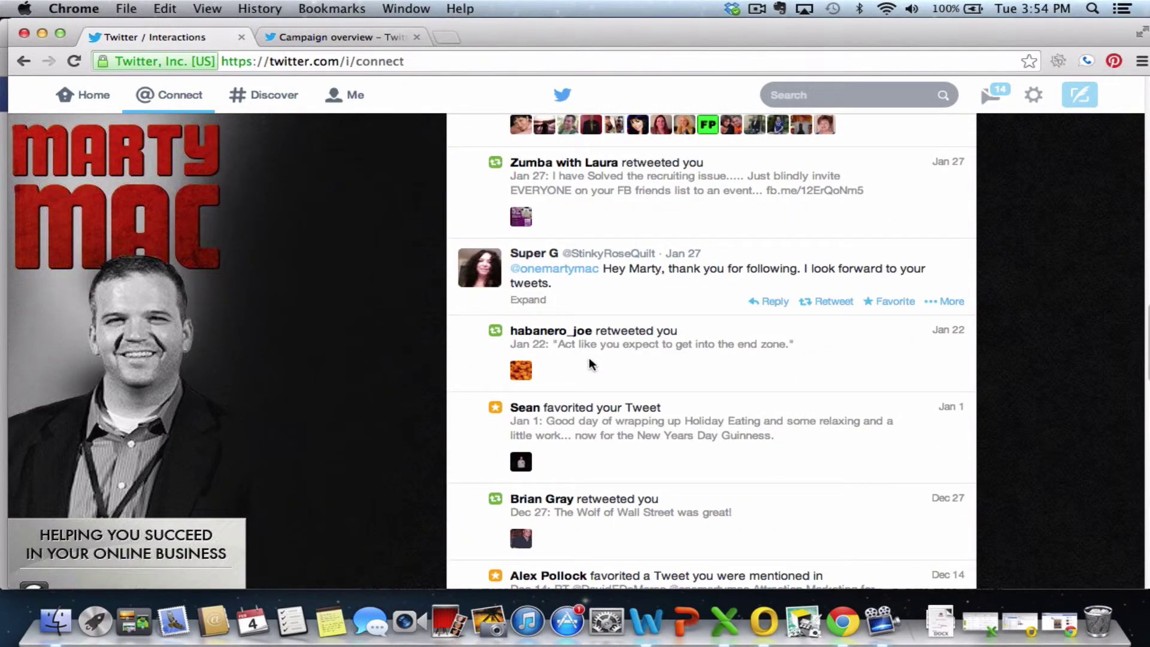
pyautogui.scroll(-6, 590, 359)
pyautogui.scroll(11, 590, 359)
pyautogui.scroll(20, 589, 357)
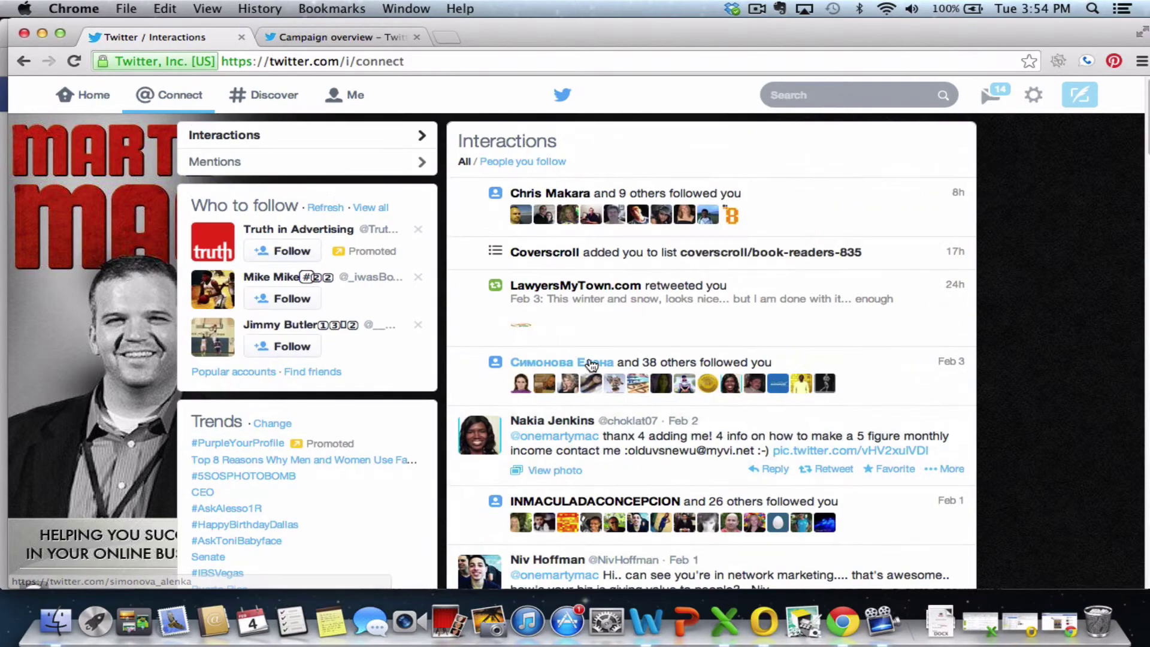
# - Look over the Trends list on the Connect page
pyautogui.scroll(-4, 475, 414)
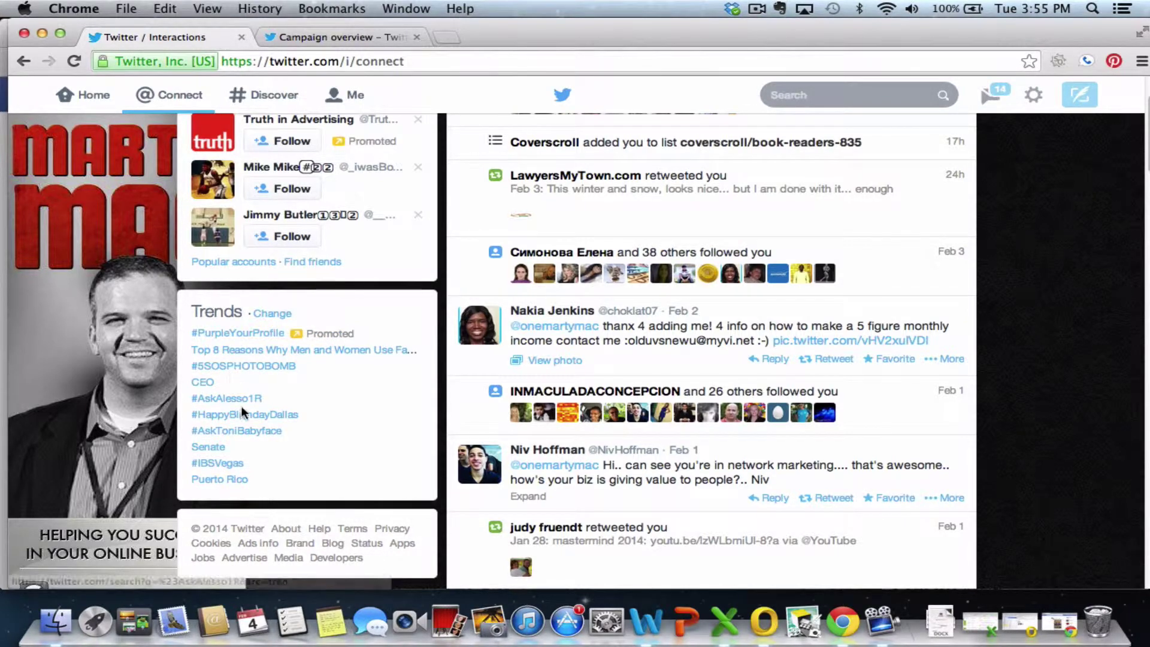
pyautogui.scroll(-3, 241, 408)
pyautogui.scroll(6, 251, 402)
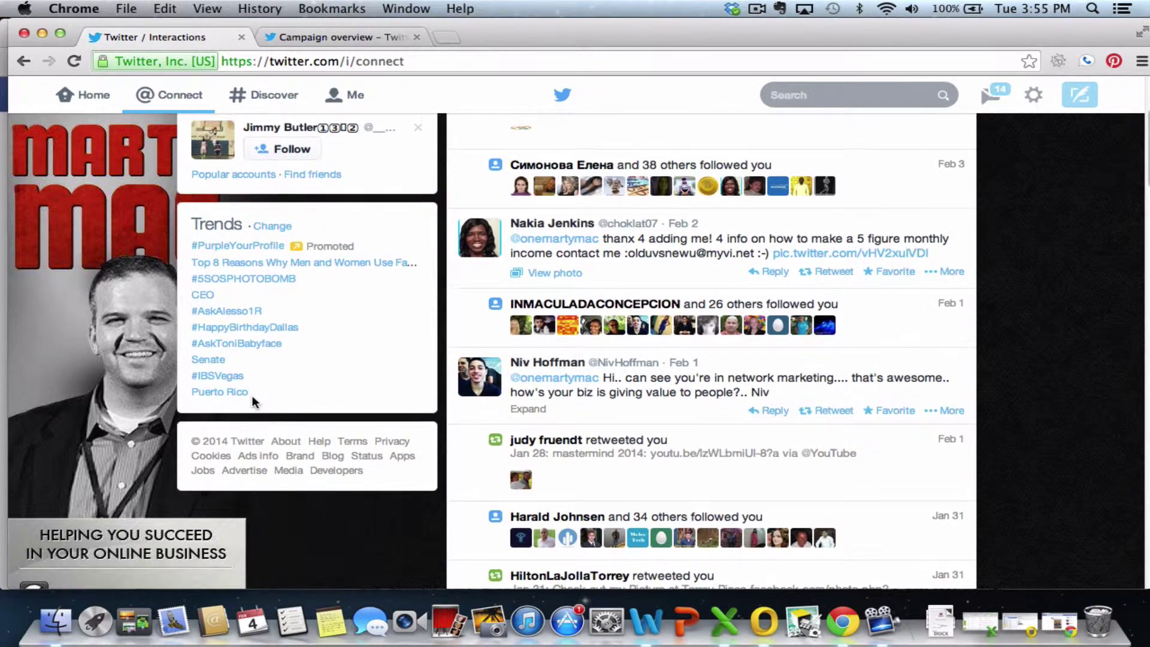
# - Return to the home timeline and look over the account options and the site's footer links
pyautogui.click(85, 81)
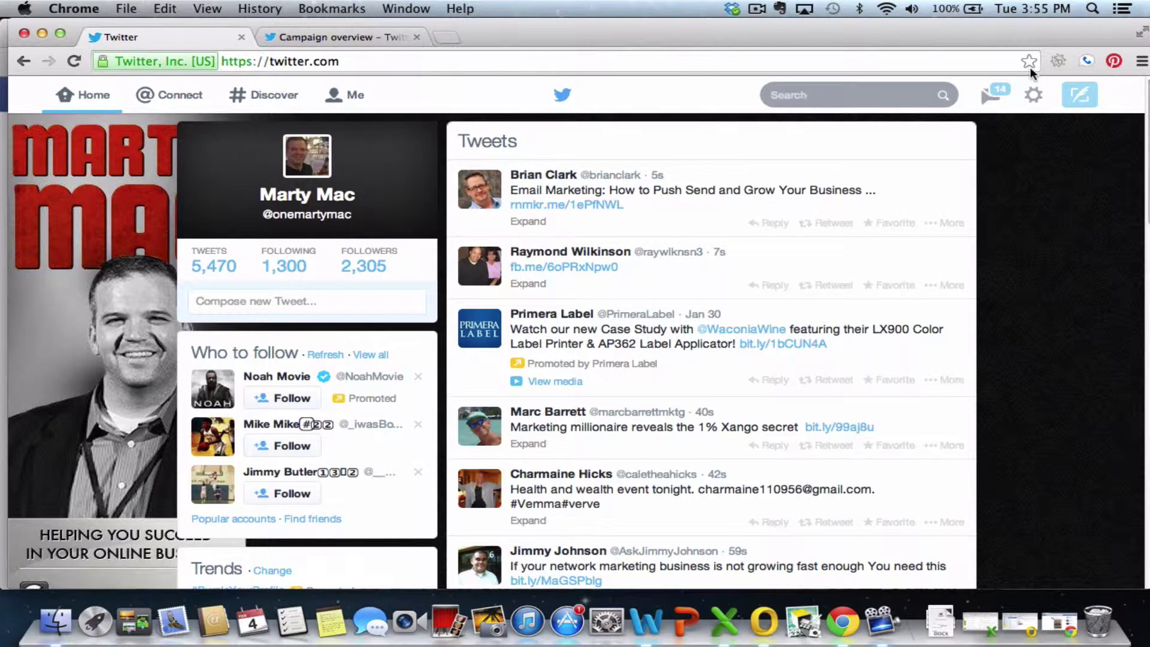
pyautogui.click(1033, 96)
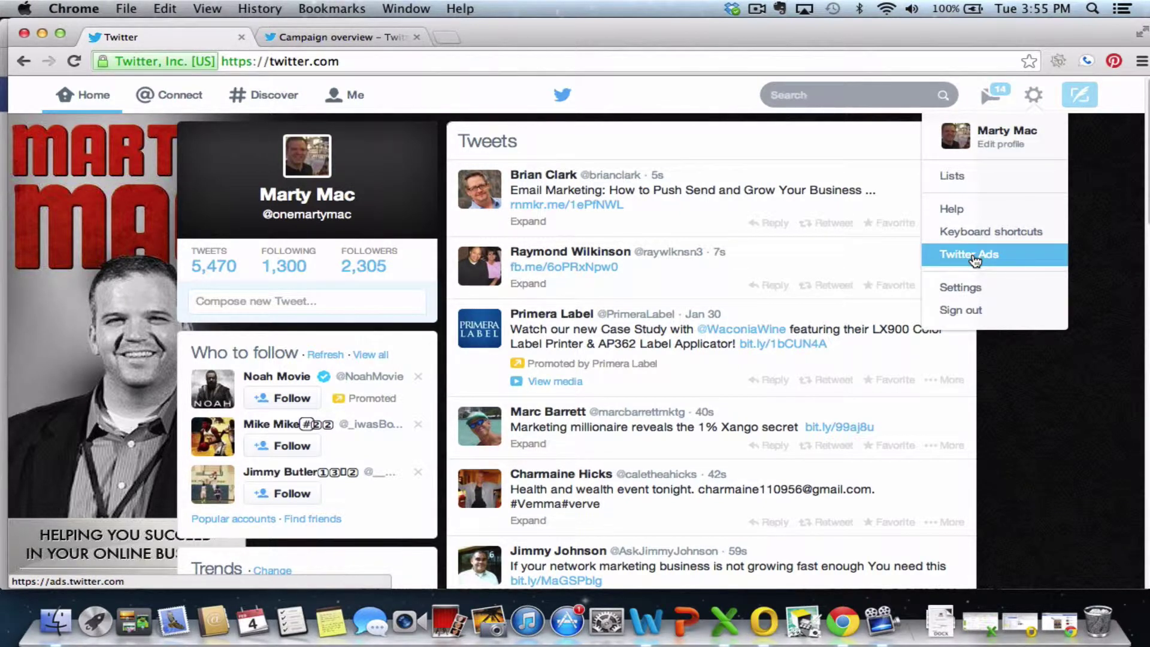
pyautogui.click(130, 260)
pyautogui.scroll(-6, 141, 253)
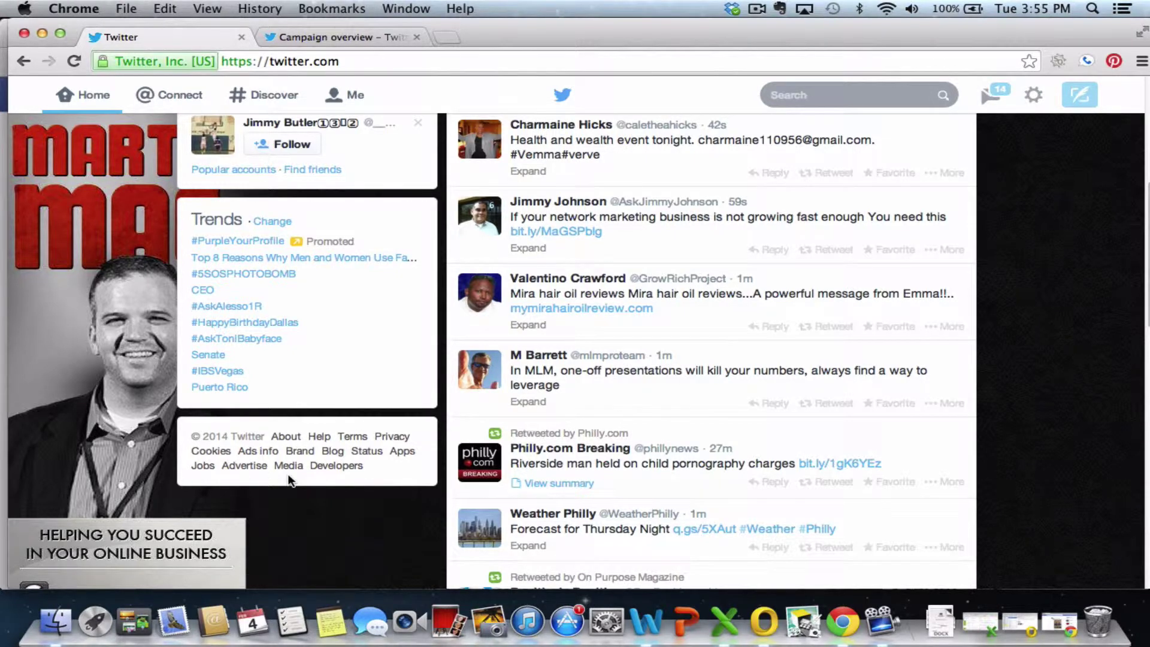
# - Open the Twitter Ads campaign dashboard and close the duplicate dashboard tab
pyautogui.click(1034, 94)
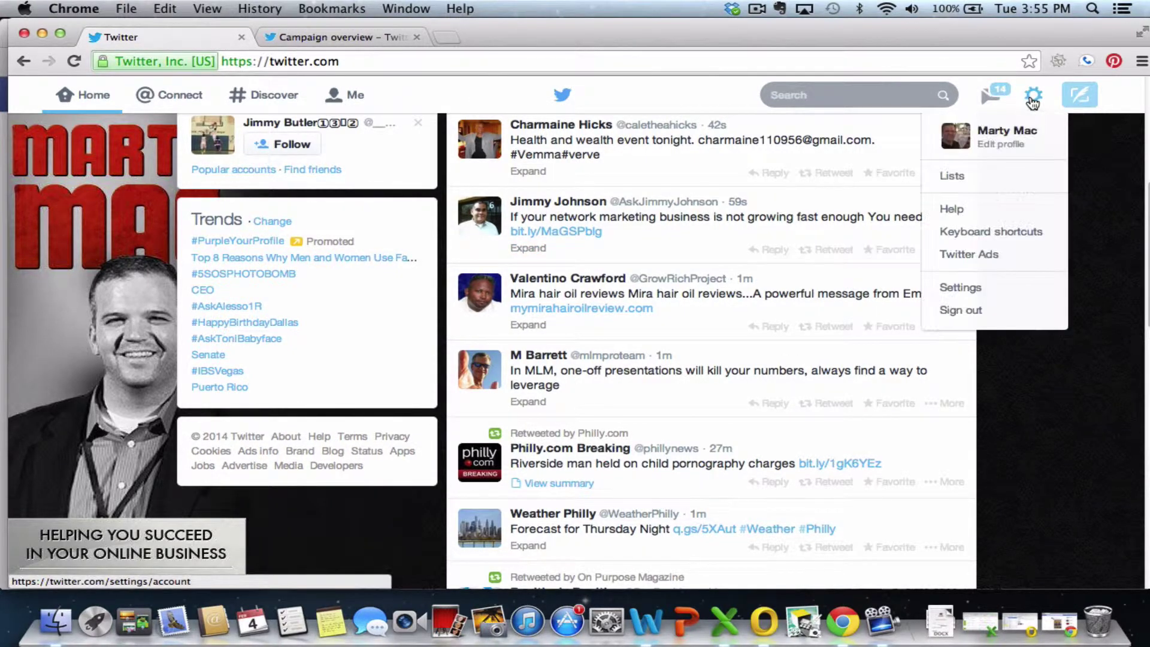
pyautogui.click(987, 258)
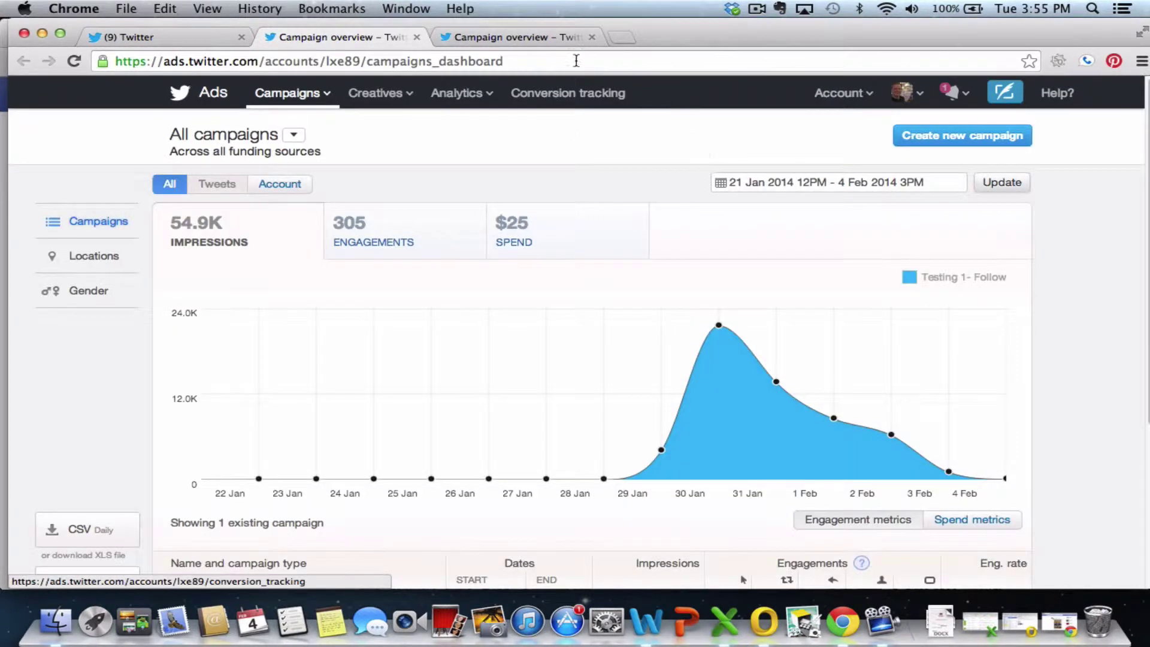
pyautogui.click(592, 38)
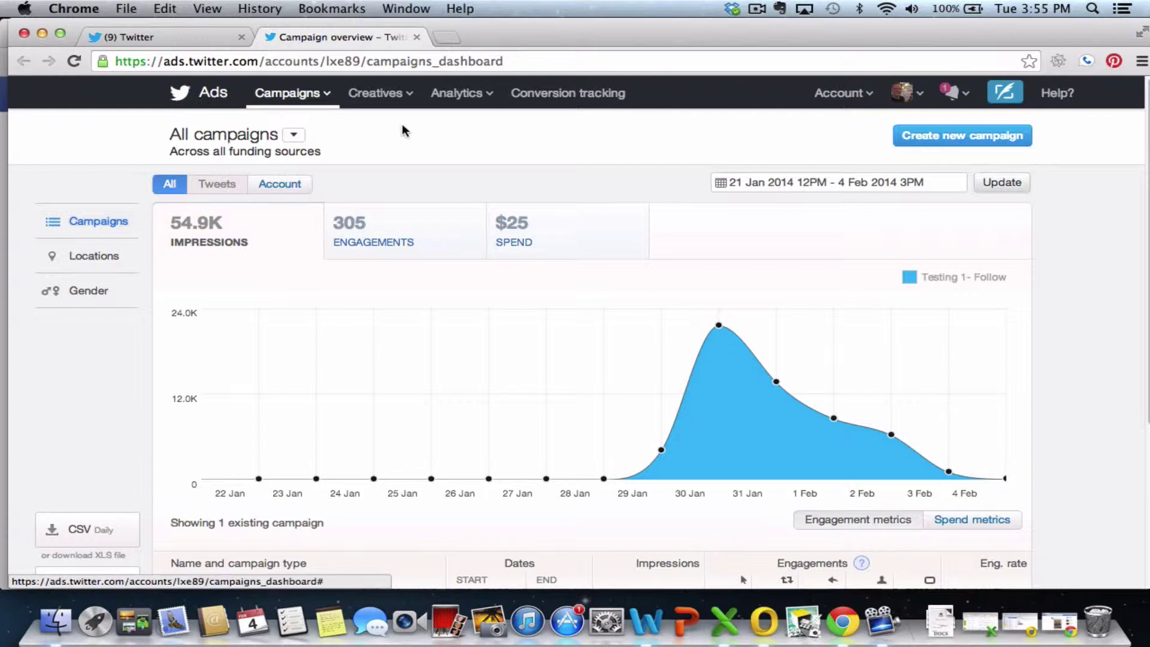
# - Check the ads notifications and look over the choices under Campaigns, Creatives and Analytics
pyautogui.click(956, 94)
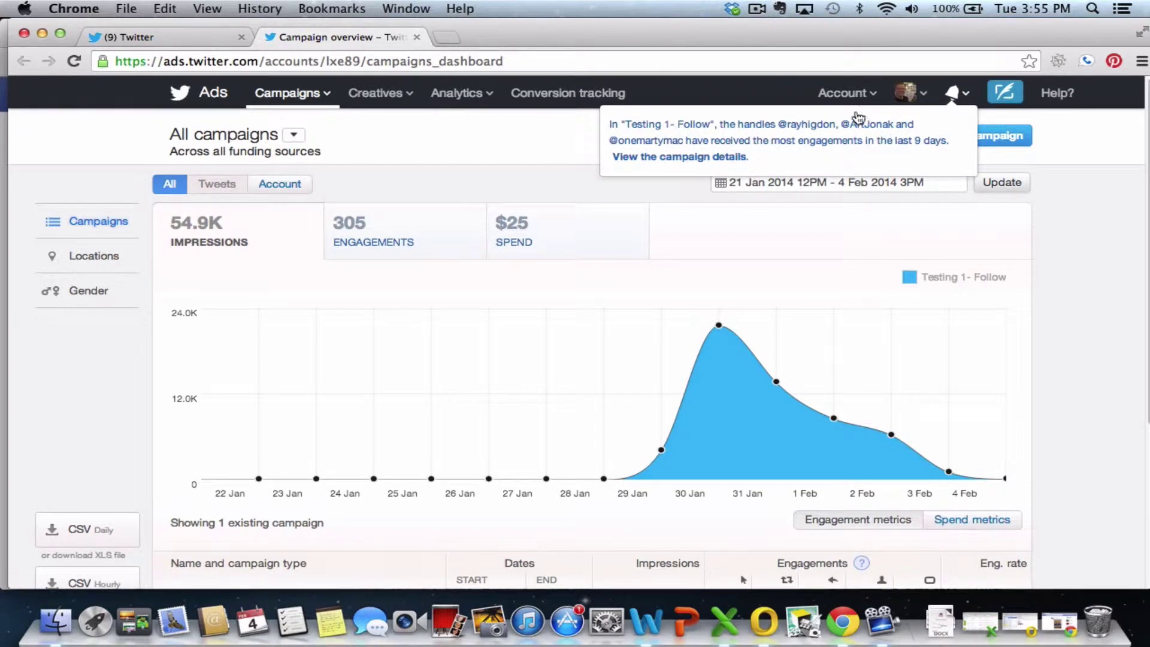
pyautogui.click(561, 139)
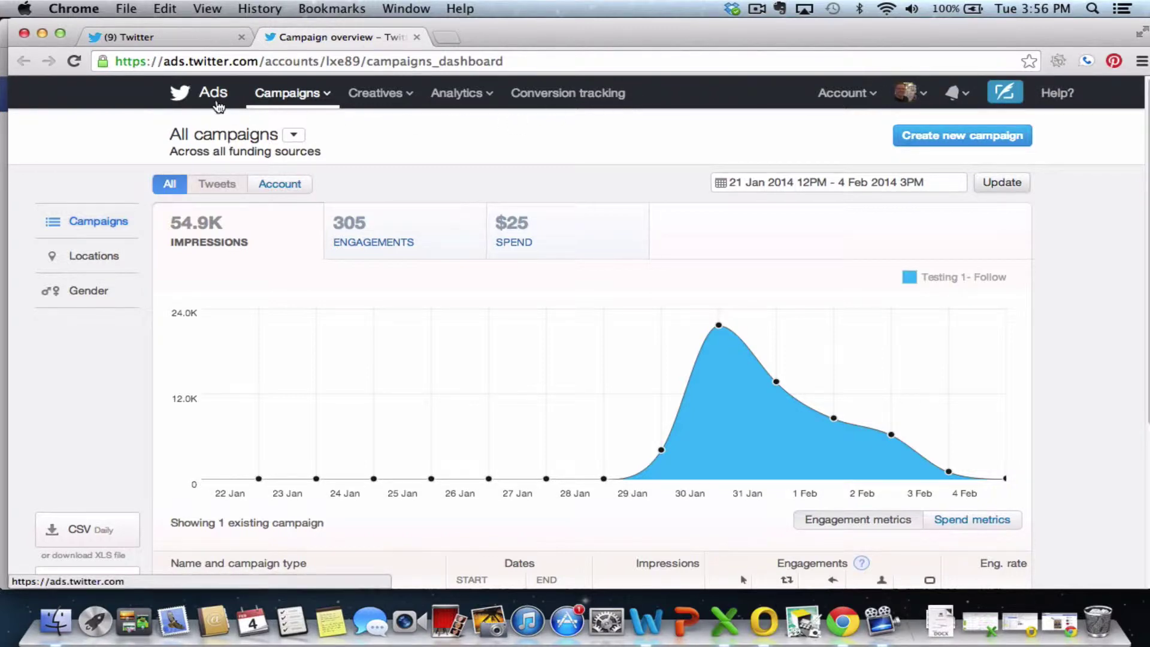
pyautogui.click(329, 95)
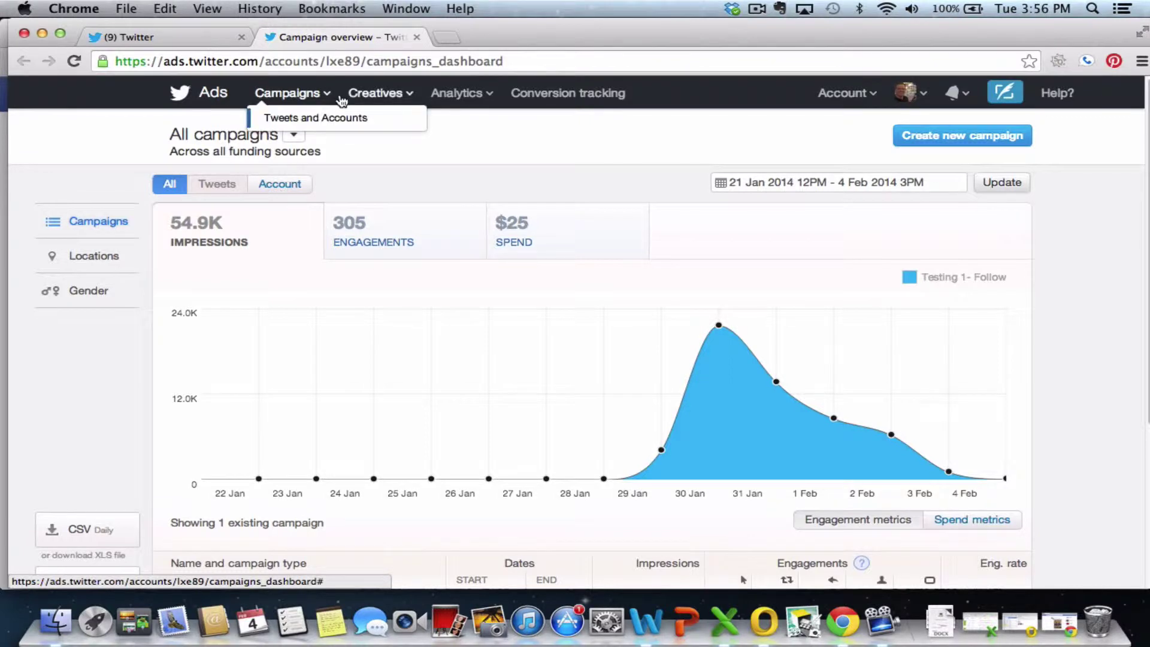
pyautogui.click(407, 95)
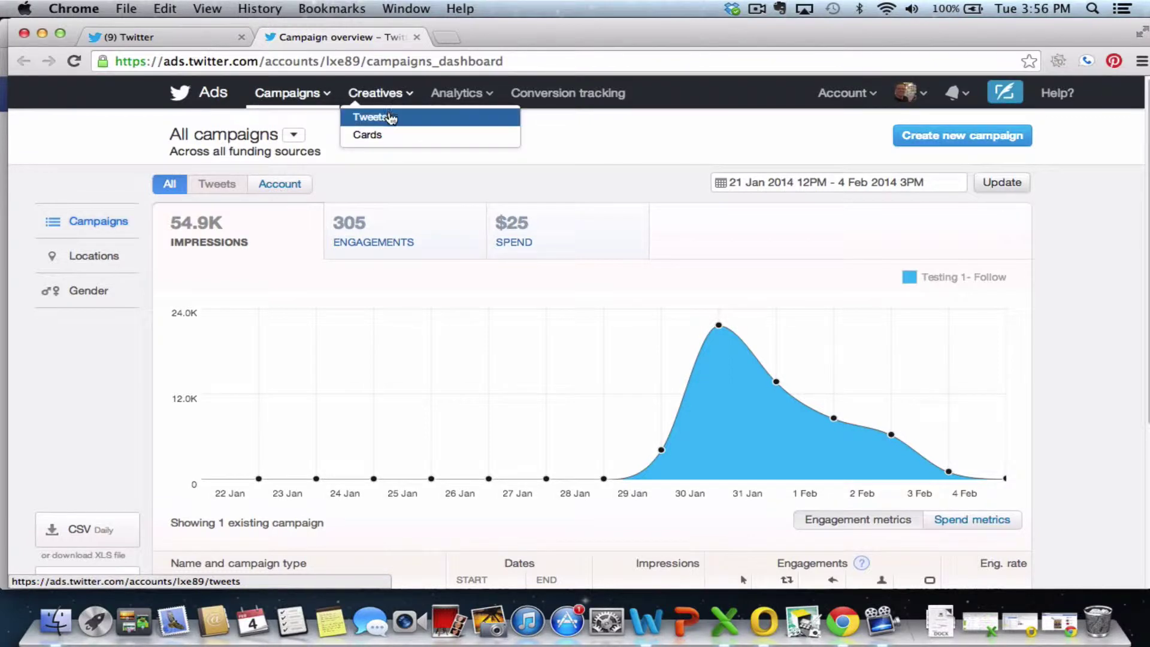
pyautogui.click(461, 95)
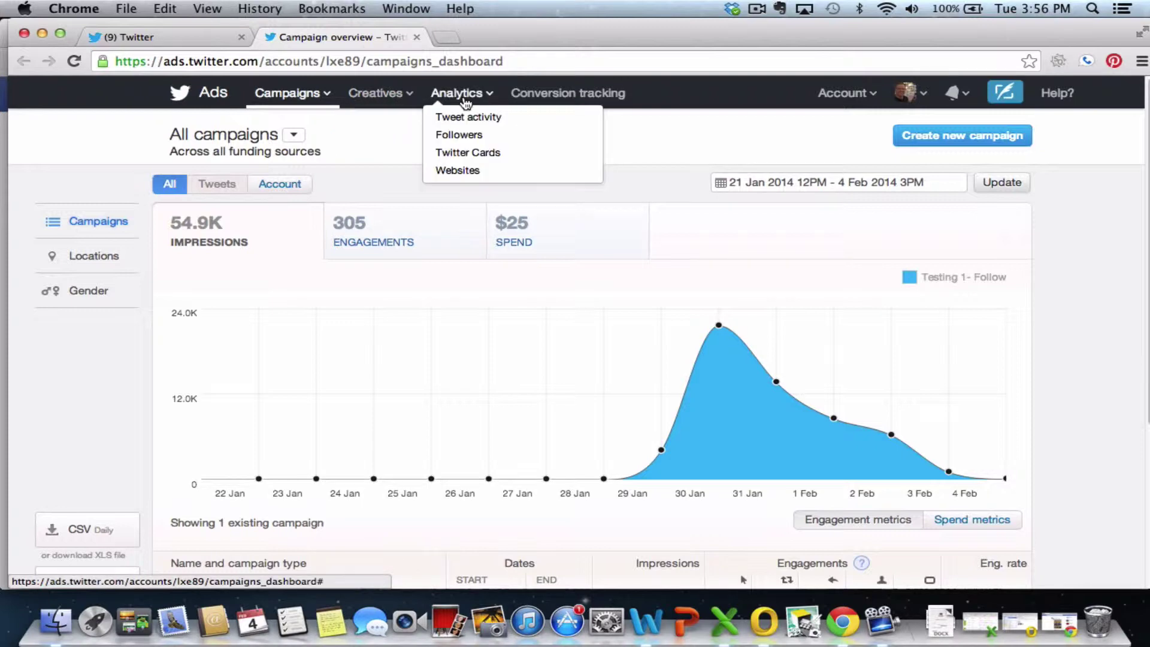
# - View the Conversion tracking page and return to the Tweets and Accounts dashboard to examine the existing campaign's metrics
pyautogui.click(568, 93)
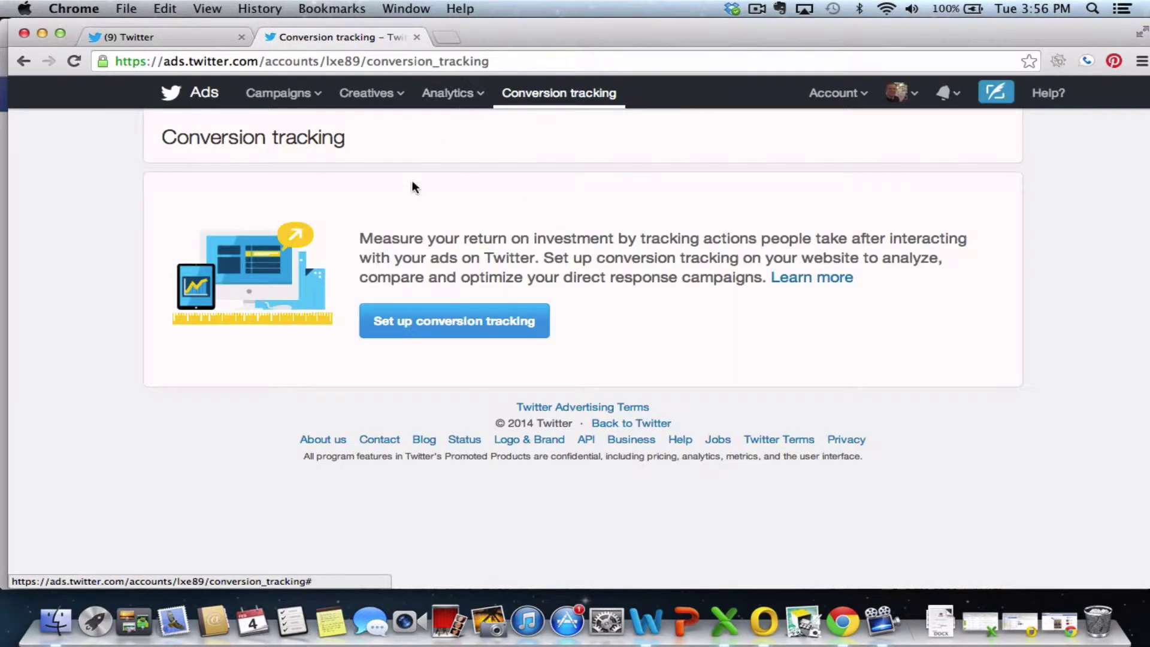
pyautogui.click(274, 94)
pyautogui.click(272, 115)
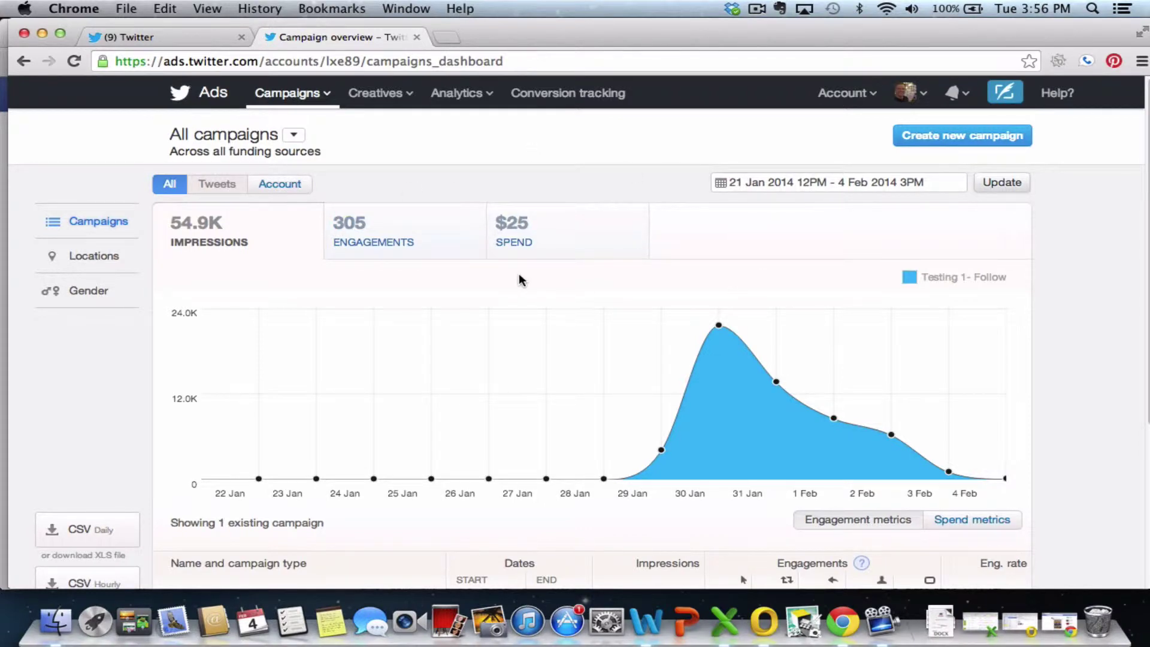
pyautogui.scroll(-3, 520, 279)
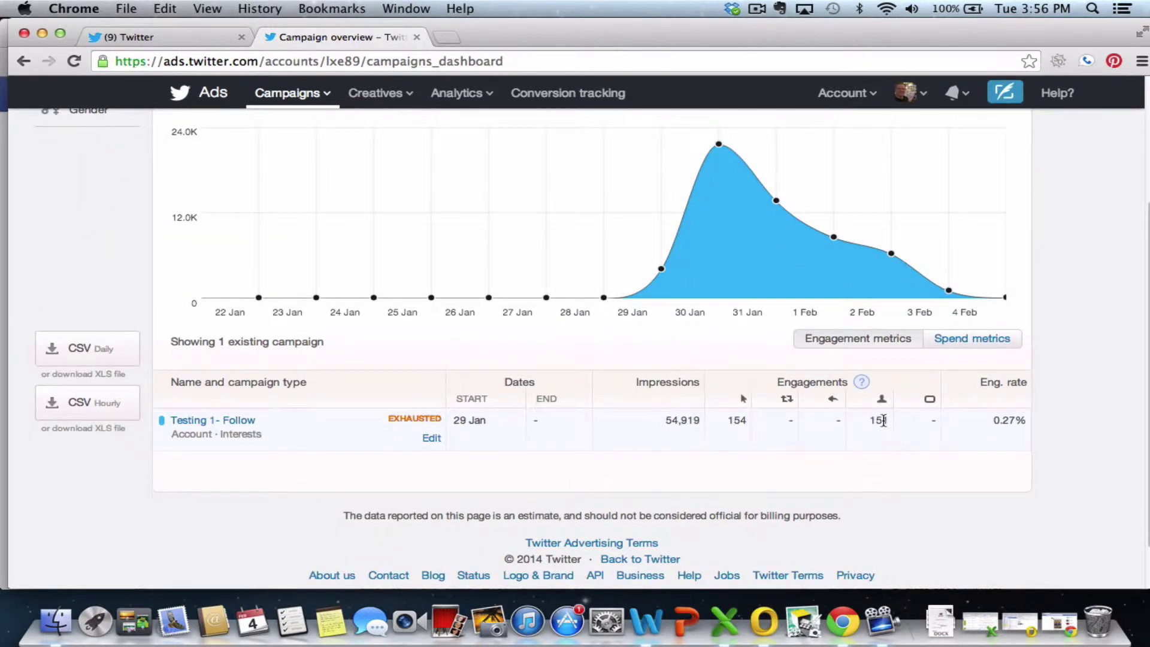
pyautogui.scroll(5, 908, 420)
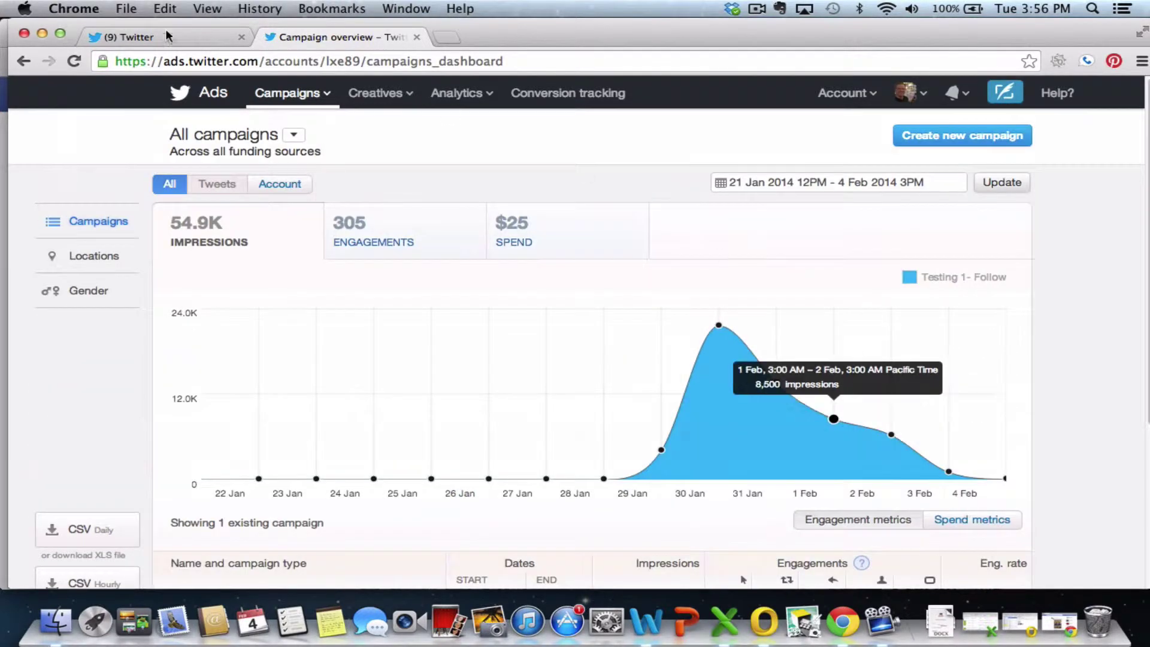
# - Switch back to the Twitter site and review the groups of new followers among the Connect page's interactions
pyautogui.click(141, 35)
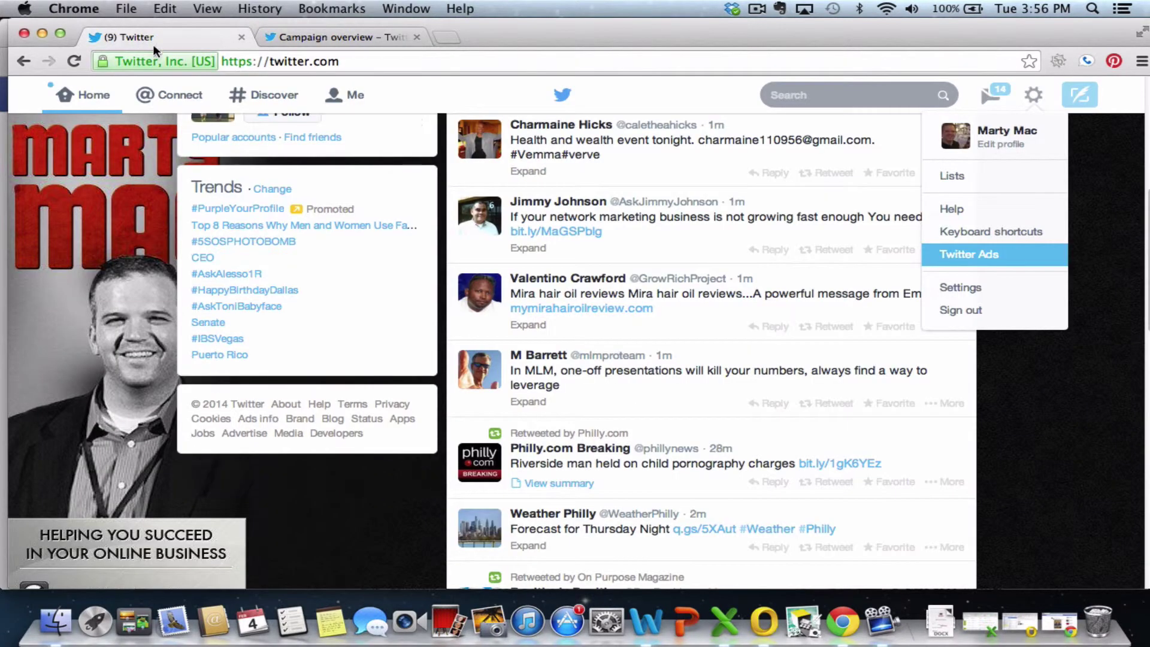
pyautogui.click(152, 99)
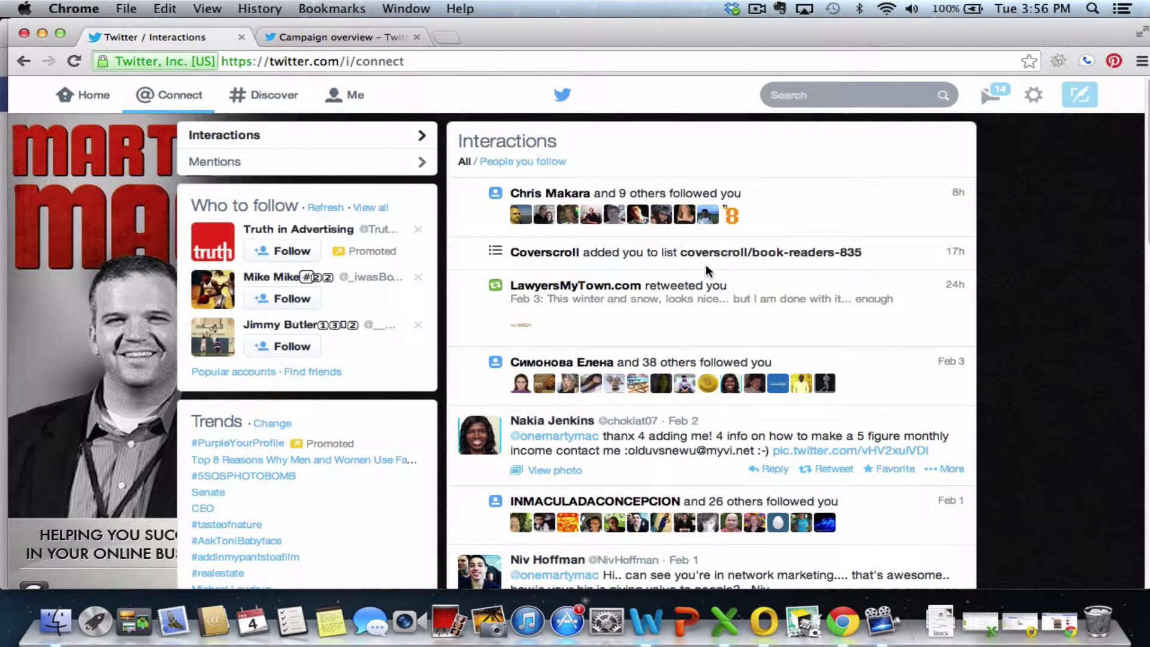
pyautogui.scroll(-2, 707, 266)
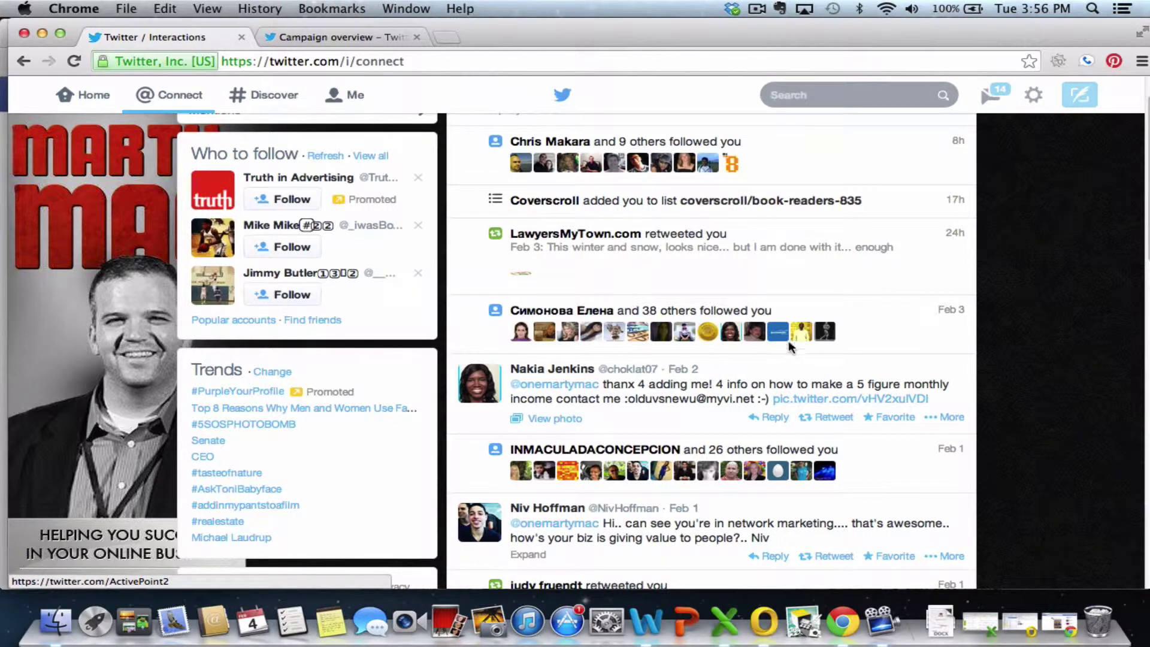
pyautogui.scroll(-2, 813, 336)
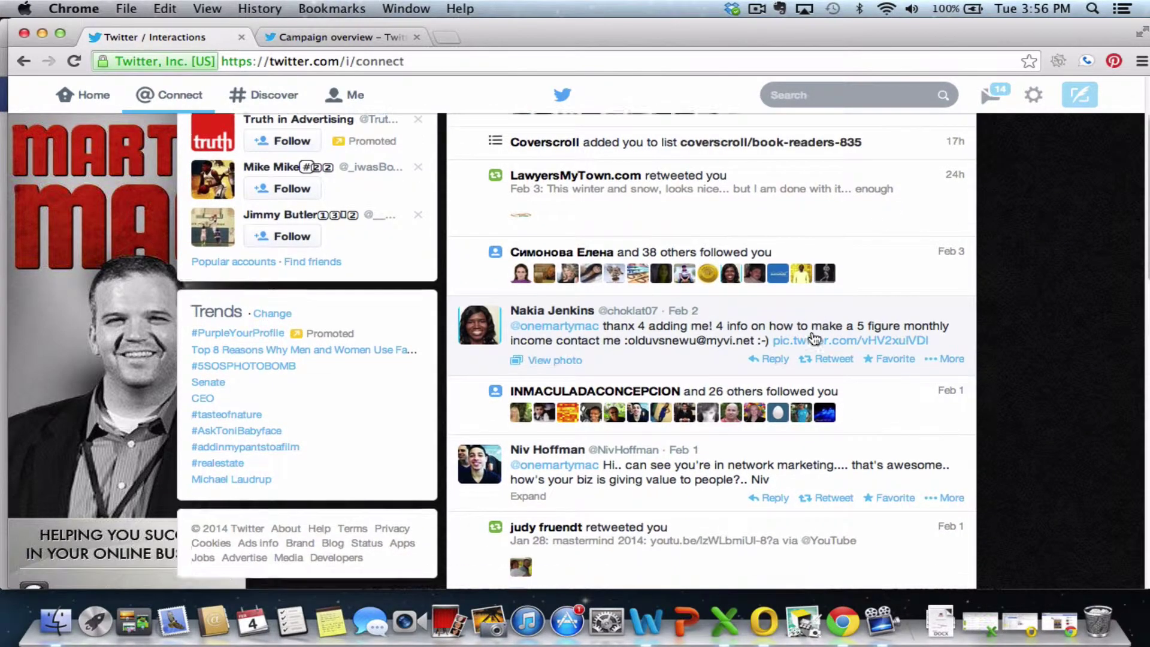
pyautogui.scroll(-1, 815, 339)
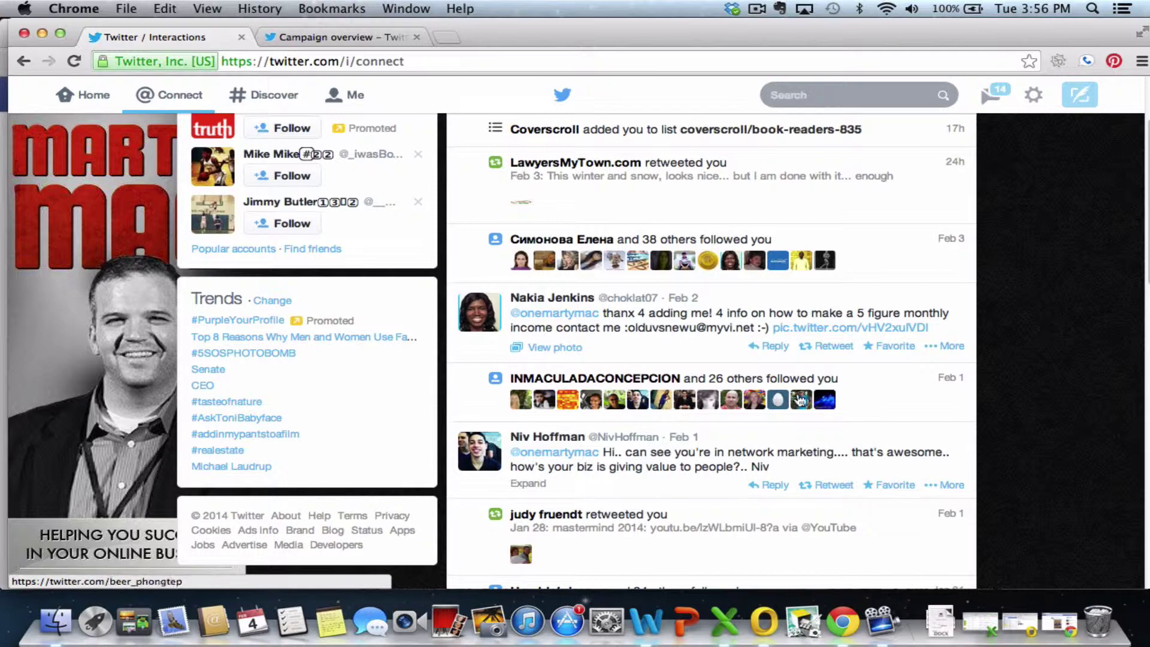
pyautogui.scroll(-5, 800, 400)
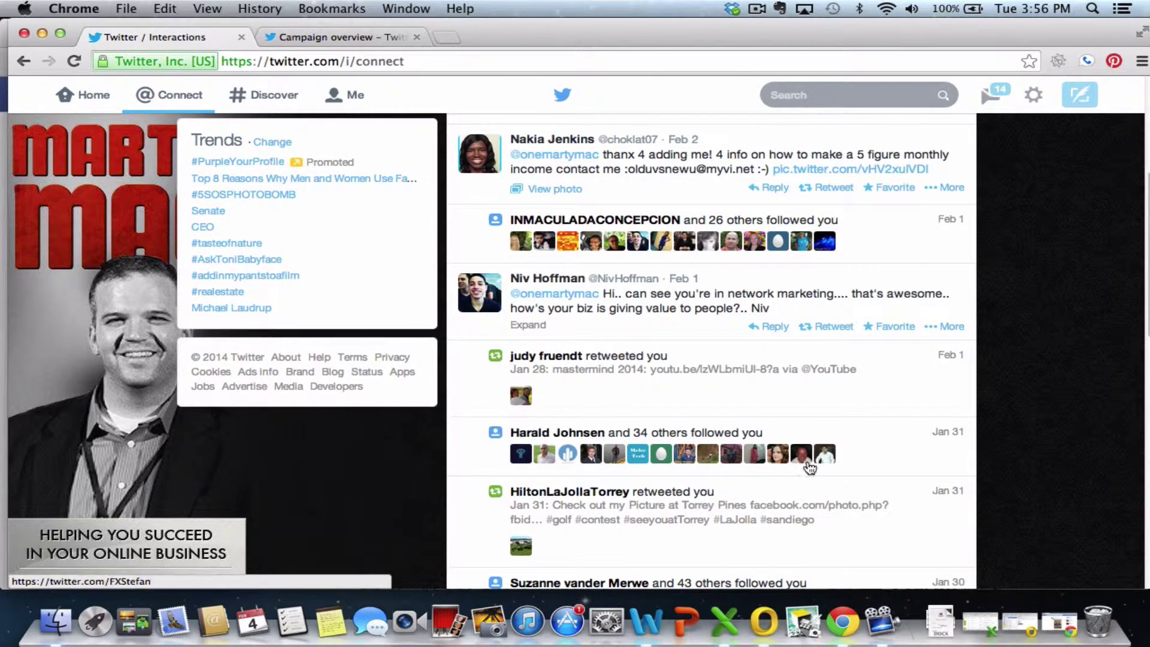
pyautogui.scroll(-4, 810, 468)
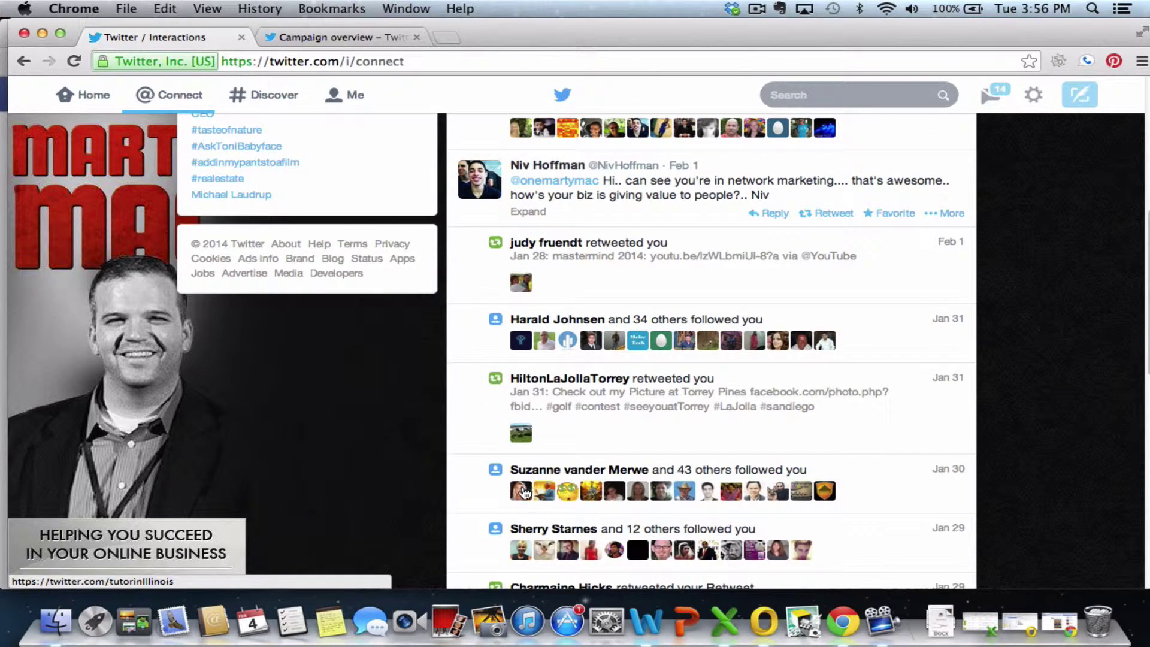
pyautogui.scroll(-2, 714, 498)
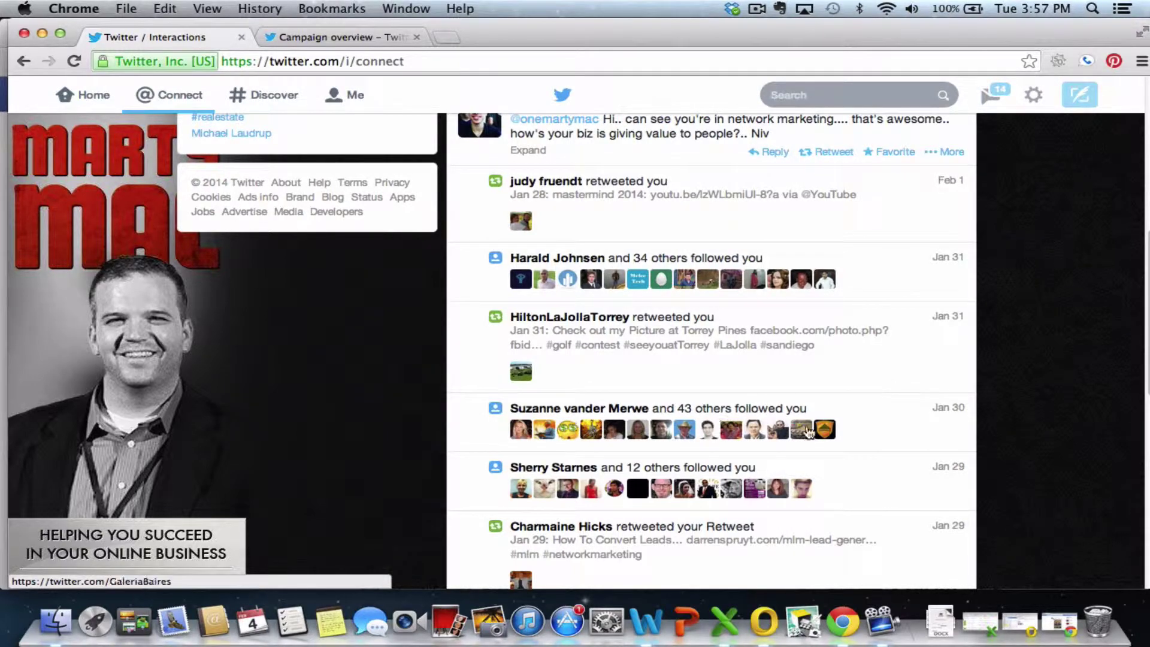
pyautogui.scroll(-4, 828, 476)
pyautogui.scroll(-5, 686, 433)
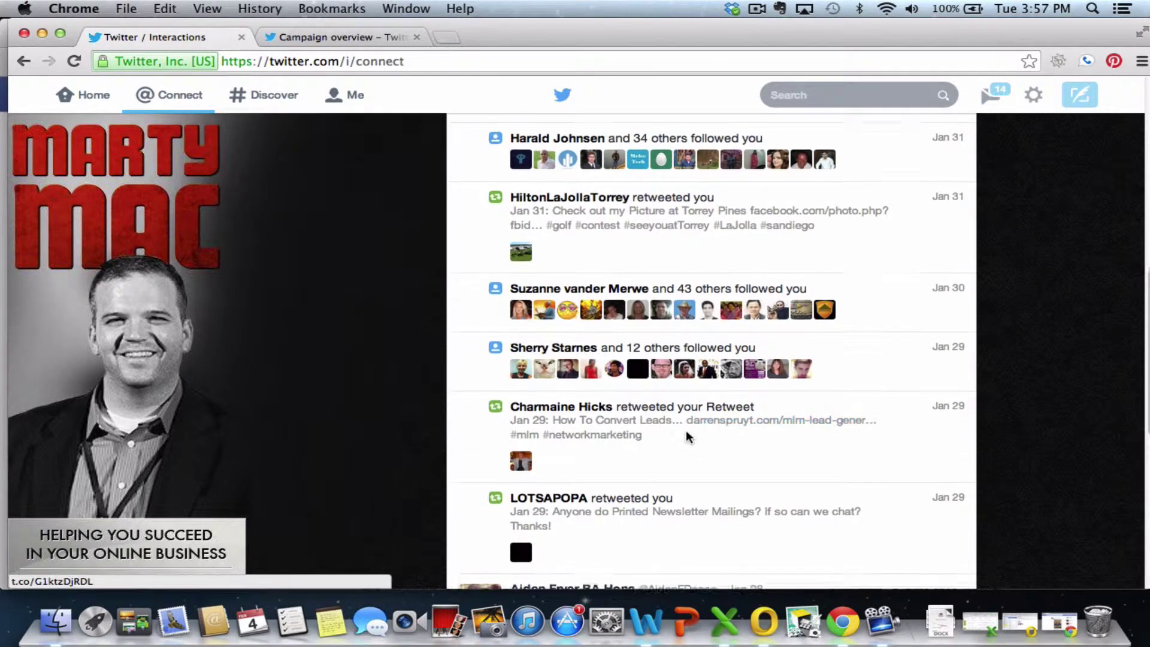
pyautogui.scroll(-2, 684, 432)
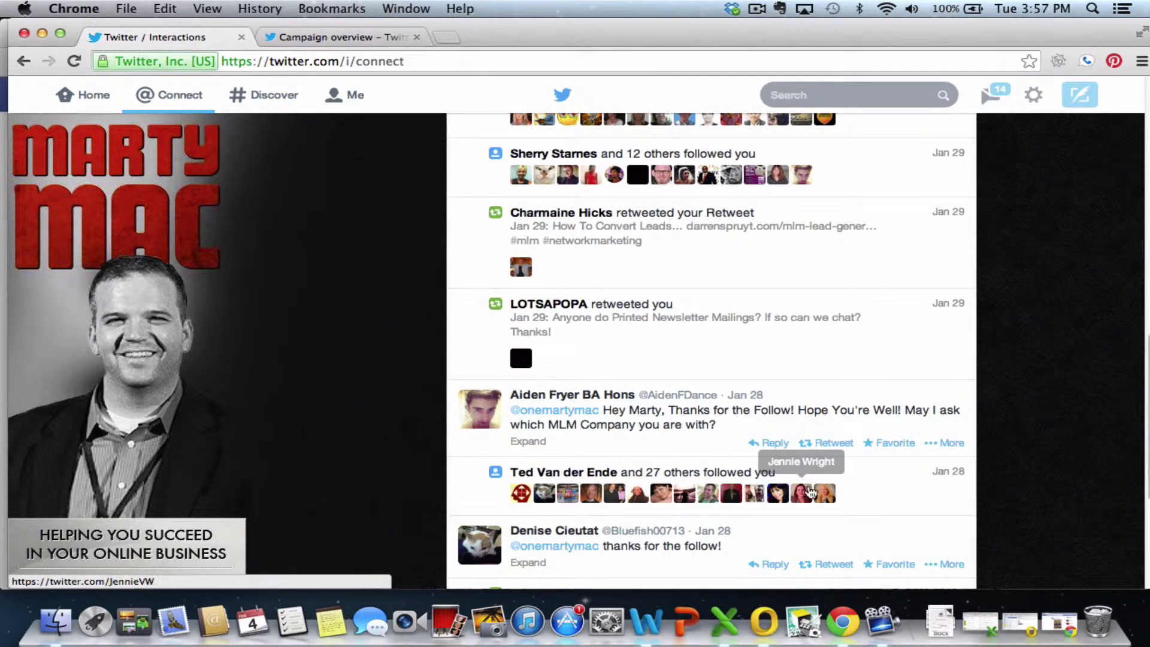
# - View the profile summary of the last follower pictured in the Jan 28 group and return to the start of the interactions
pyautogui.click(827, 494)
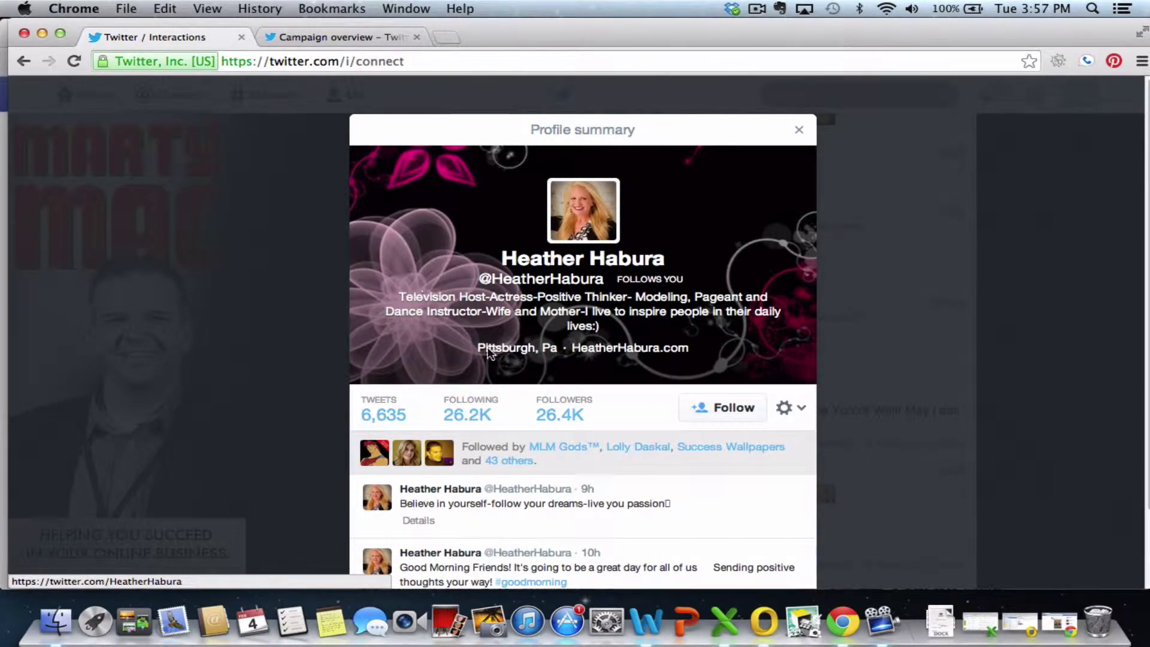
pyautogui.scroll(-3, 500, 496)
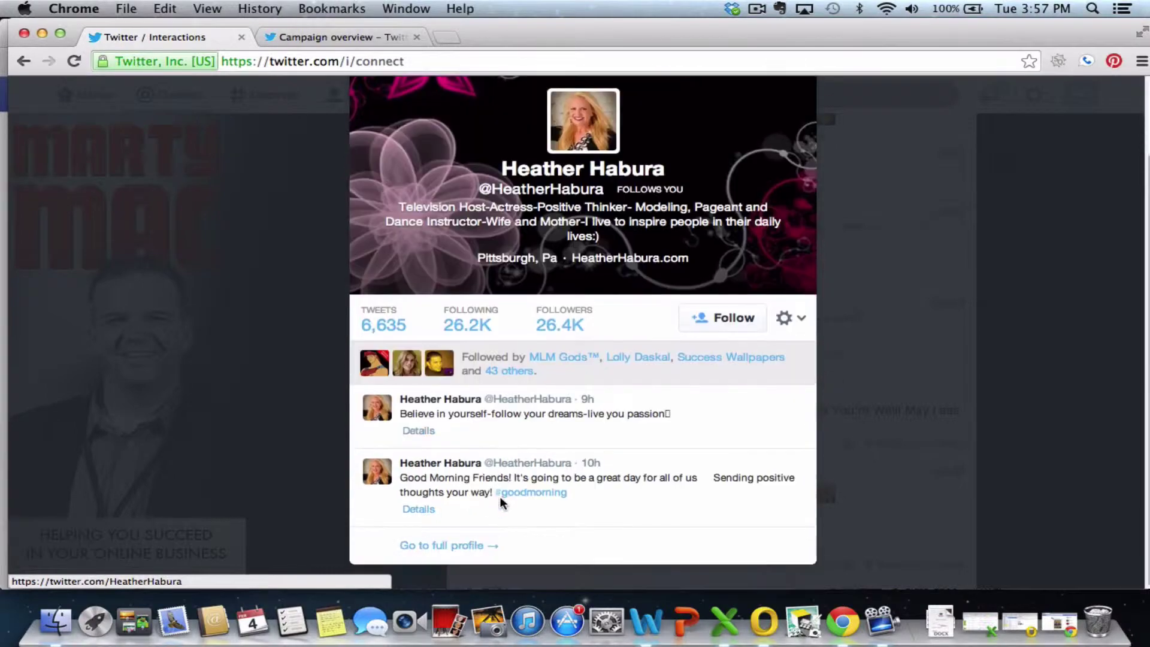
pyautogui.scroll(3, 499, 496)
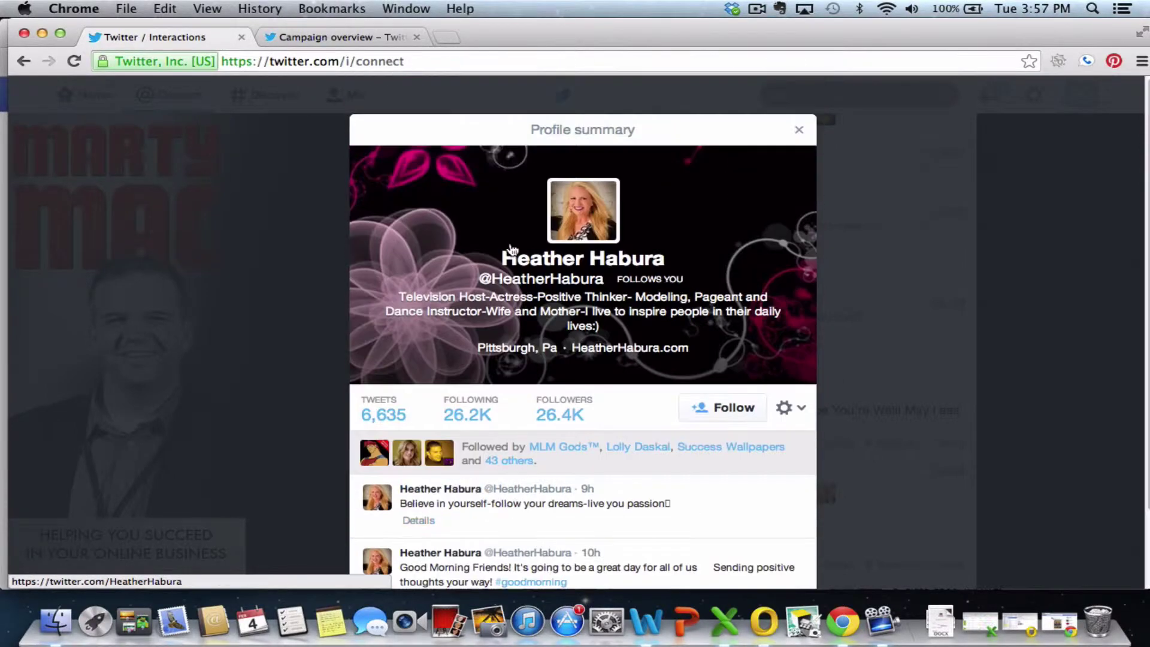
pyautogui.click(799, 130)
pyautogui.scroll(-1, 490, 364)
pyautogui.scroll(8, 490, 364)
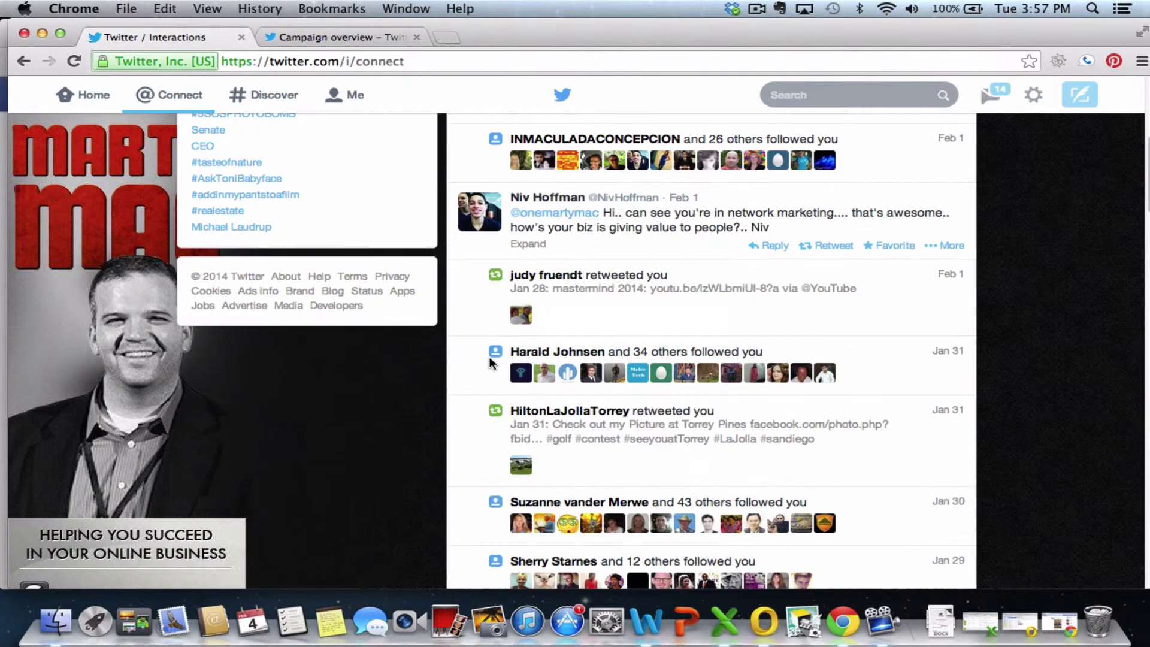
pyautogui.scroll(6, 695, 441)
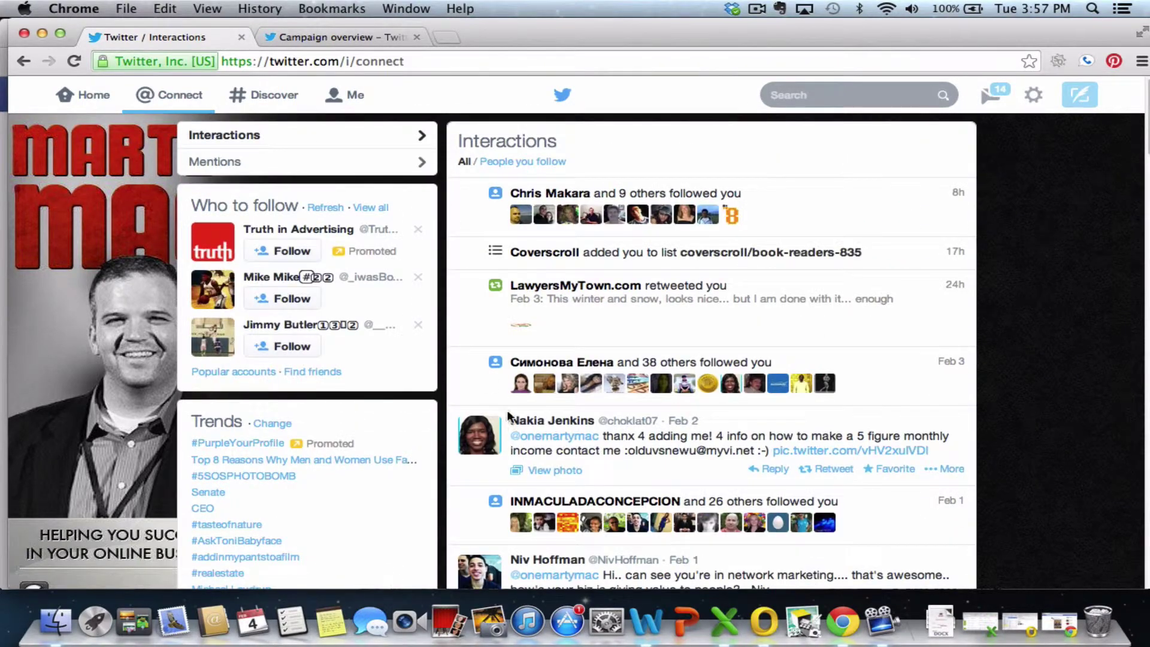
# - Return to the Twitter Ads campaign dashboard and examine the Testing 1- Follow campaign's impressions, engagements and engagement rate
pyautogui.click(318, 31)
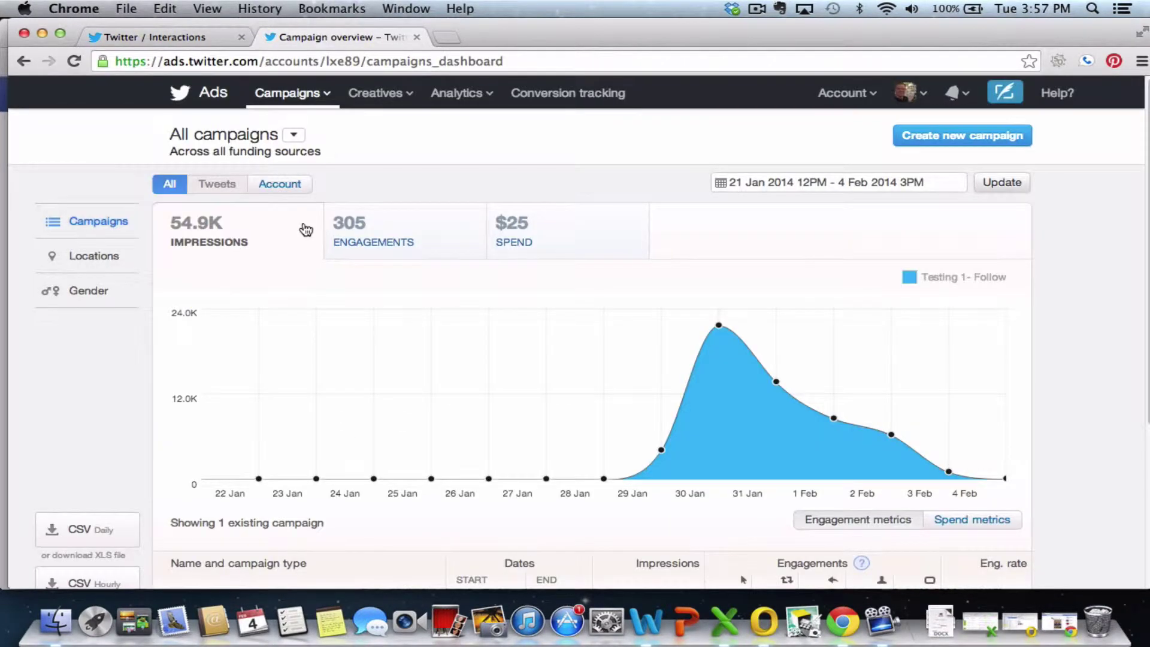
pyautogui.scroll(-2, 304, 227)
pyautogui.scroll(2, 305, 226)
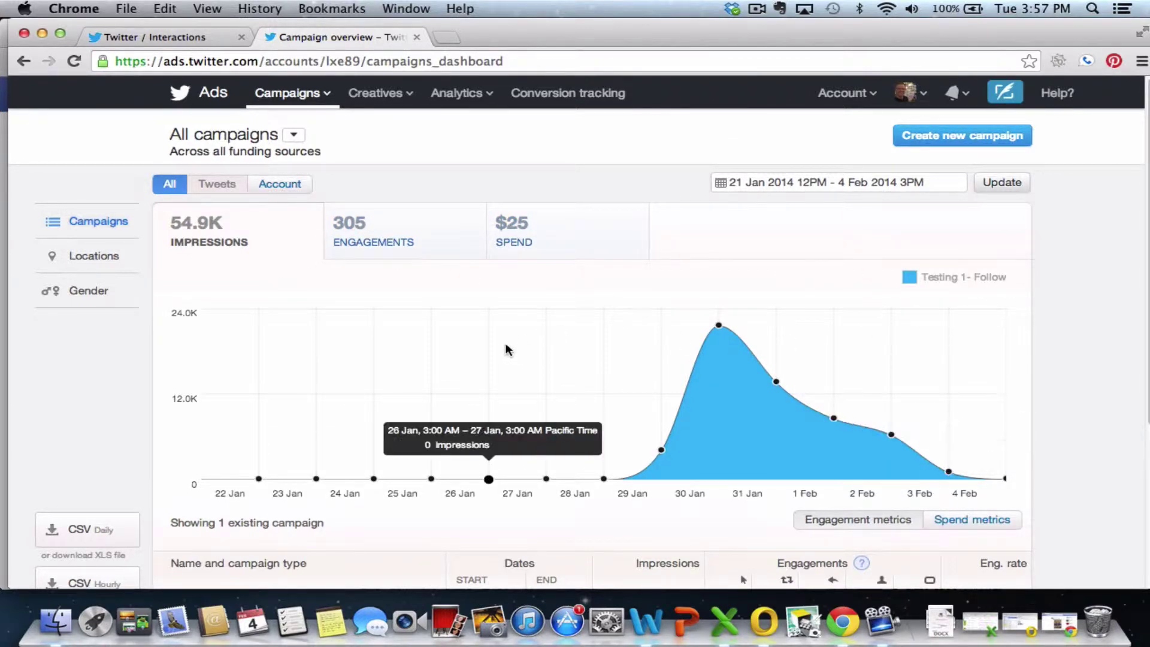
pyautogui.scroll(-3, 488, 318)
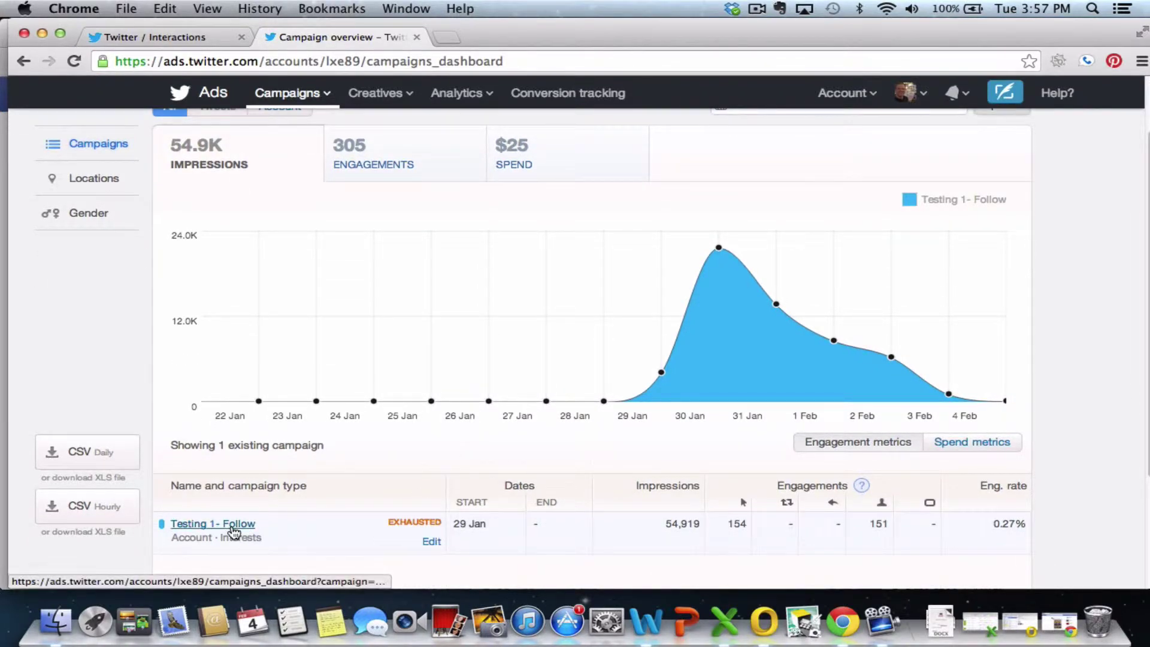
pyautogui.scroll(-1, 476, 525)
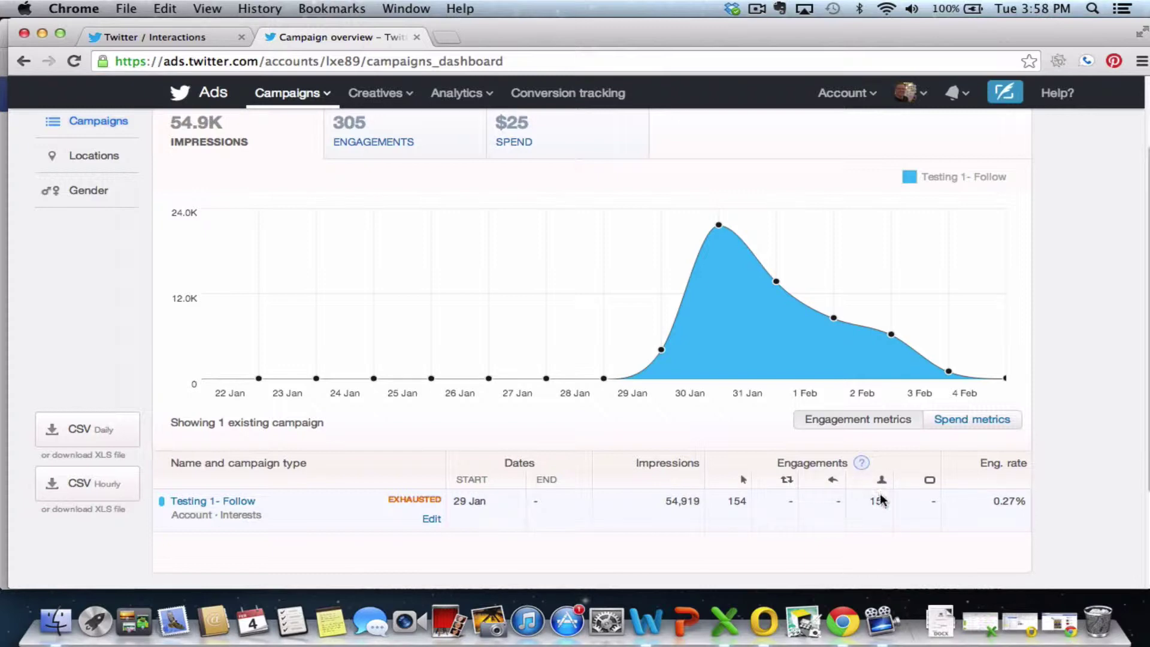
pyautogui.scroll(-2, 893, 503)
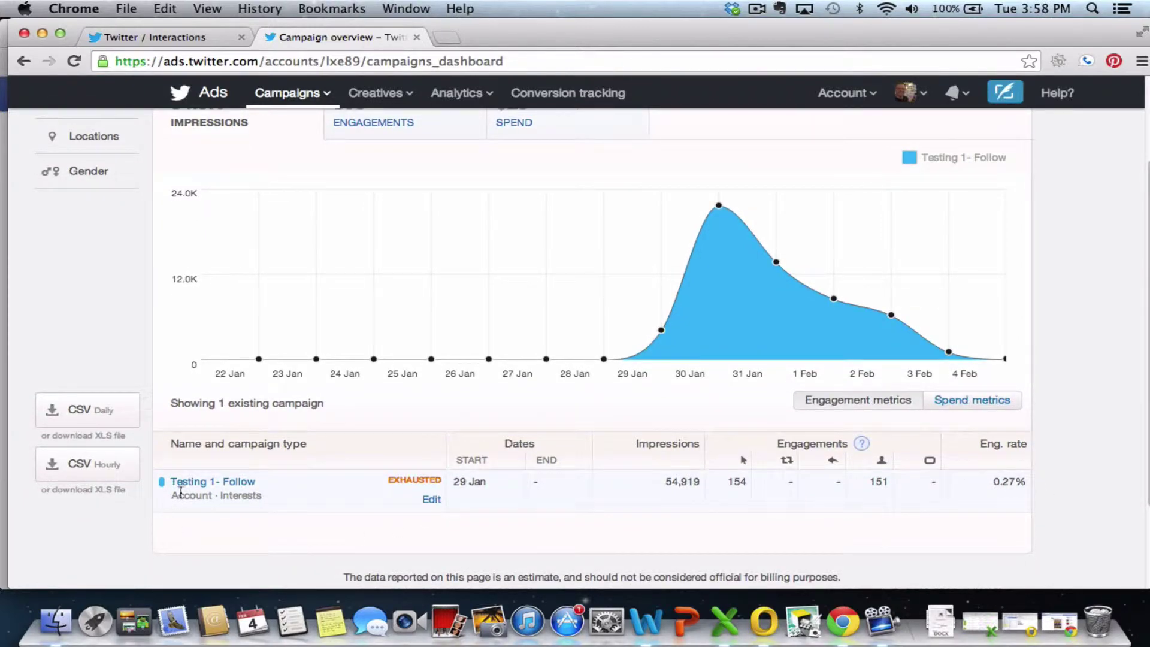
# - Open the Testing 1- Follow campaign's details and review its budget, bid, follows and cost per follow
pyautogui.click(185, 486)
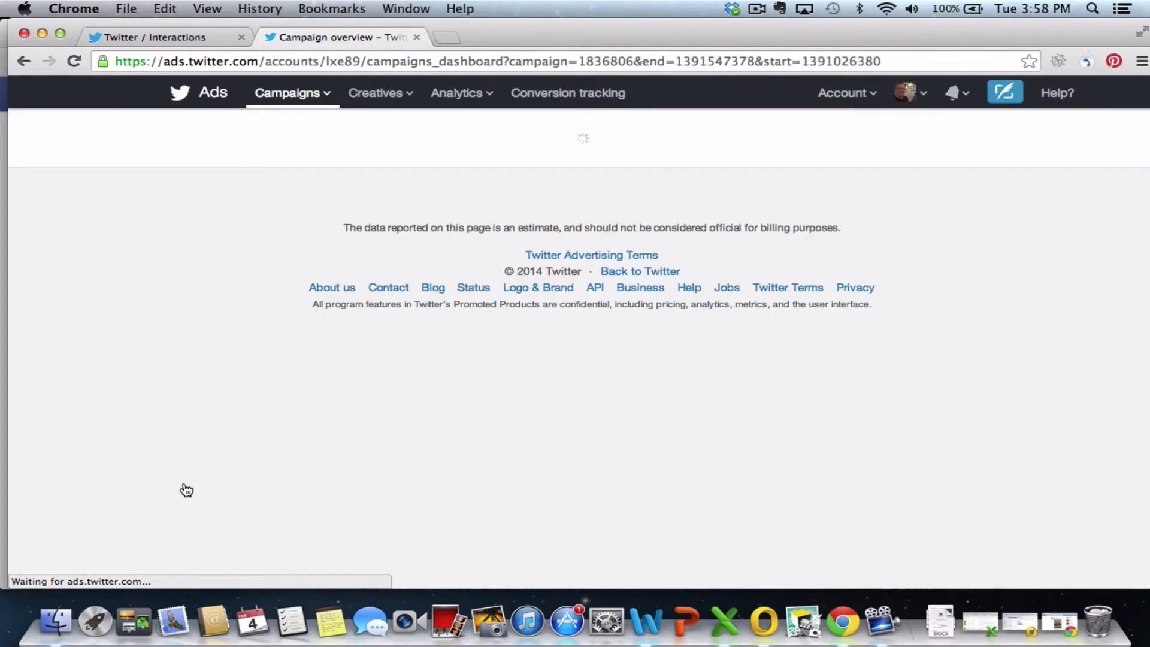
pyautogui.scroll(-5, 187, 490)
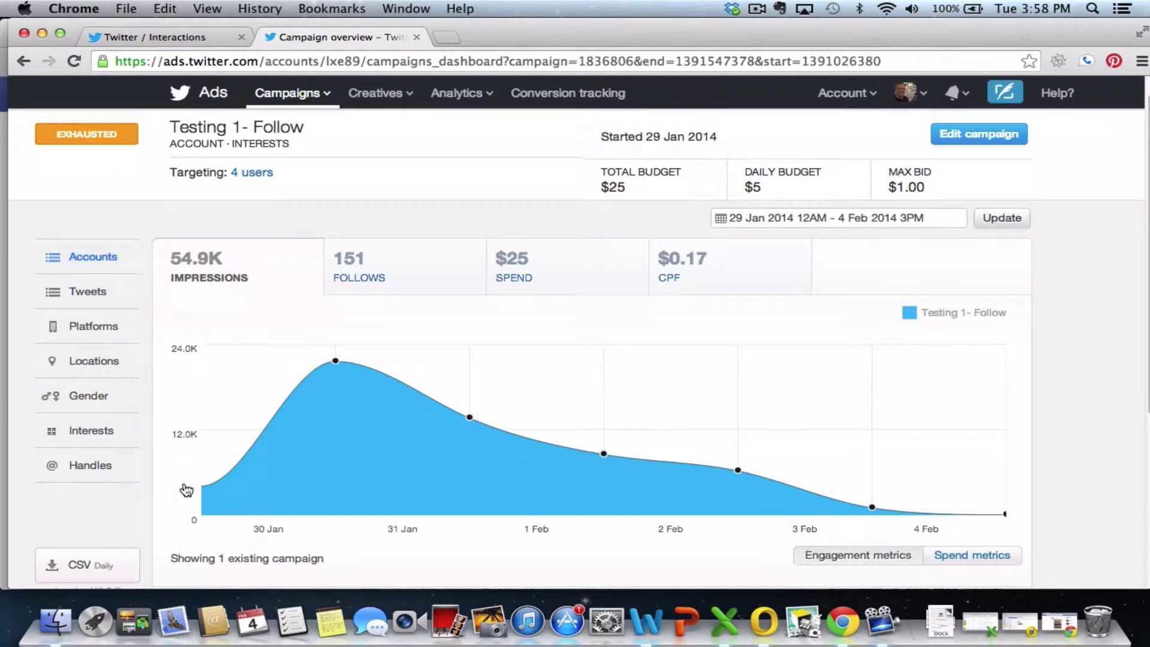
pyautogui.scroll(5, 184, 485)
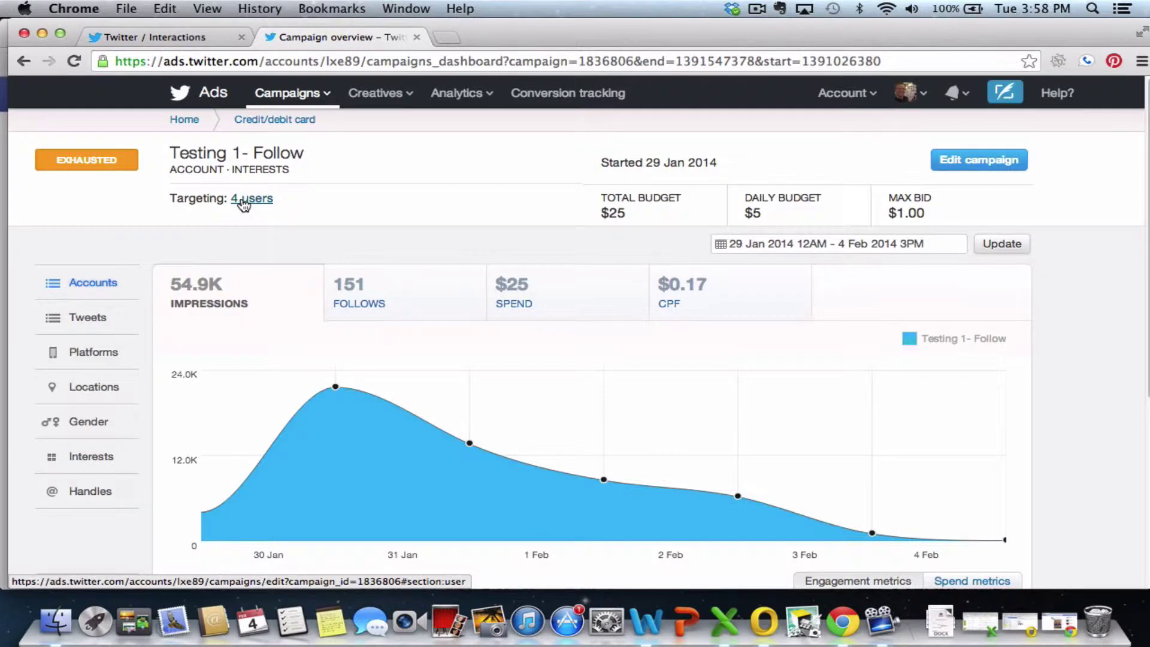
# - Open the Testing 1- Follow campaign's user targeting settings and review its funding source, schedule and targeted usernames
pyautogui.click(244, 202)
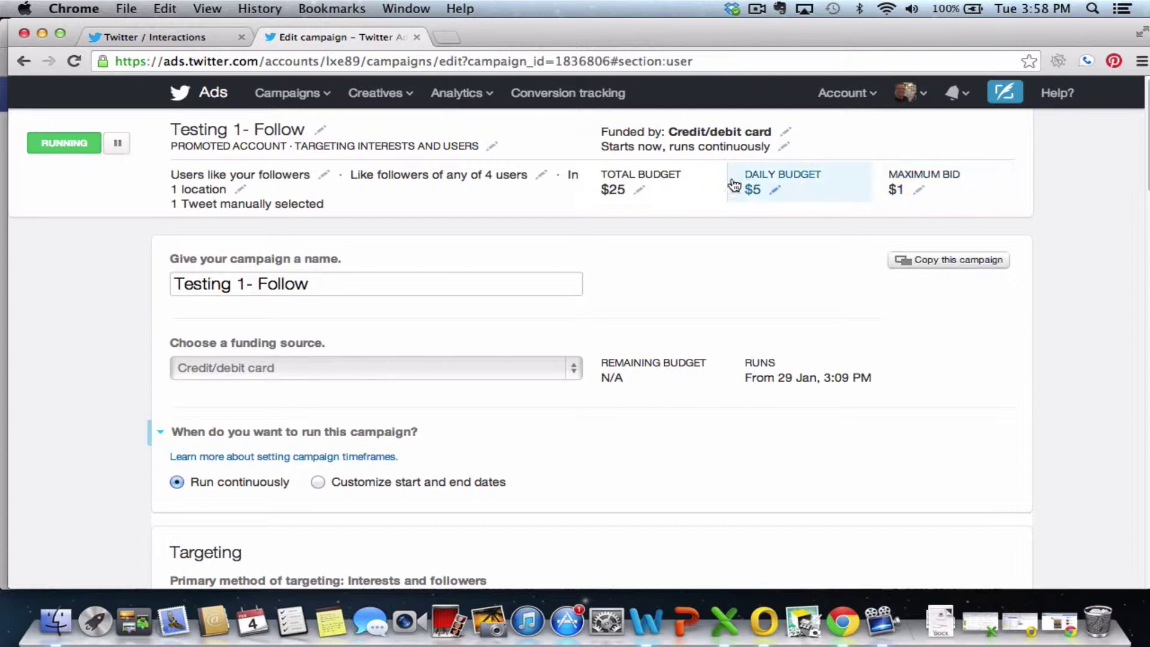
pyautogui.scroll(-1, 243, 285)
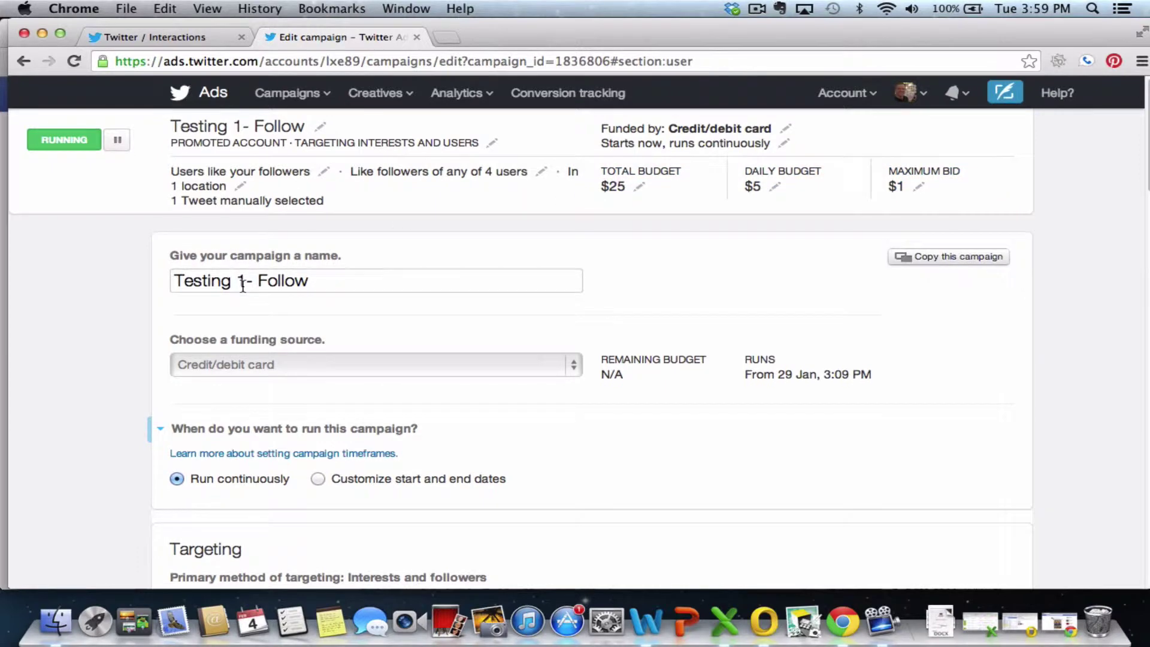
pyautogui.scroll(-5, 243, 286)
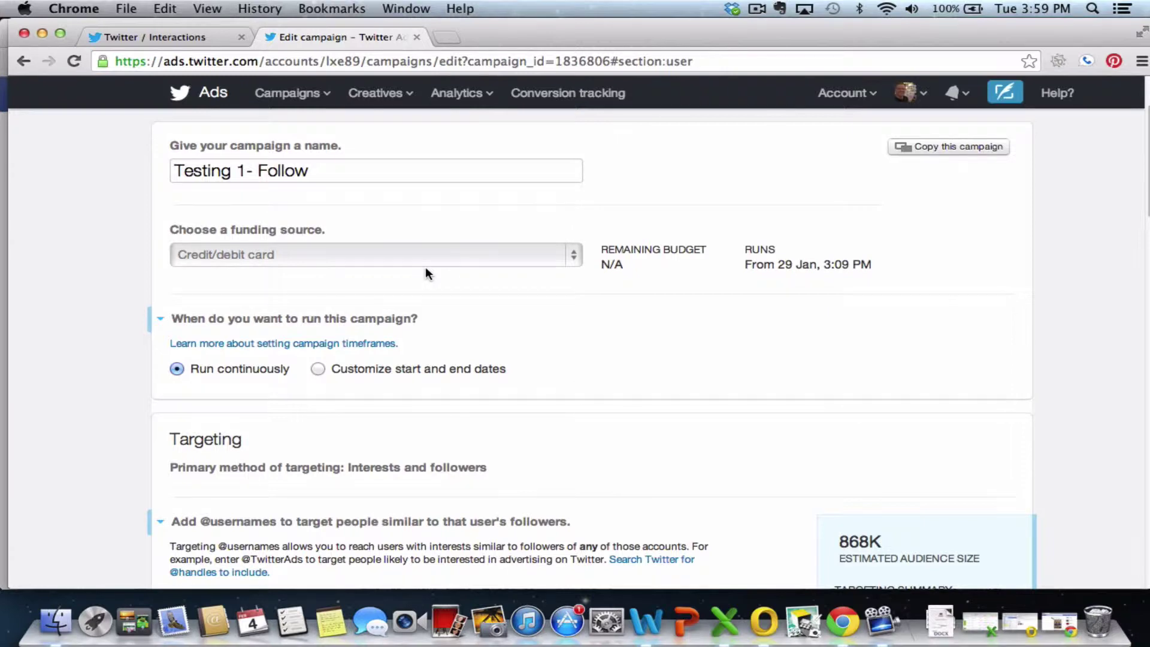
pyautogui.scroll(-2, 426, 273)
pyautogui.scroll(-3, 227, 292)
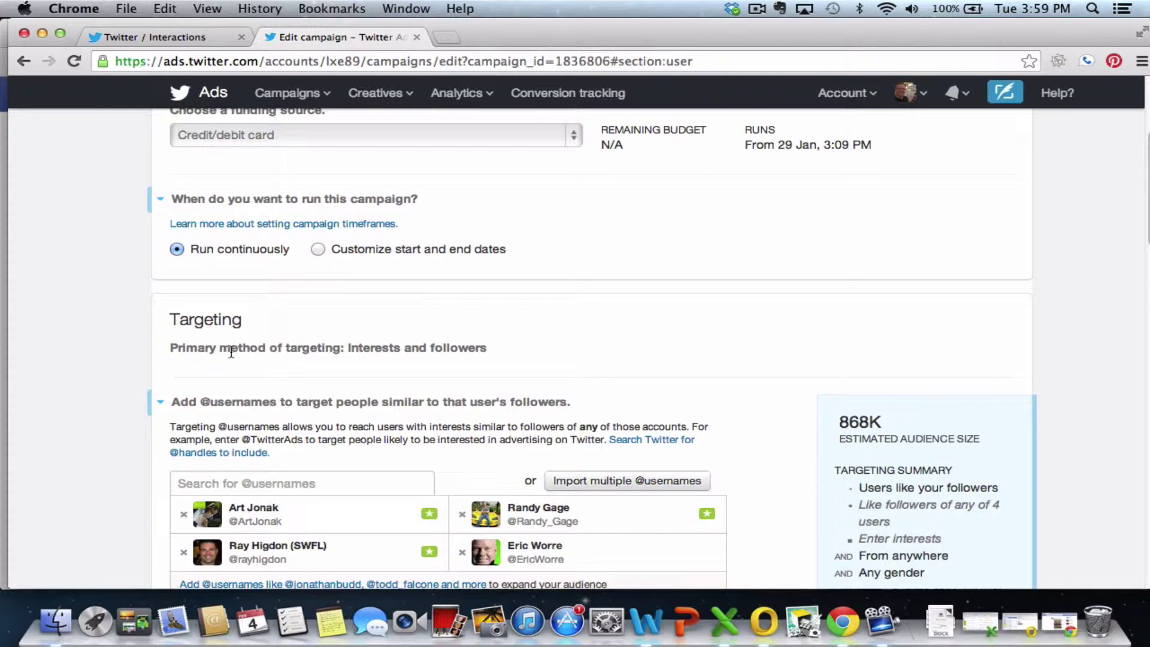
pyautogui.scroll(-2, 231, 353)
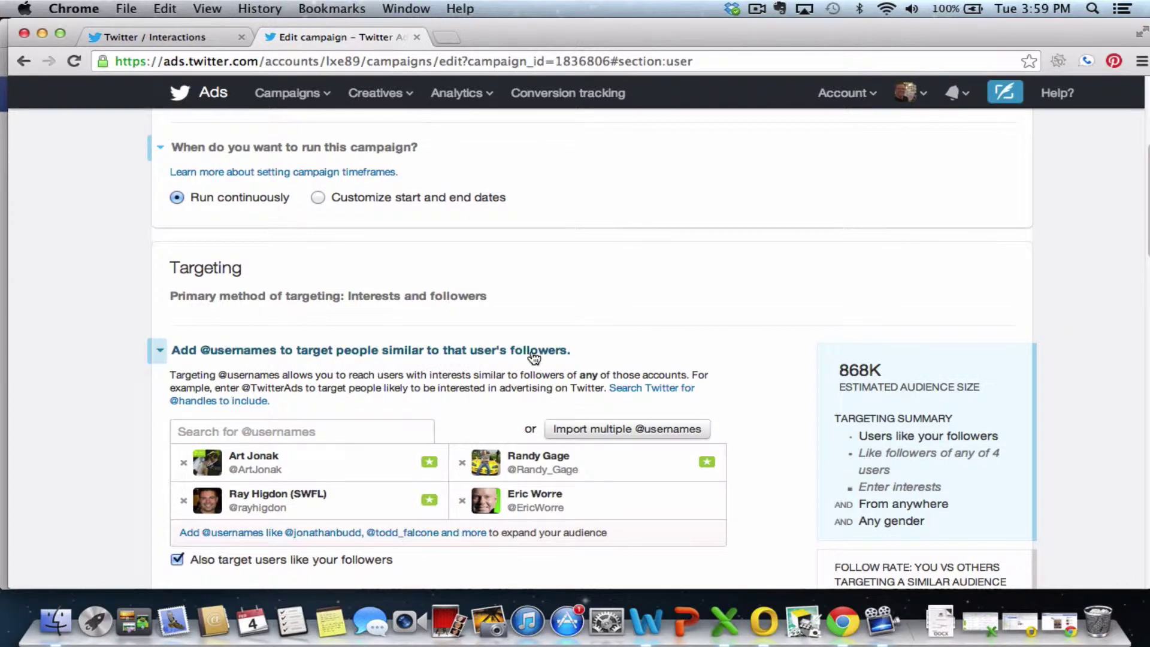
pyautogui.scroll(-2, 495, 370)
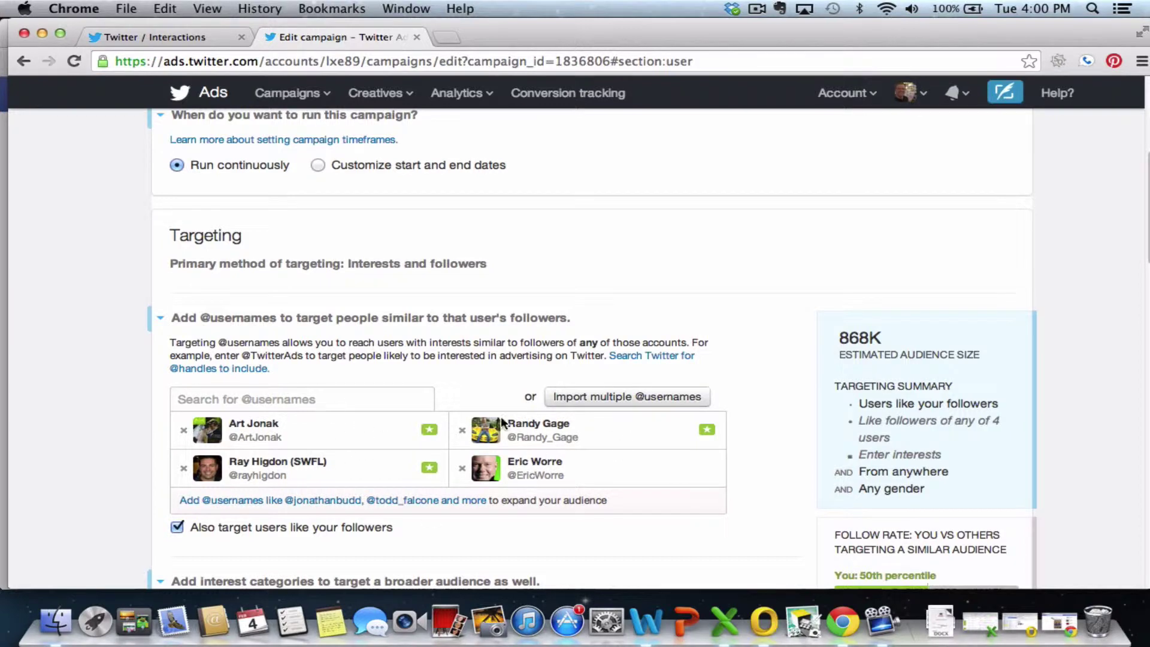
# - Review the campaign's targeting options for interest categories, locations, gender and excluded list audiences
pyautogui.scroll(-5, 484, 386)
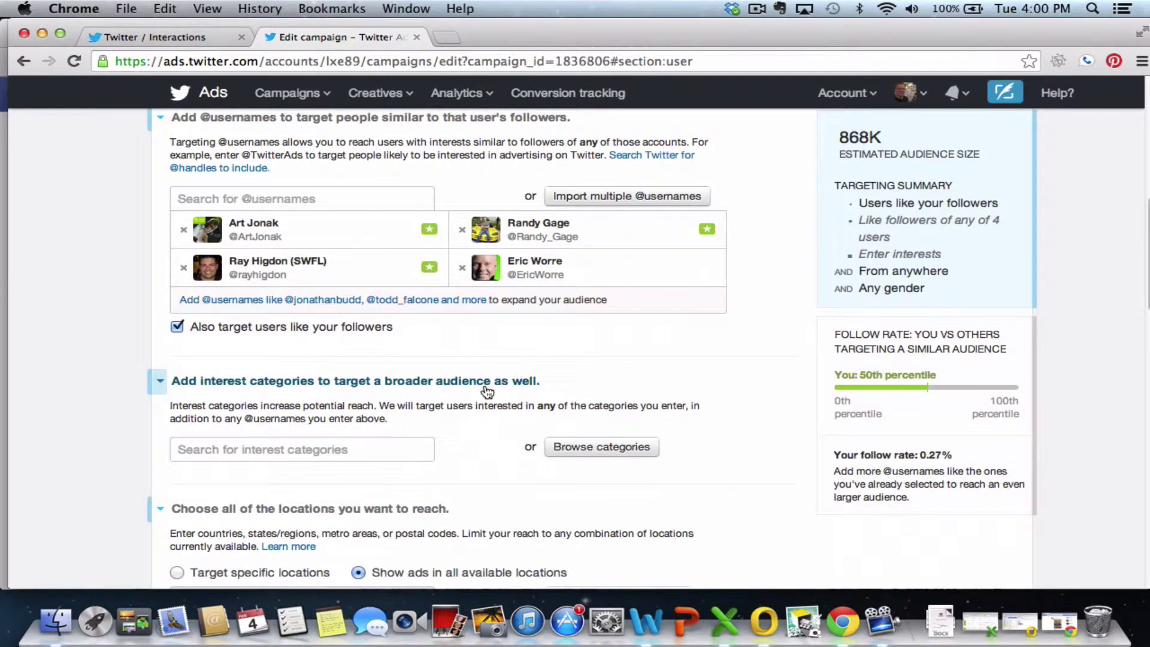
pyautogui.scroll(-4, 484, 384)
pyautogui.scroll(-8, 485, 385)
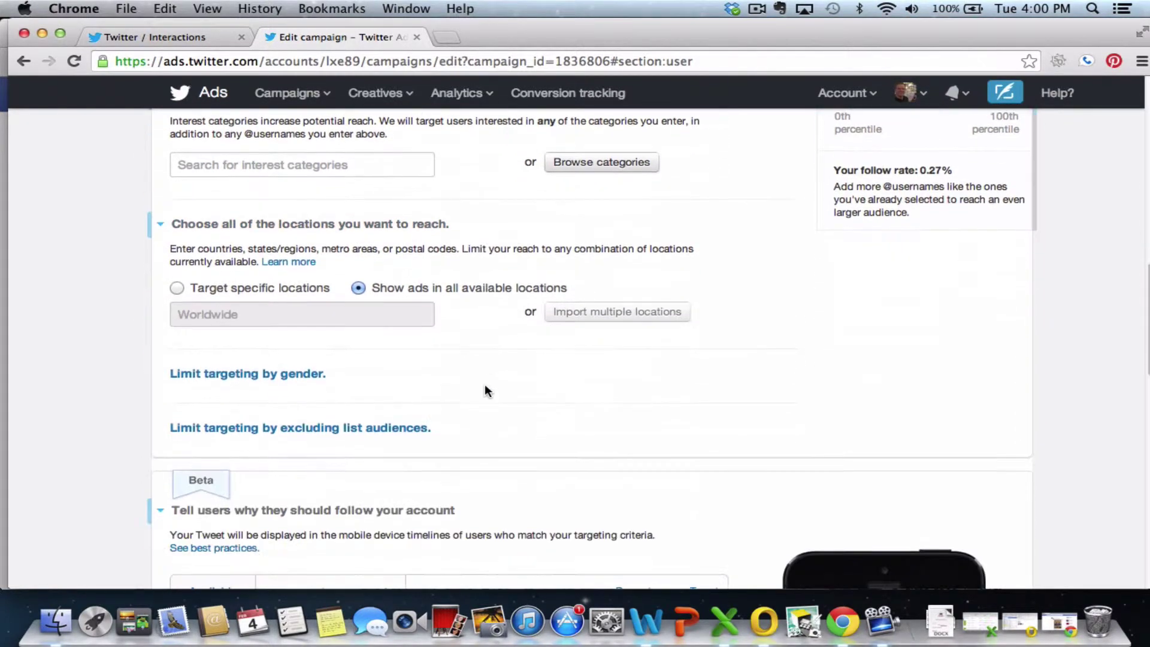
pyautogui.scroll(-3, 490, 383)
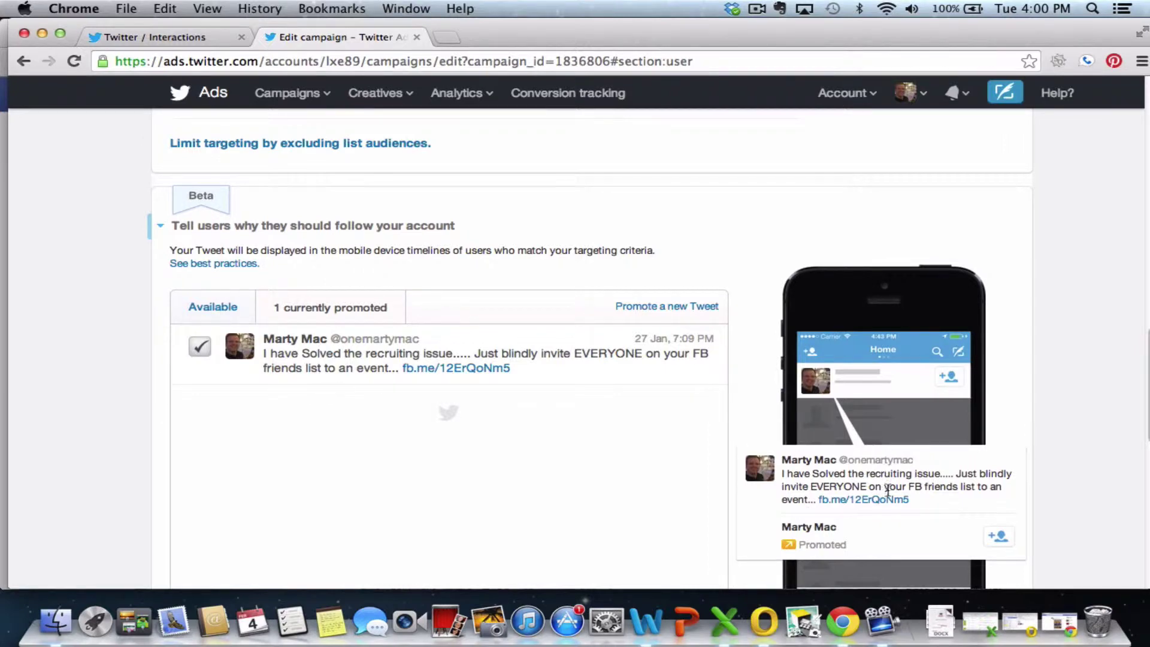
# - Examine the currently promoted Tweet and its mobile preview under the reasons to follow the account
pyautogui.scroll(-1, 887, 489)
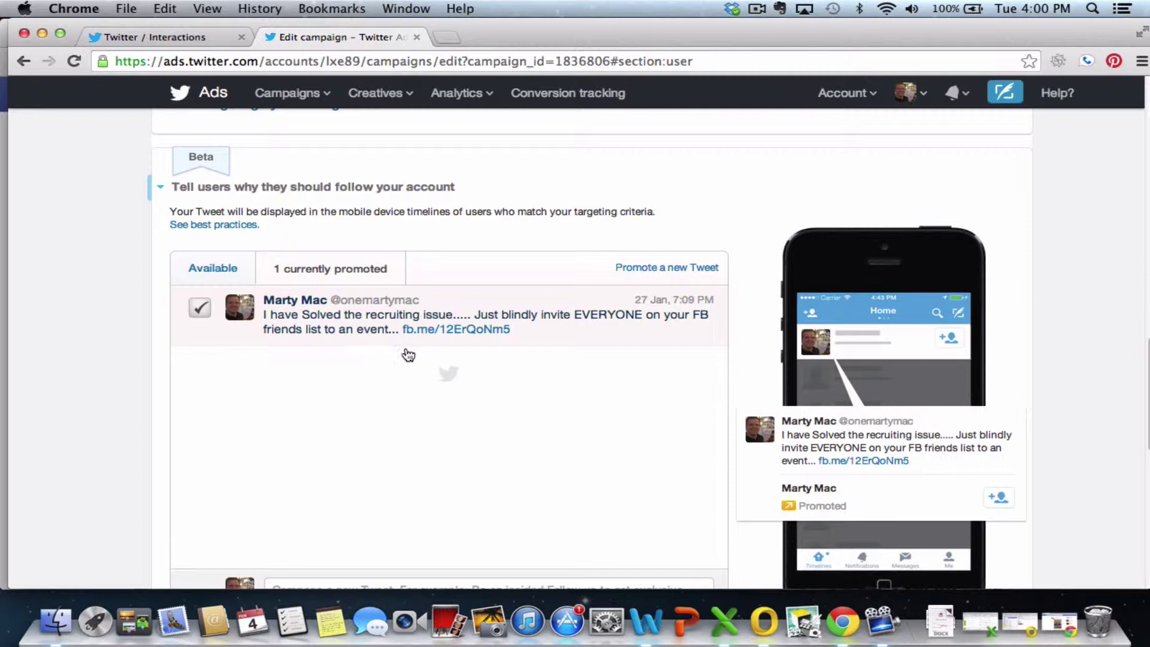
pyautogui.scroll(-1, 851, 292)
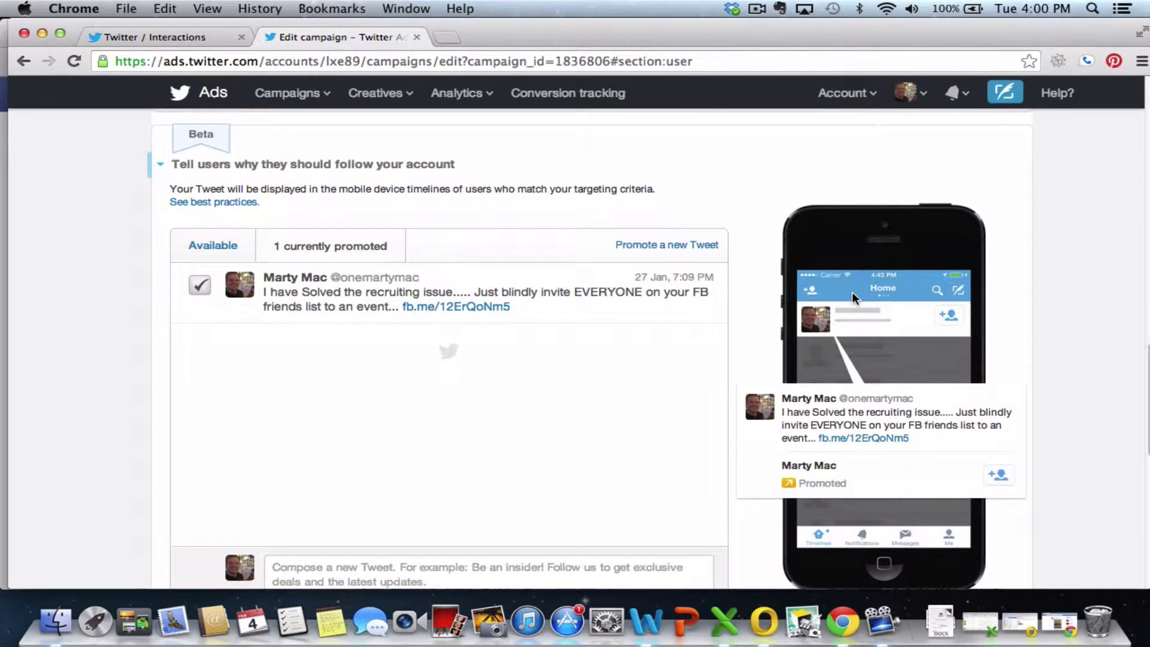
pyautogui.scroll(-1, 852, 292)
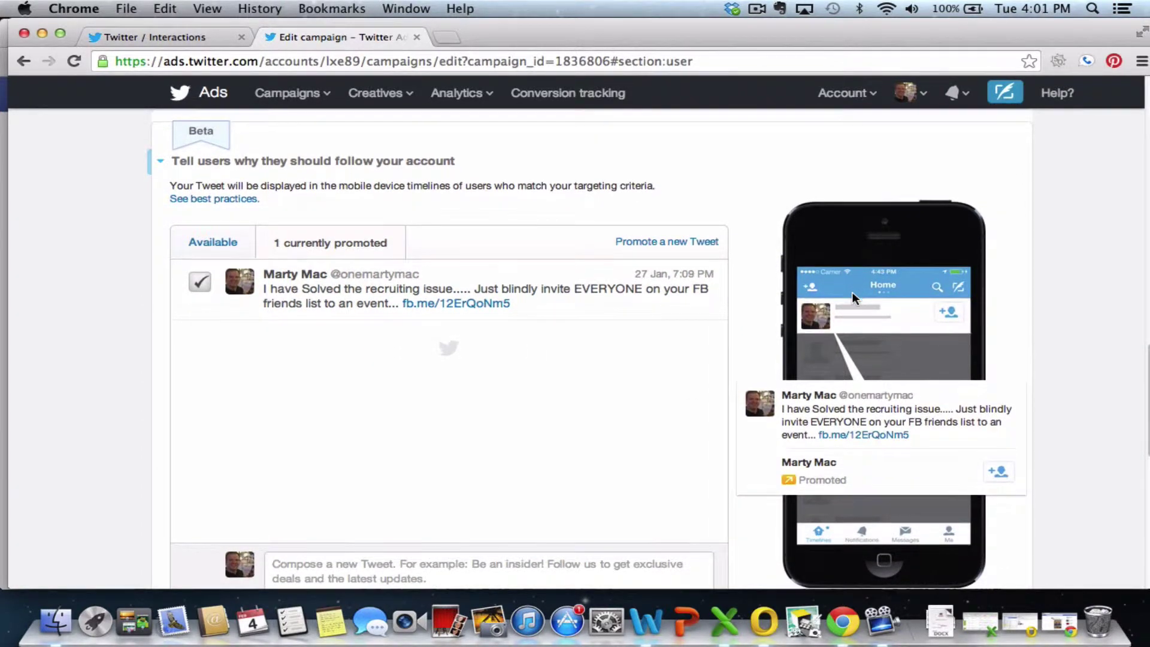
pyautogui.scroll(-1, 852, 292)
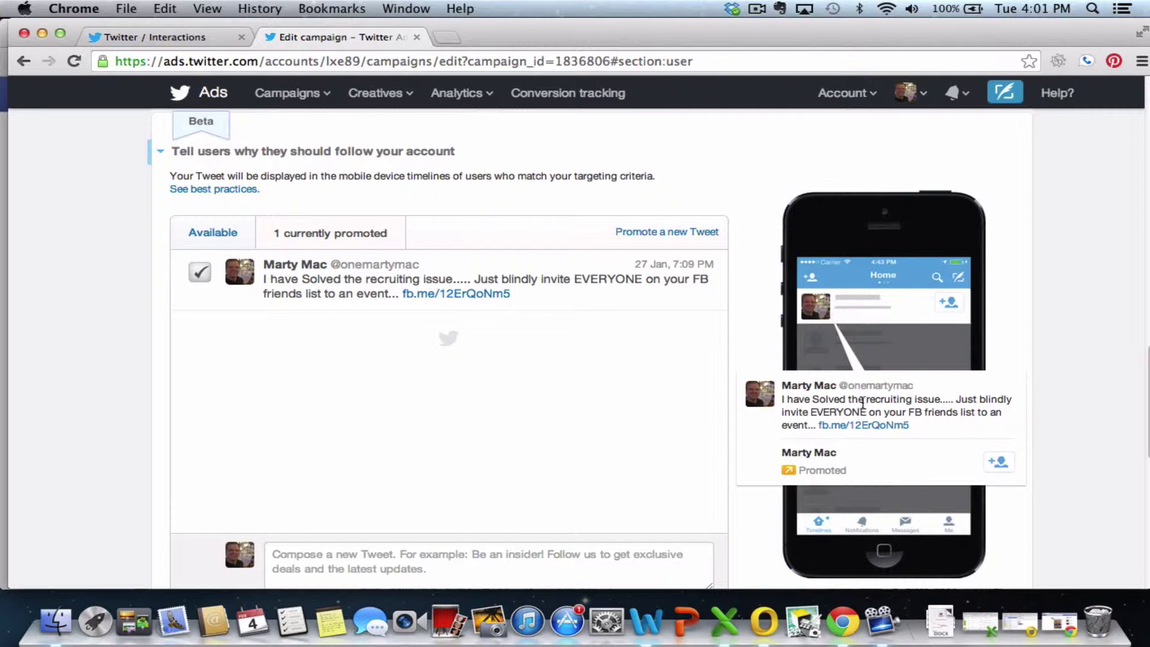
pyautogui.scroll(-3, 807, 469)
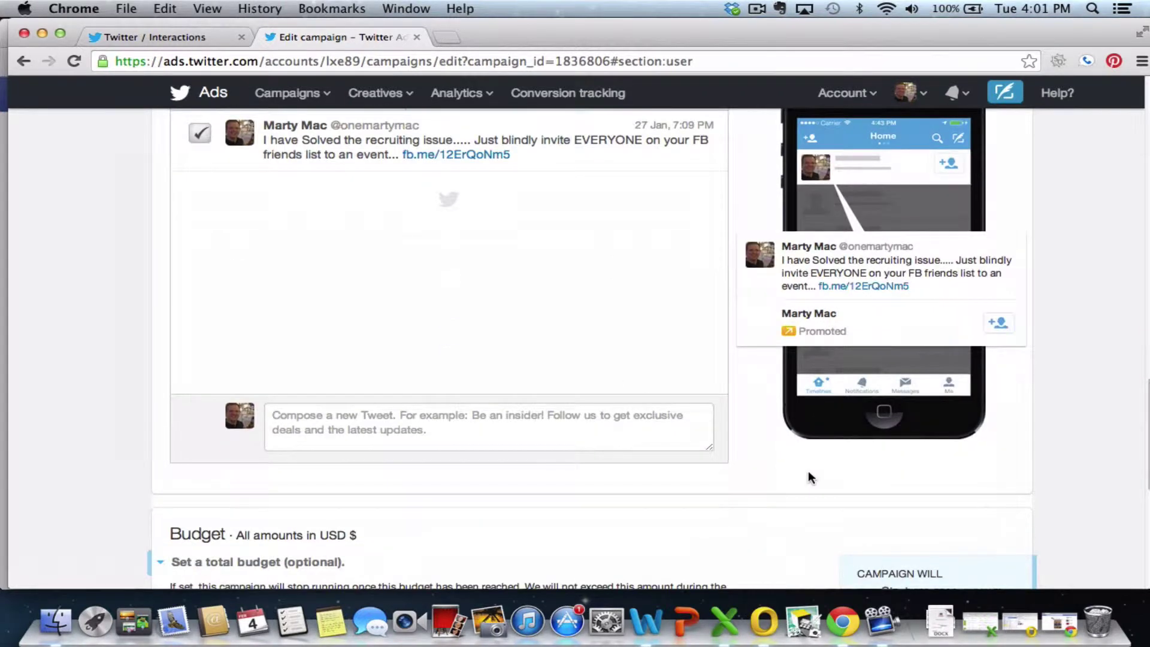
# - Review the campaign's total budget, daily maximum and maximum bid per follow, and return to the start of its settings
pyautogui.scroll(-5, 879, 321)
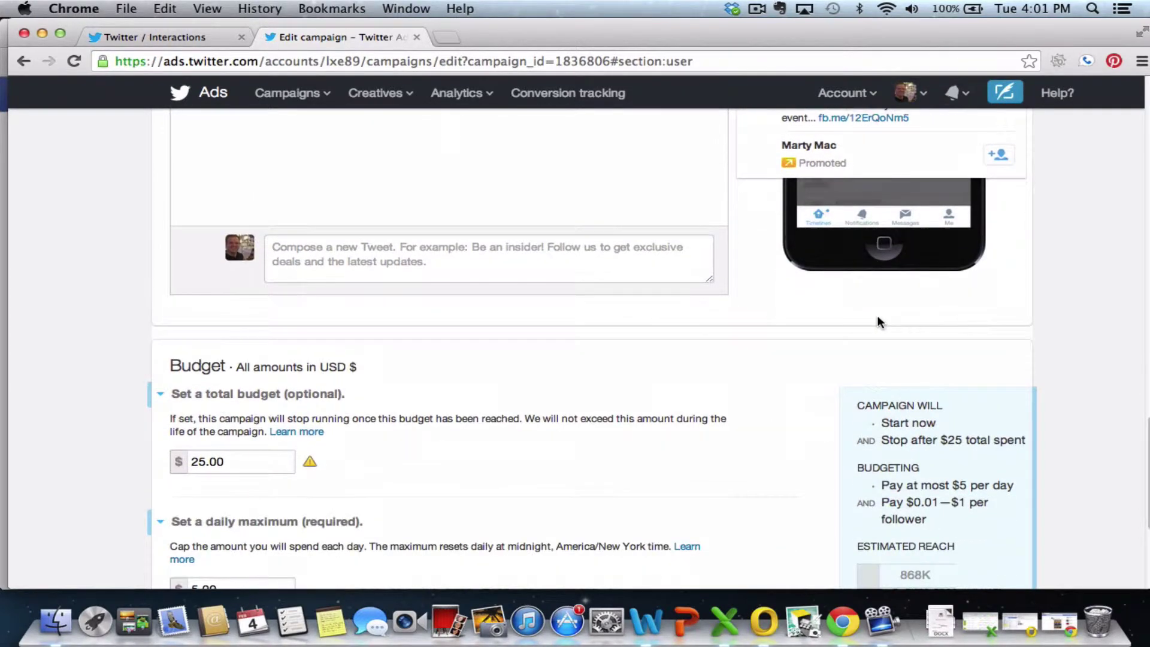
pyautogui.scroll(-5, 877, 322)
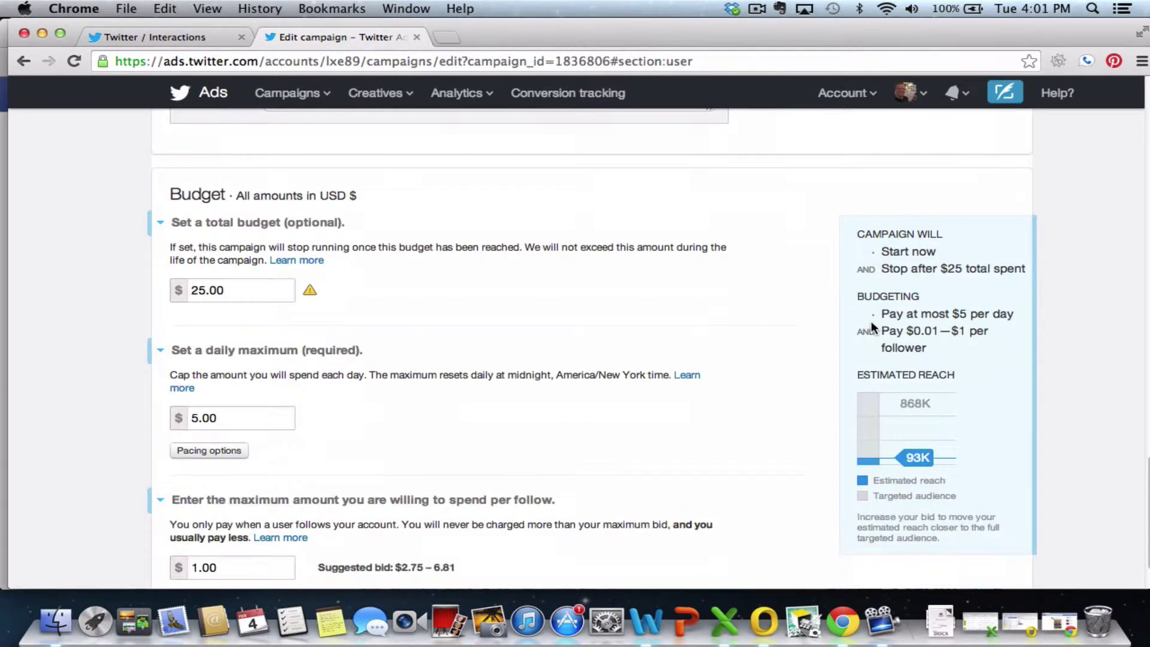
pyautogui.scroll(-2, 244, 359)
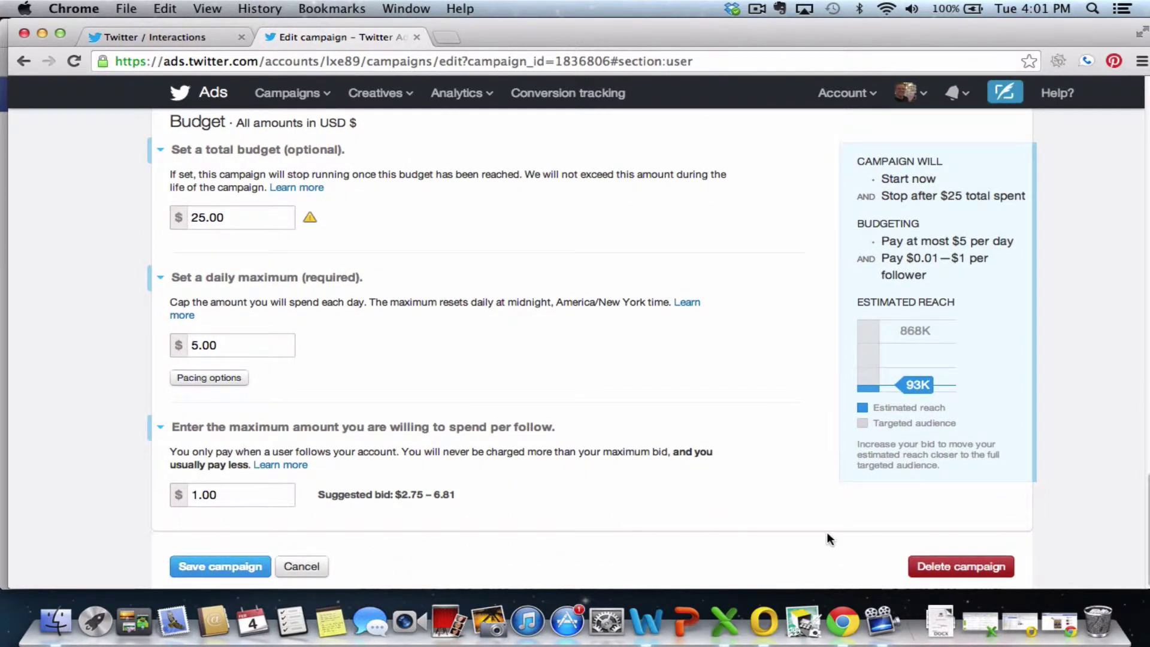
pyautogui.scroll(1, 827, 532)
pyautogui.scroll(15, 826, 533)
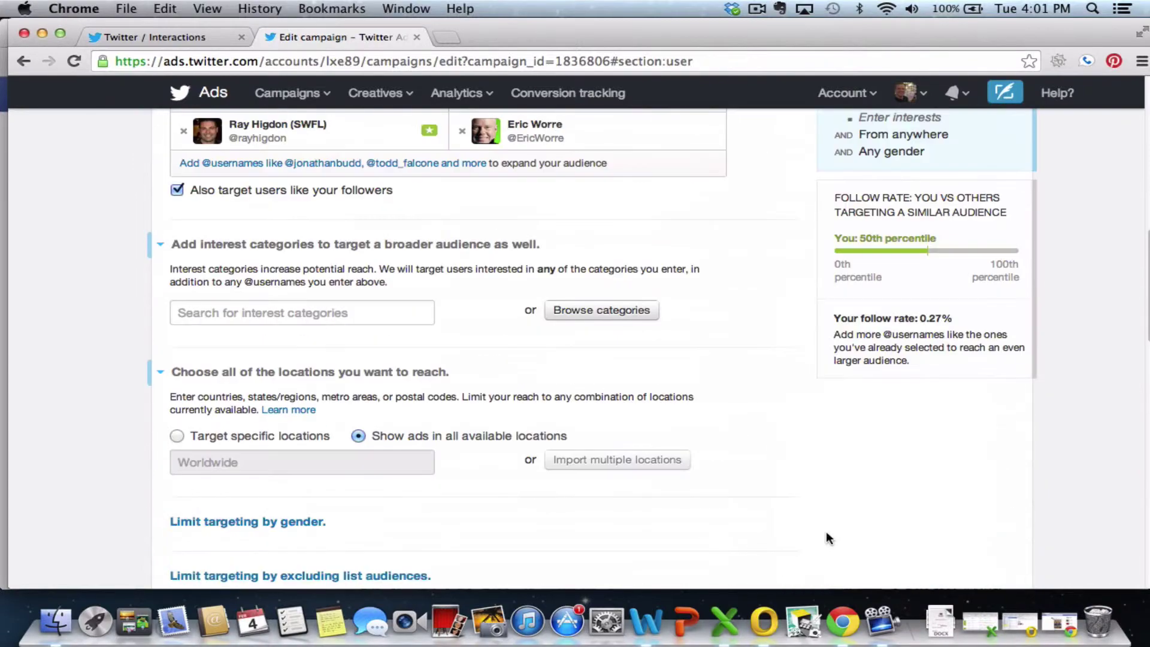
pyautogui.scroll(10, 829, 538)
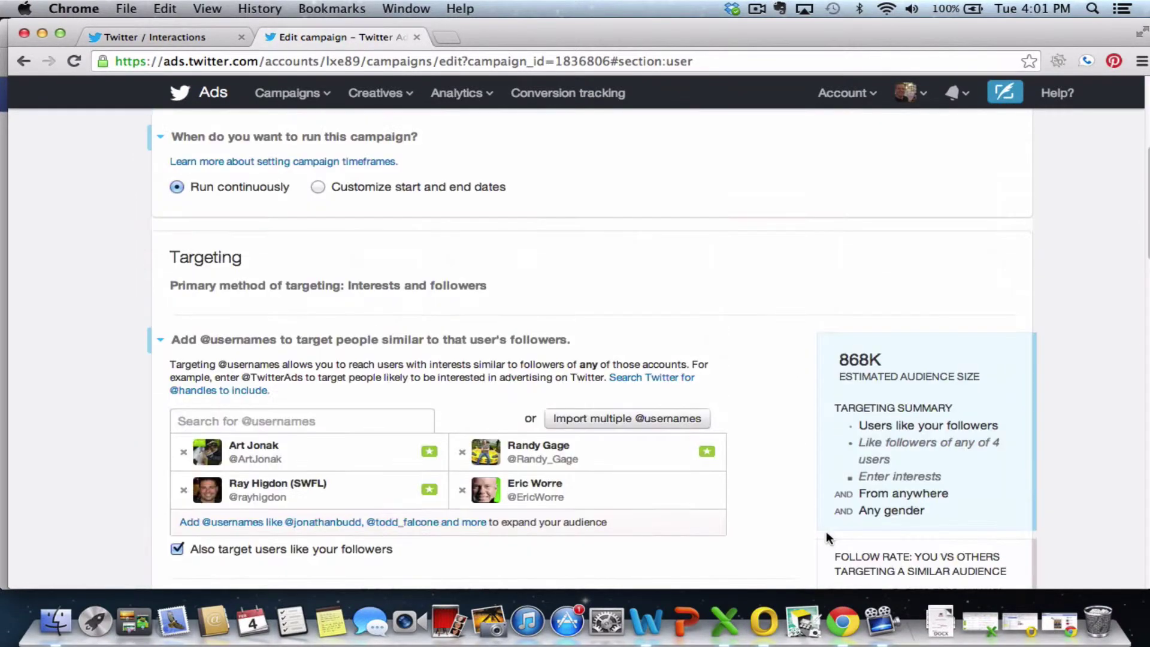
pyautogui.scroll(5, 829, 537)
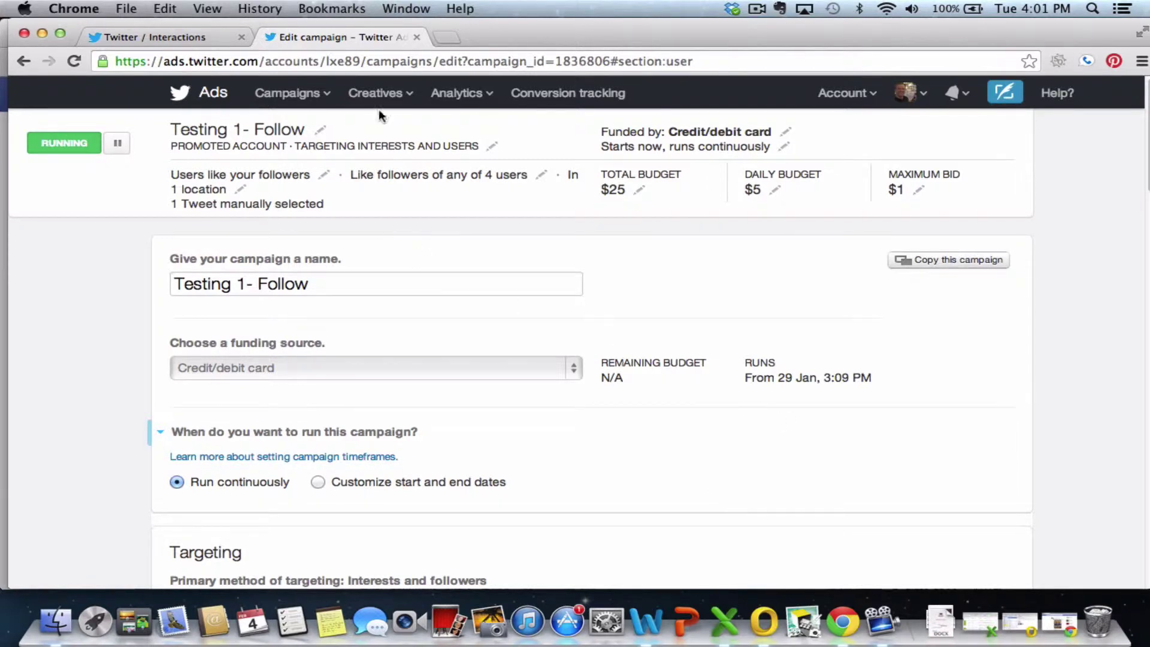
# - Close the campaign editing page and reopen Twitter Ads from the Twitter site
pyautogui.moveTo(325, 96)
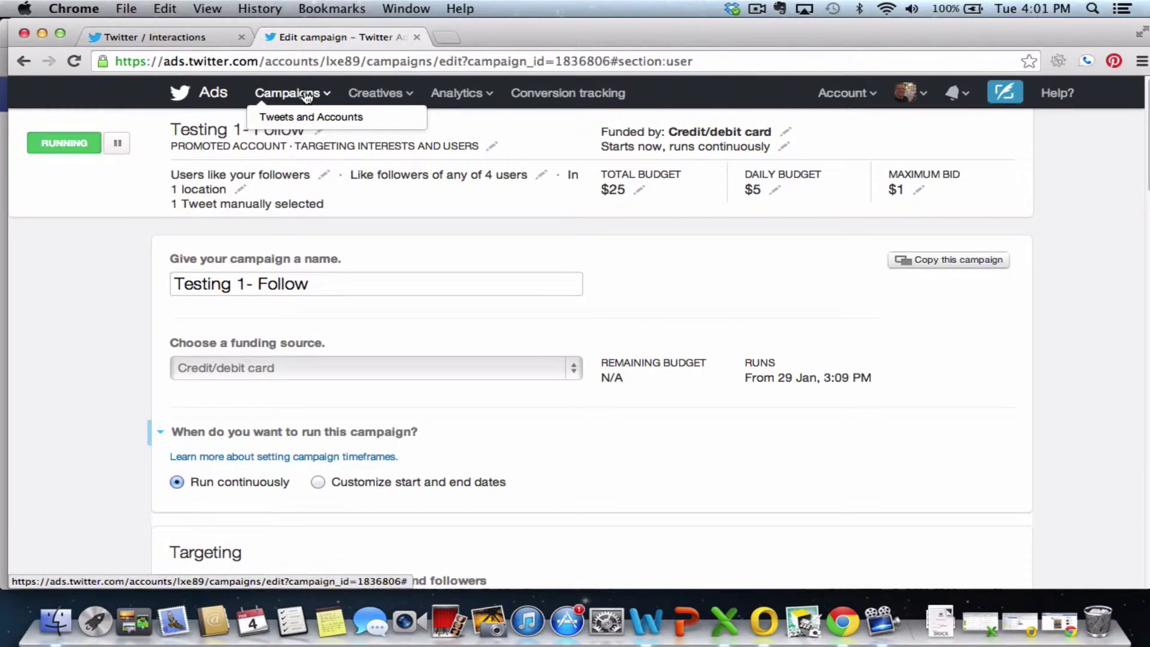
pyautogui.click(417, 38)
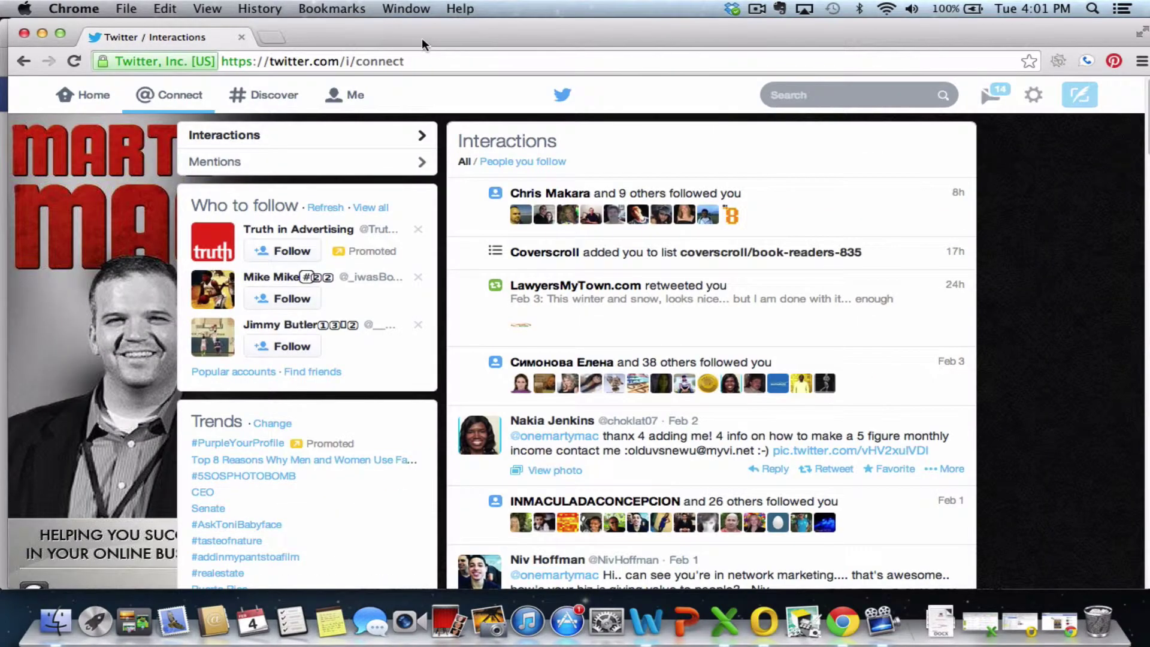
pyautogui.click(1036, 103)
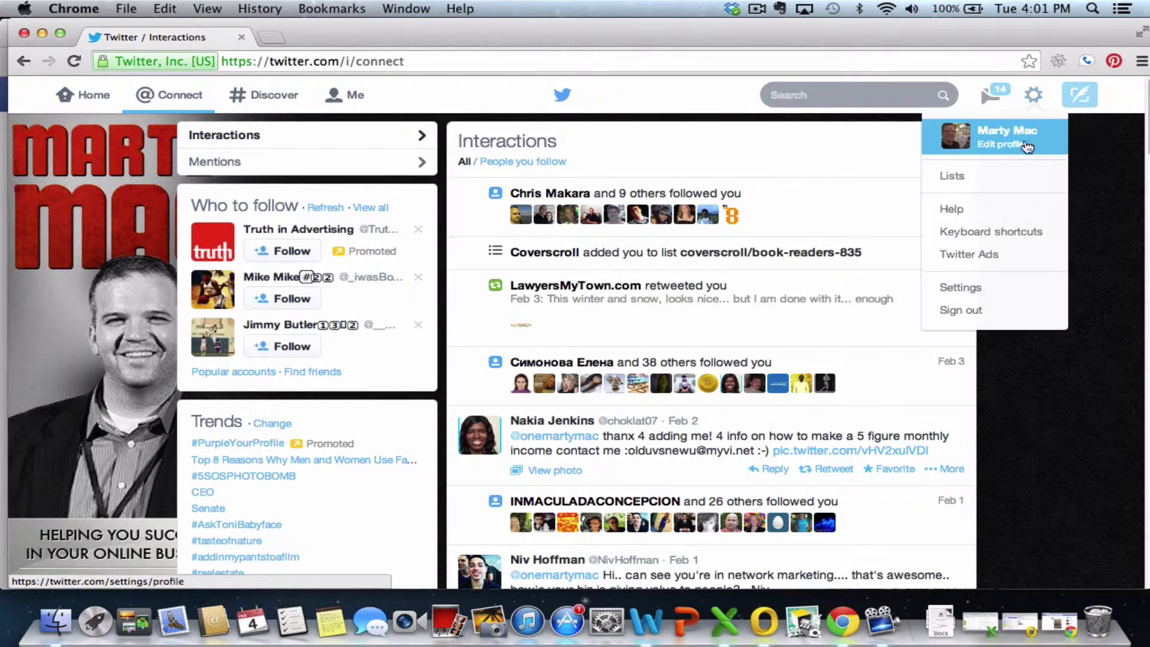
pyautogui.click(990, 262)
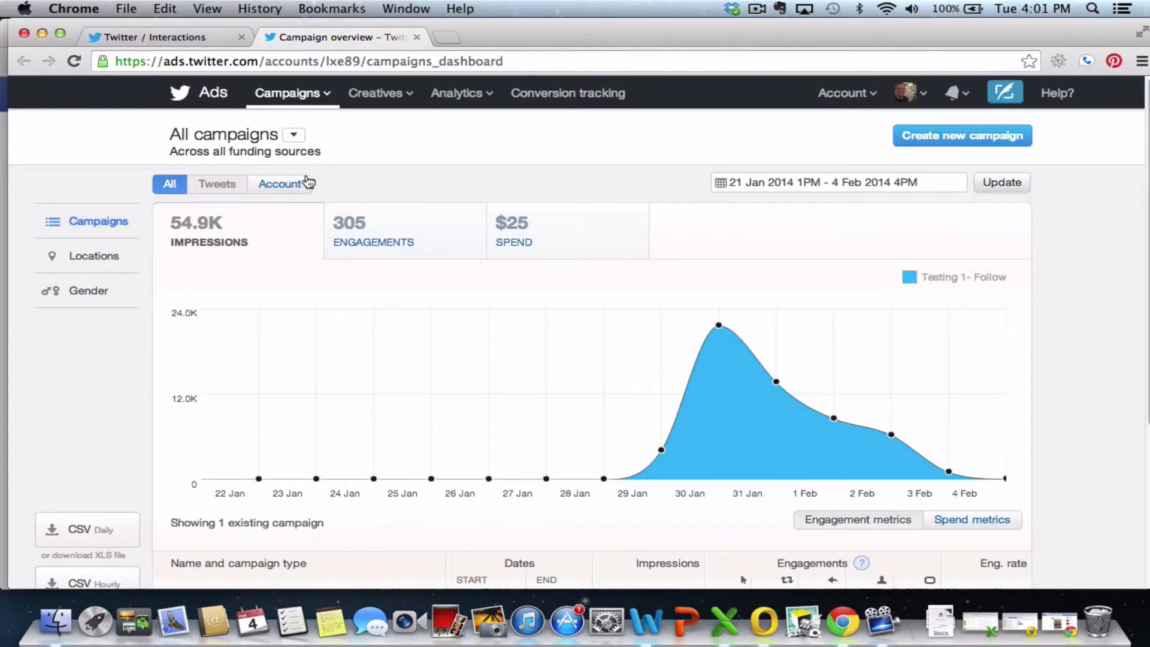
# - Start a new campaign and compare the payment terms for promoting Tweets with those for promoting the account
pyautogui.click(219, 102)
pyautogui.click(980, 138)
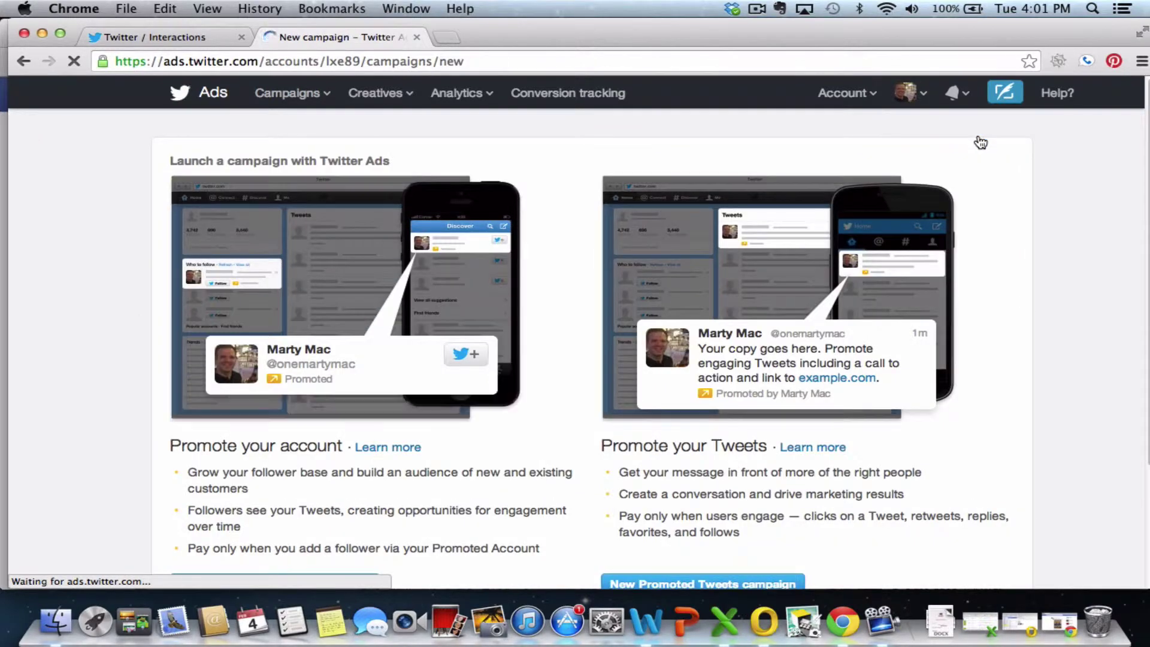
pyautogui.scroll(-1, 695, 330)
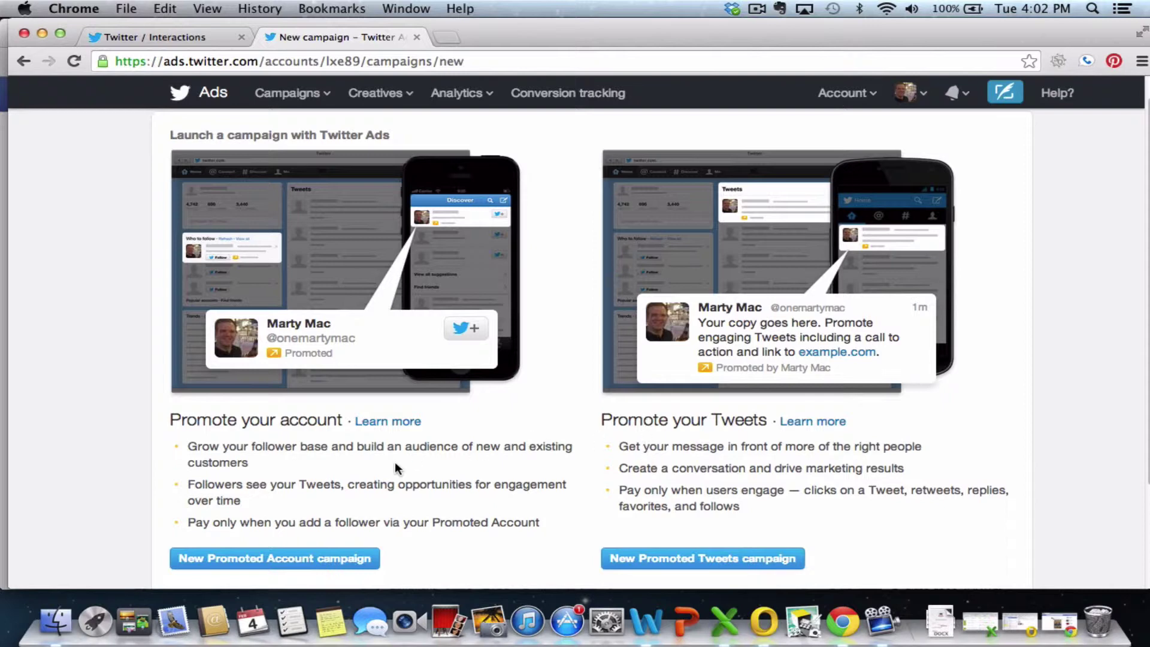
pyautogui.scroll(-3, 395, 467)
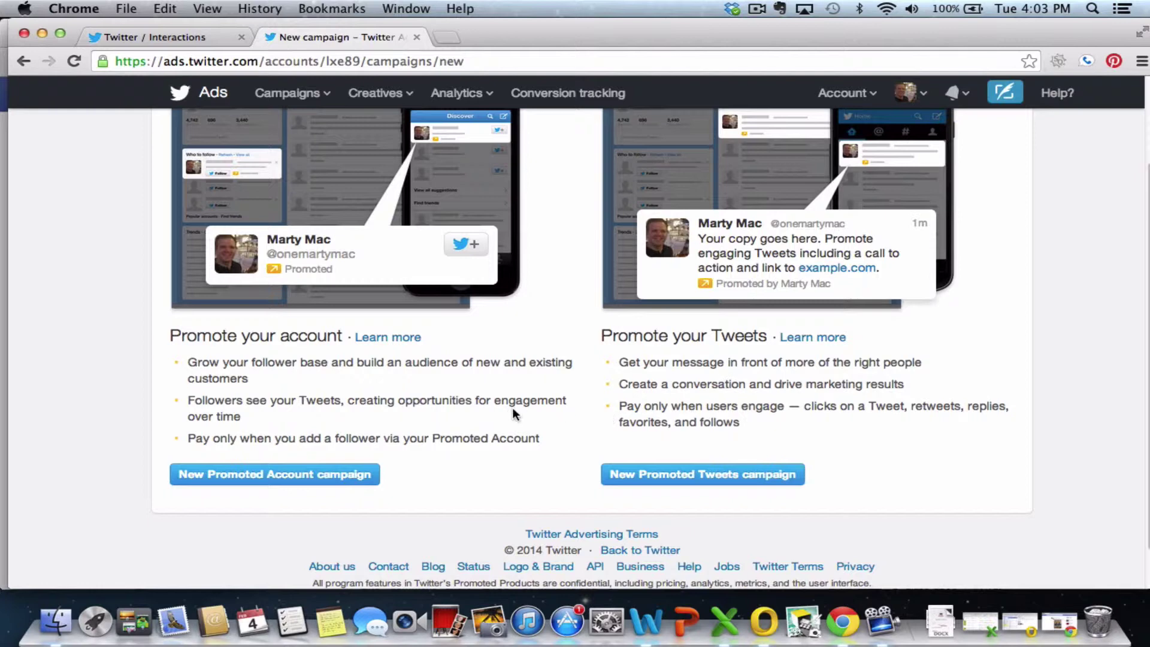
pyautogui.moveTo(623, 403); pyautogui.dragTo(743, 423)
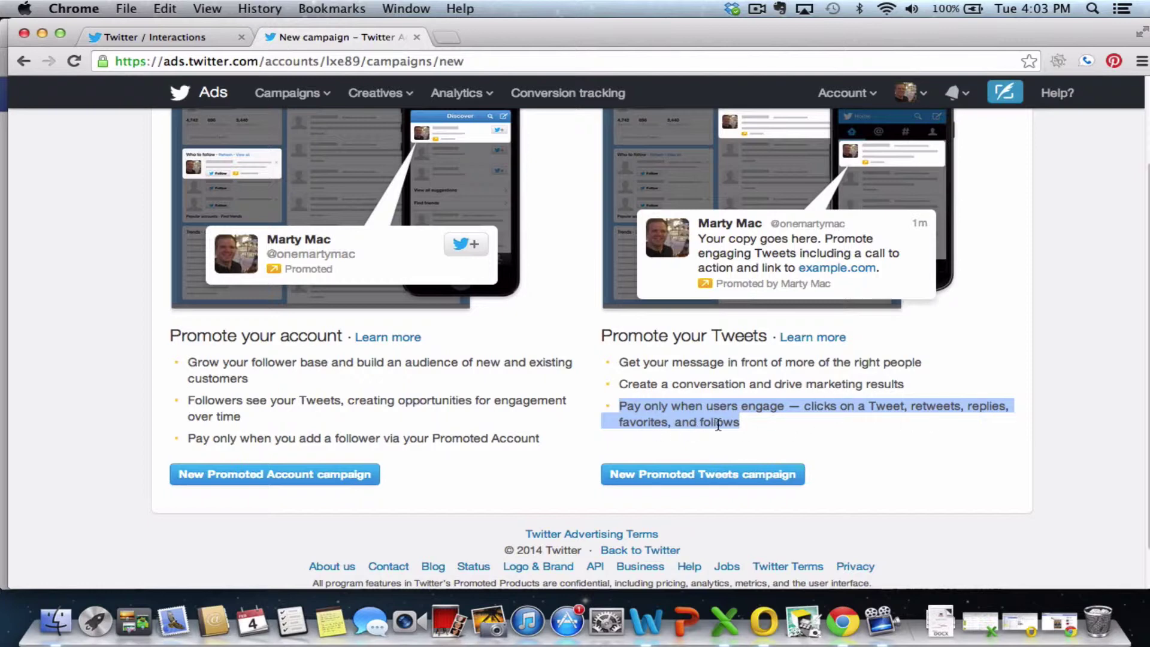
pyautogui.moveTo(542, 440); pyautogui.dragTo(186, 438)
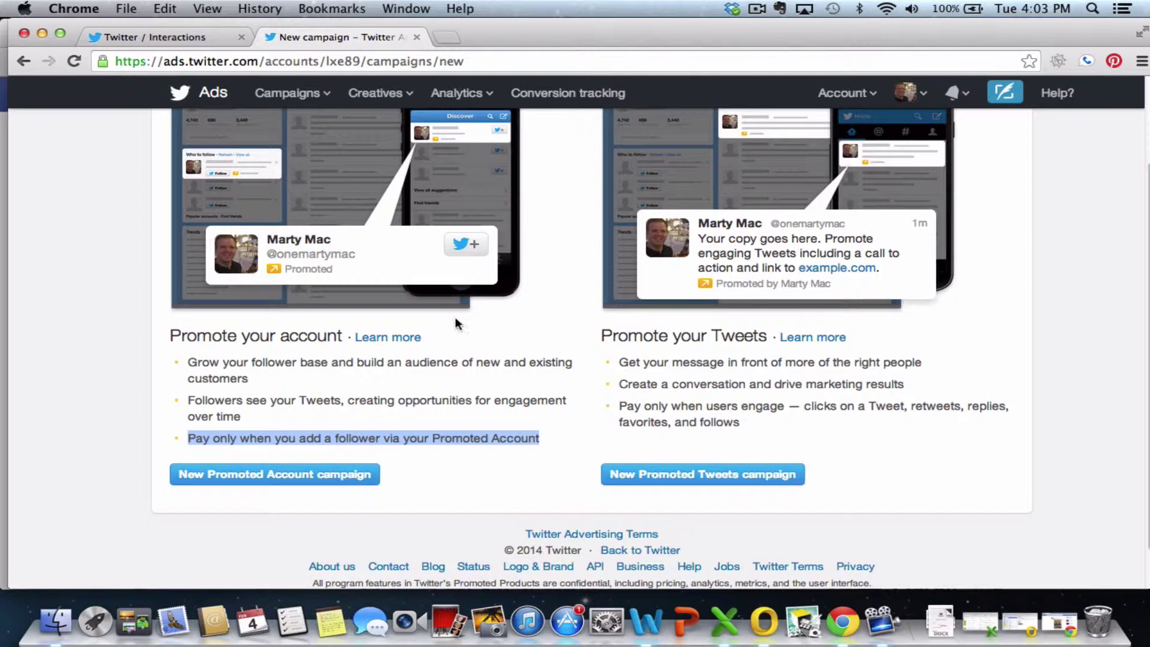
# - Create a new Promoted Account campaign and name it Followers Test 2
pyautogui.click(362, 476)
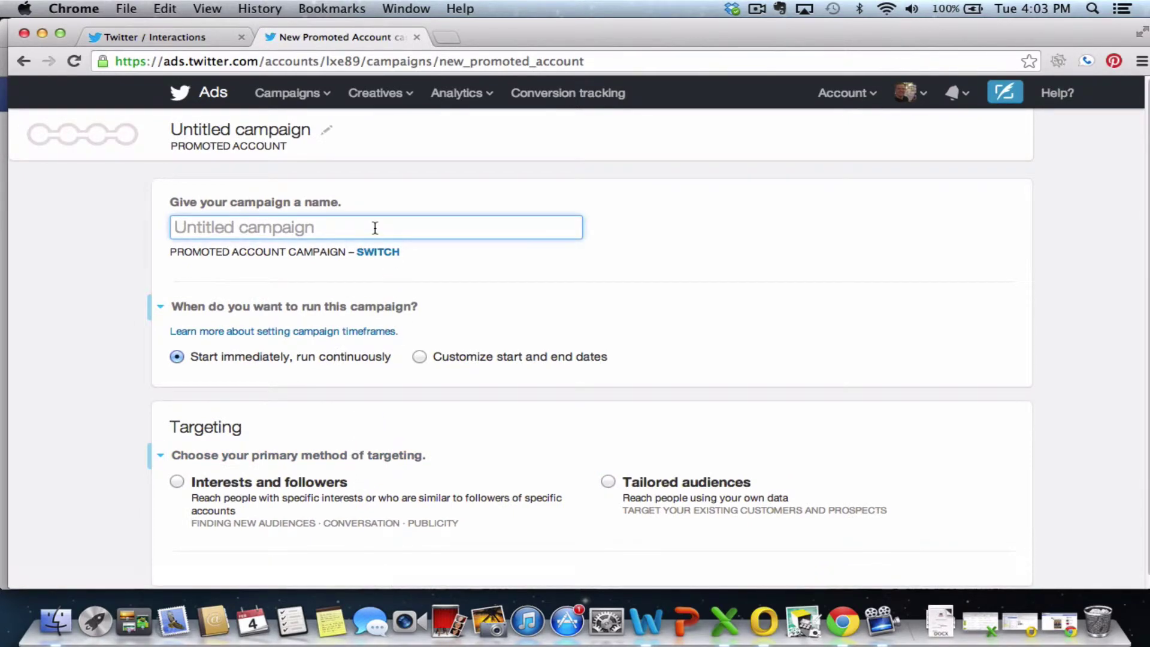
pyautogui.write('Foll')
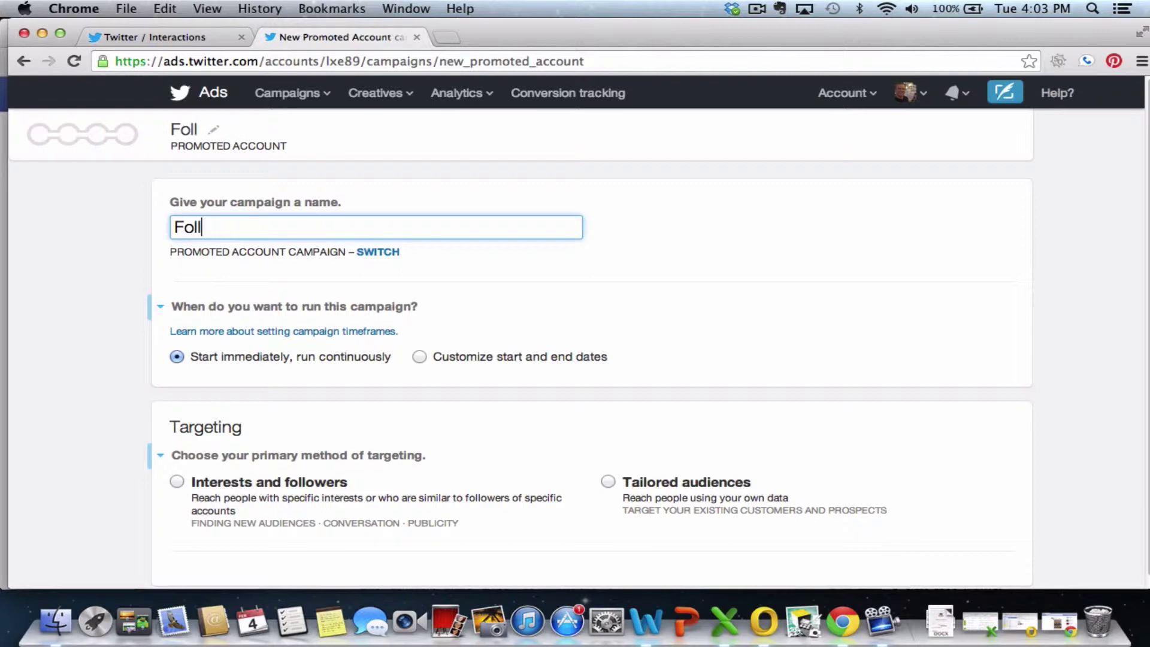
pyautogui.write('owers Test 2')
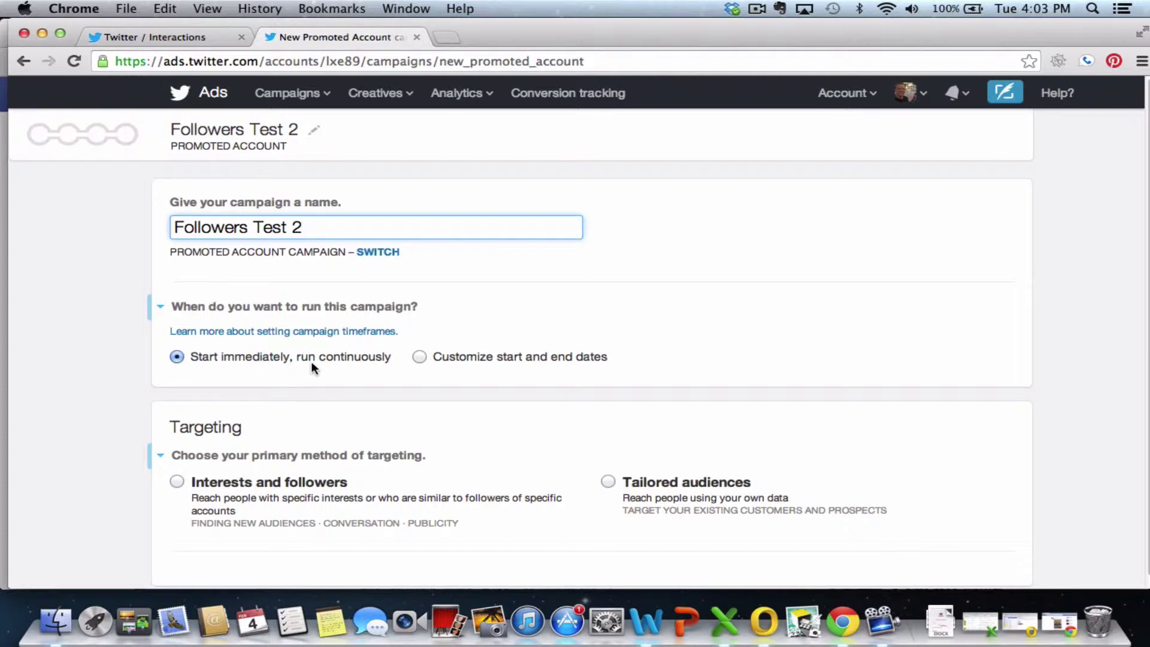
# - Choose customized start and end dates for the campaign and make Interests and followers its primary targeting method
pyautogui.click(421, 356)
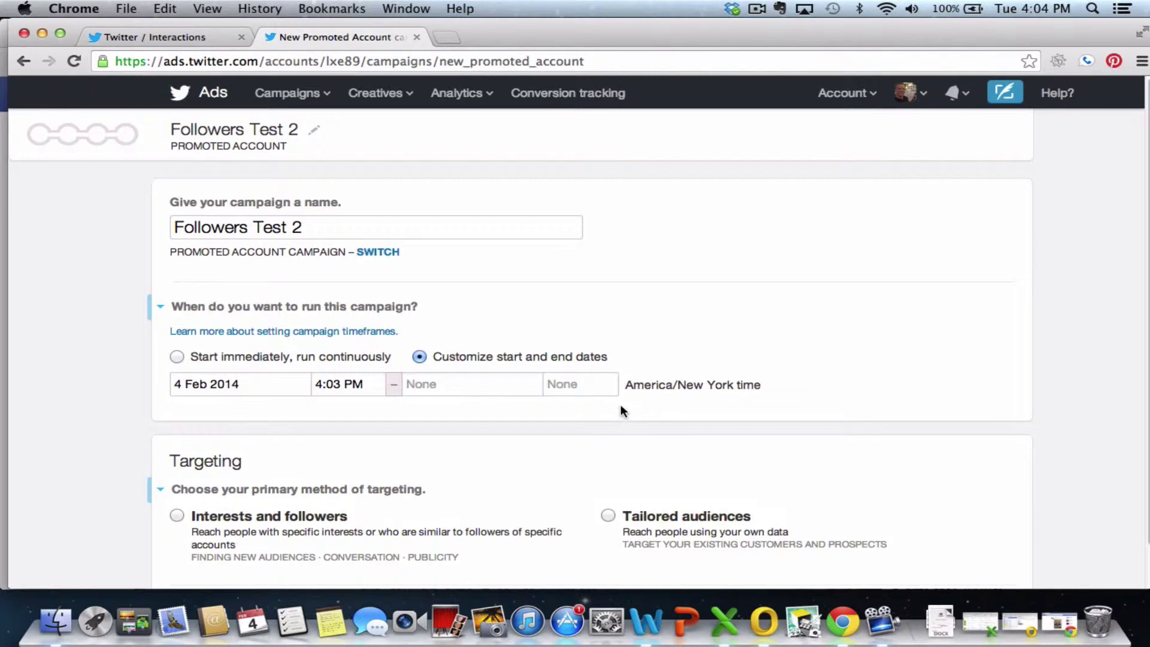
pyautogui.scroll(-2, 632, 416)
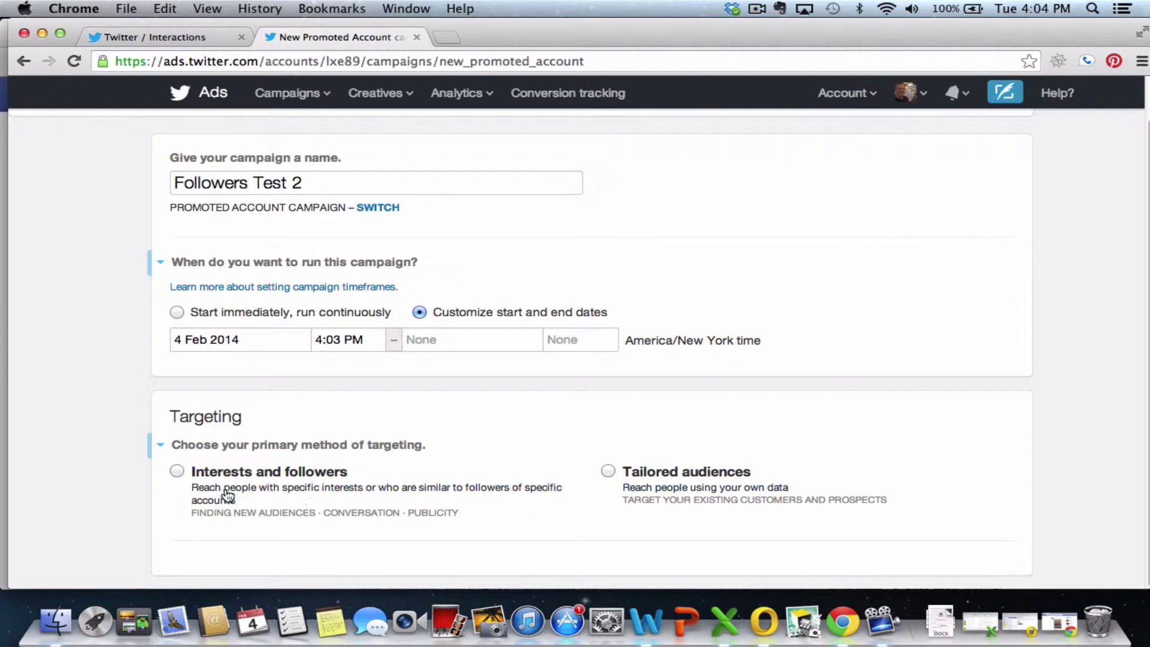
pyautogui.click(178, 471)
pyautogui.scroll(-5, 239, 480)
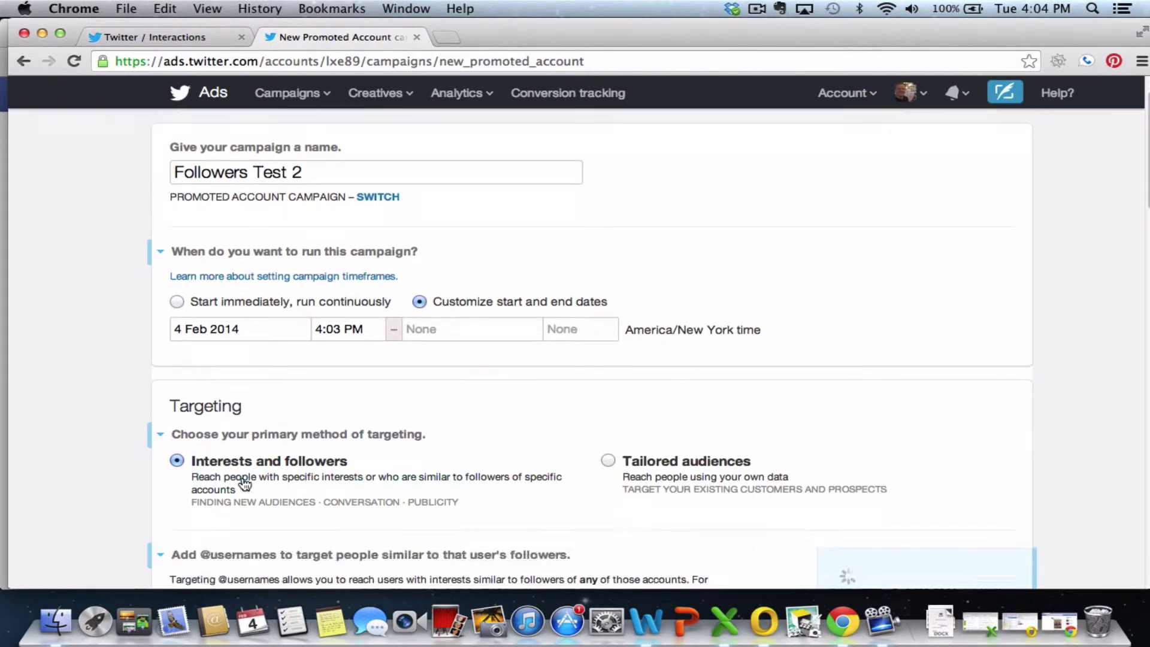
pyautogui.scroll(-2, 242, 477)
pyautogui.click(275, 475)
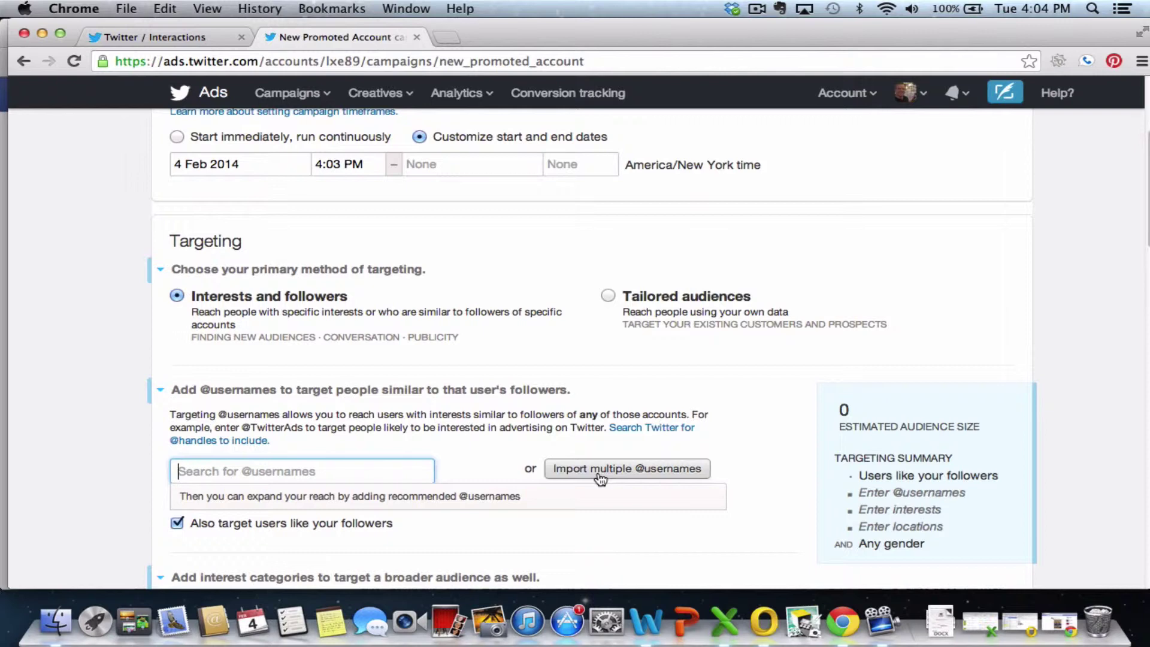
pyautogui.scroll(-2, 316, 536)
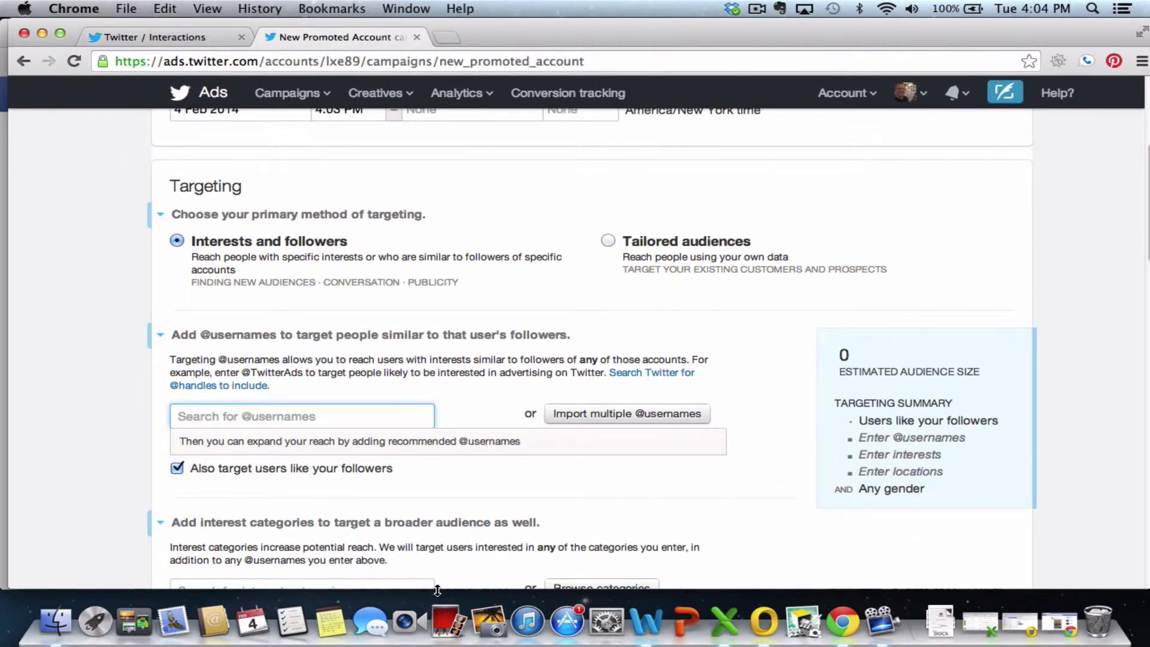
pyautogui.write('@ray')
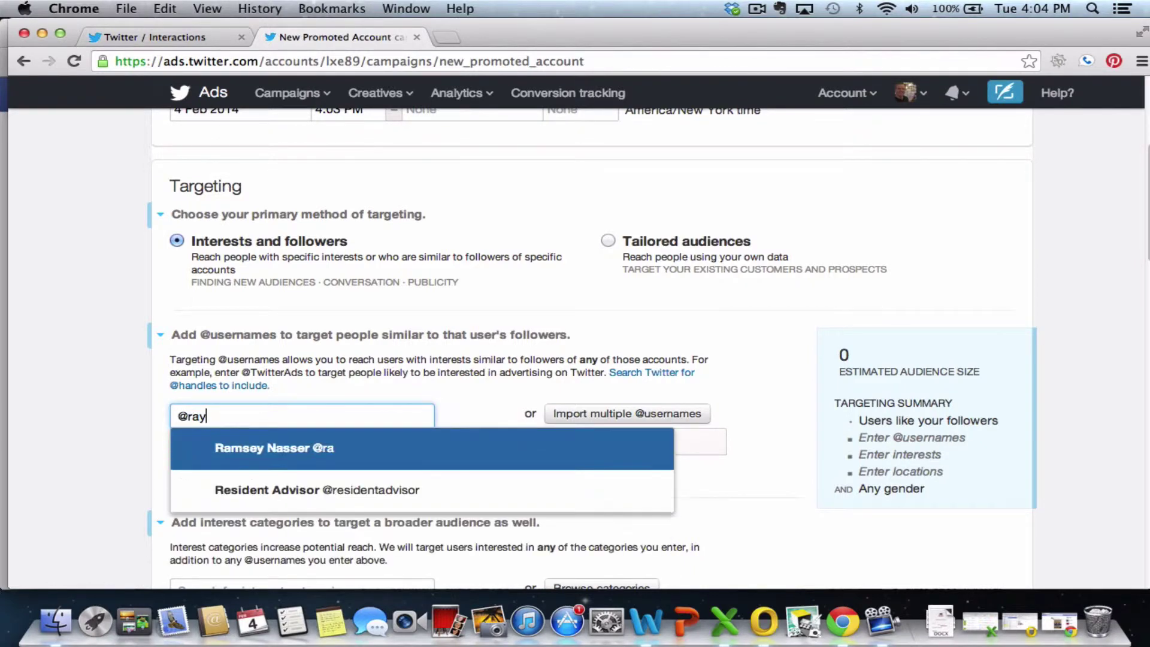
pyautogui.write('higdon')
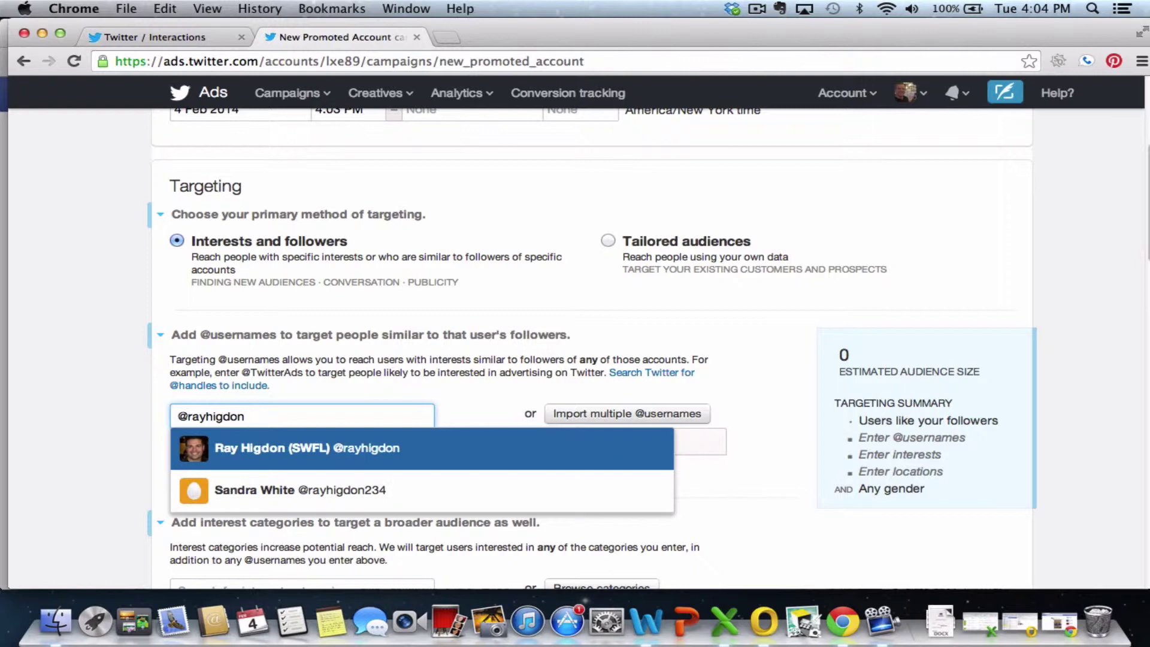
pyautogui.press('Return')
pyautogui.write('Er')
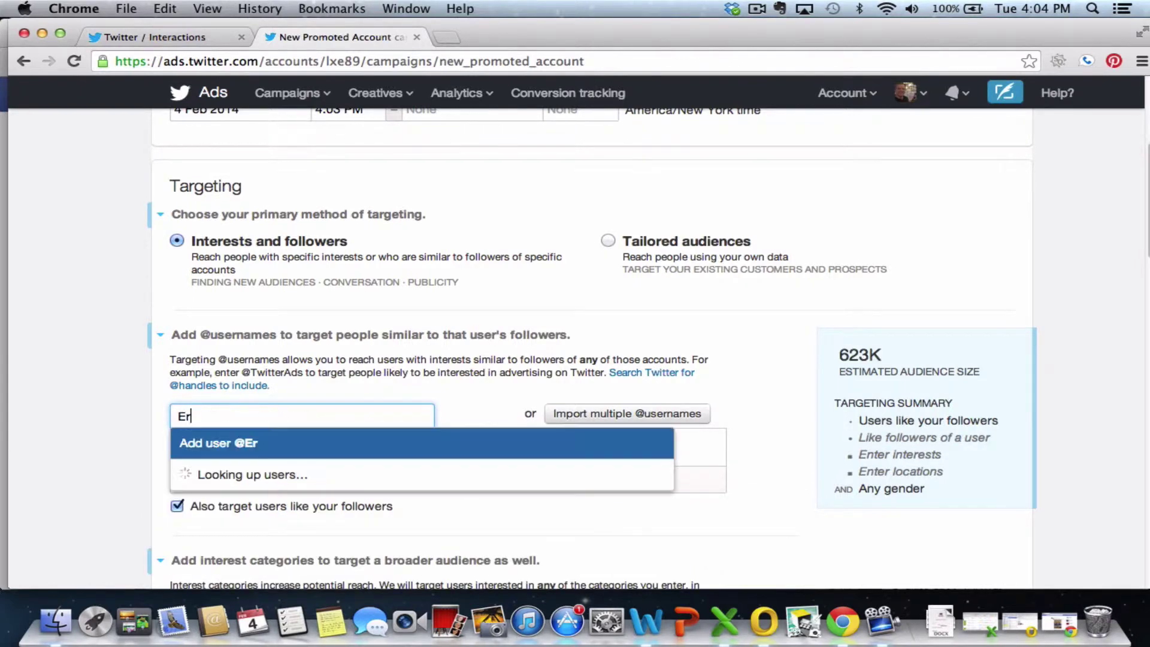
pyautogui.write('icwor')
pyautogui.press('BackSpace')
pyautogui.press('BackSpace')
pyautogui.write('Woree')
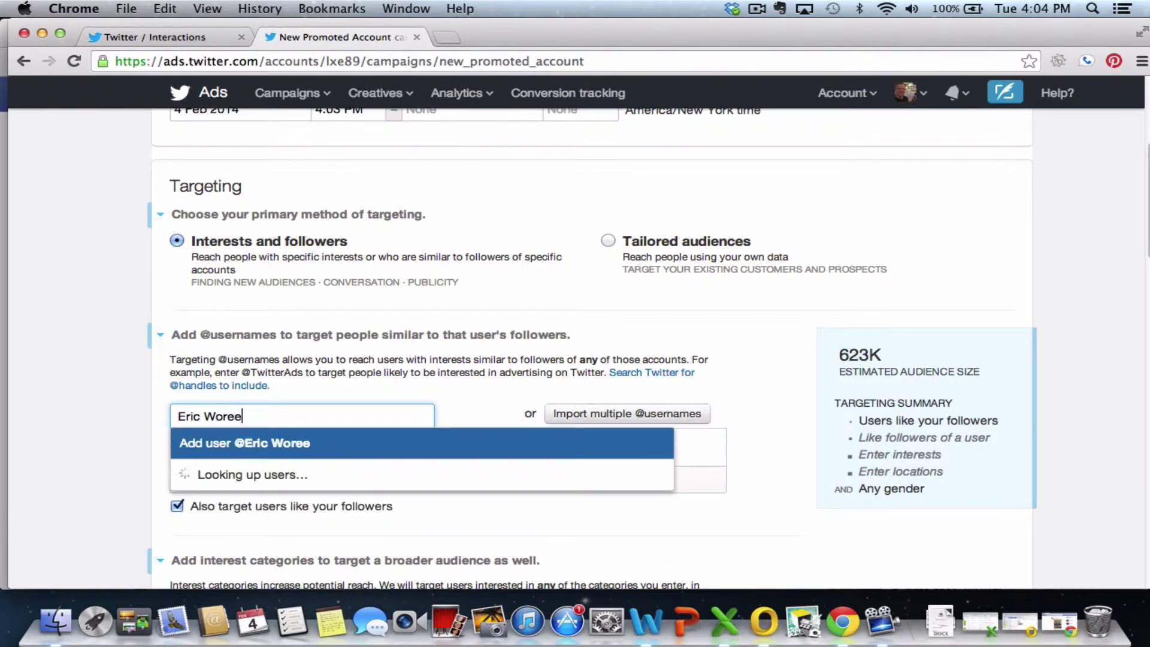
pyautogui.press('BackSpace')
pyautogui.press('BackSpace')
pyautogui.write('re')
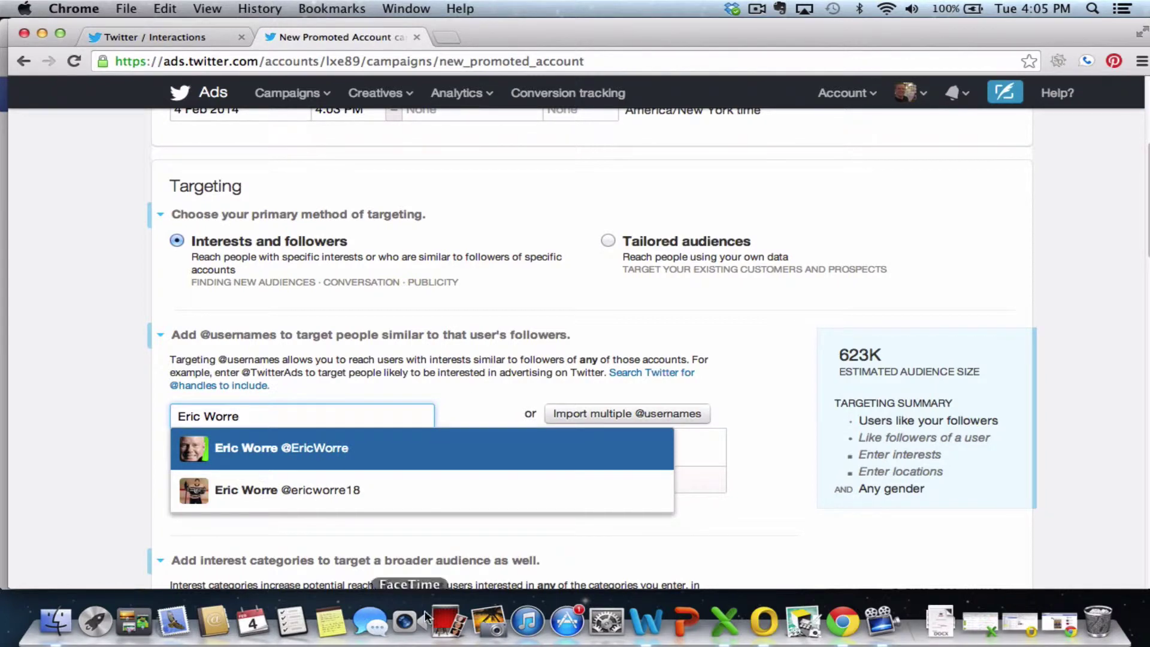
pyautogui.click(230, 446)
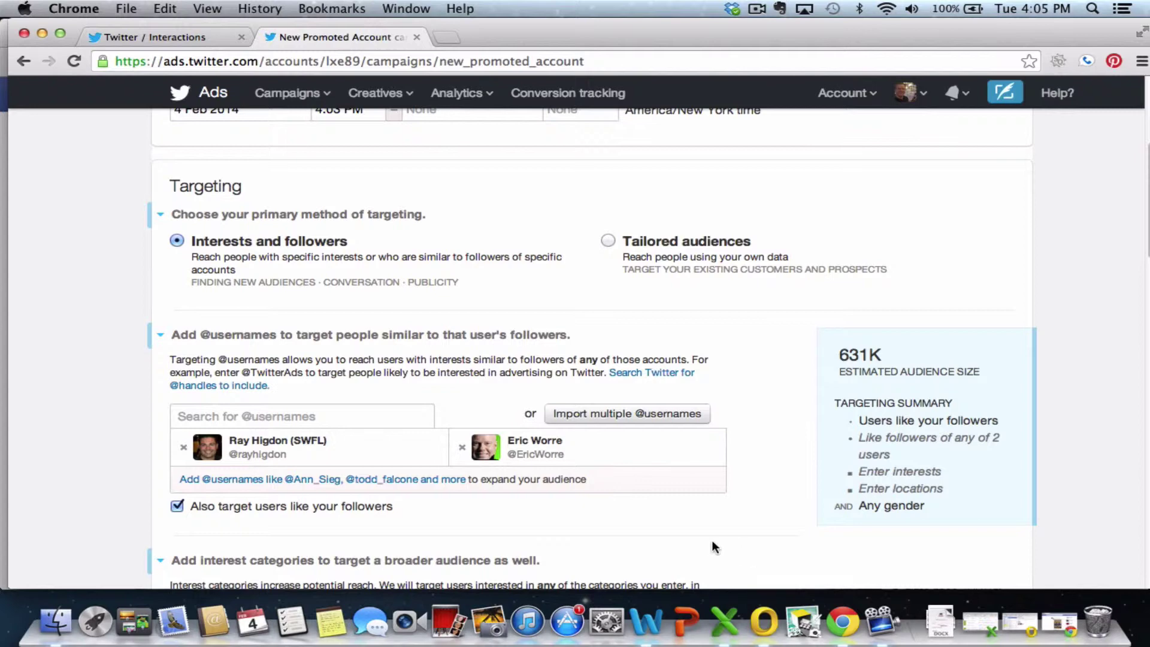
pyautogui.click(196, 38)
pyautogui.click(826, 100)
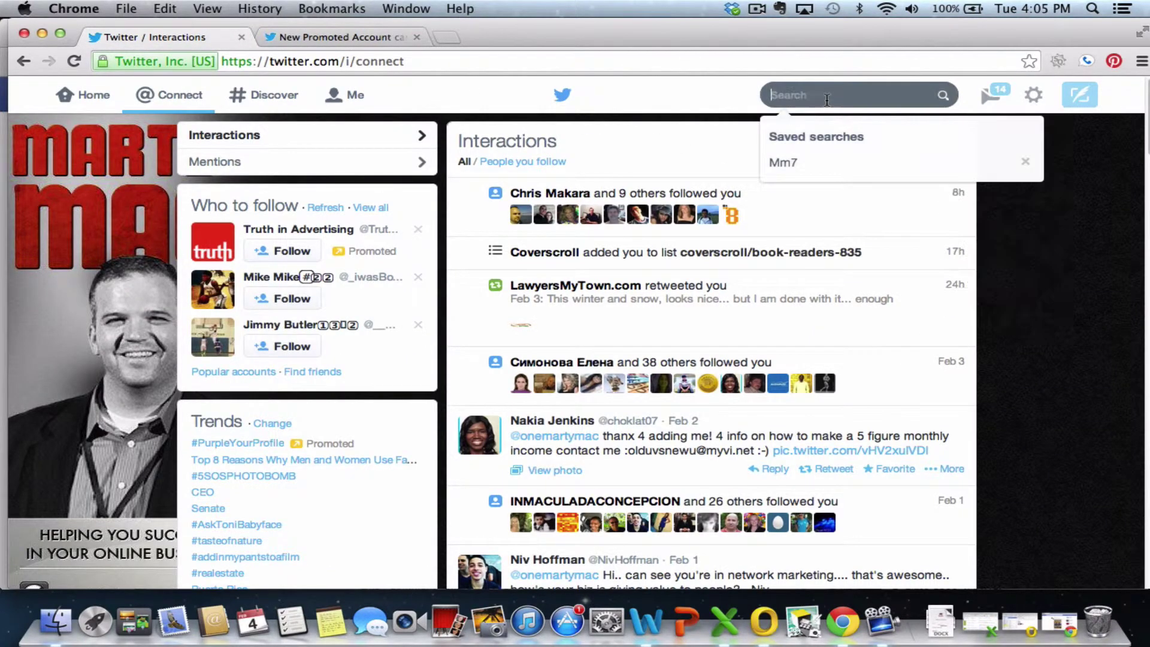
pyautogui.write('eric')
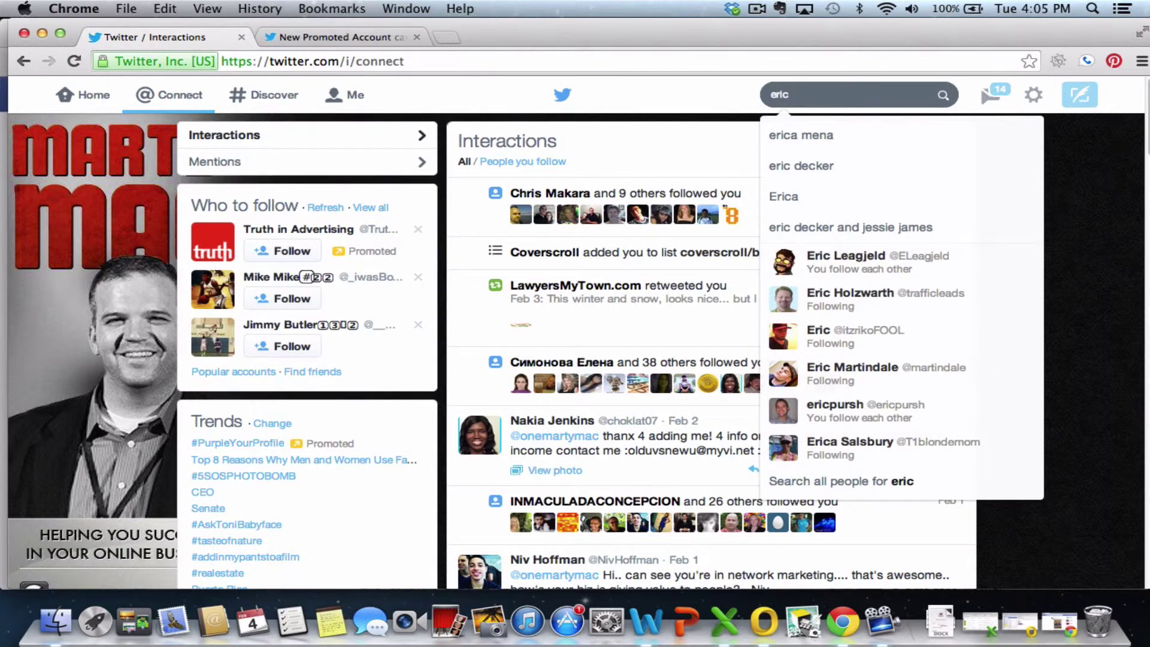
pyautogui.write(' wor')
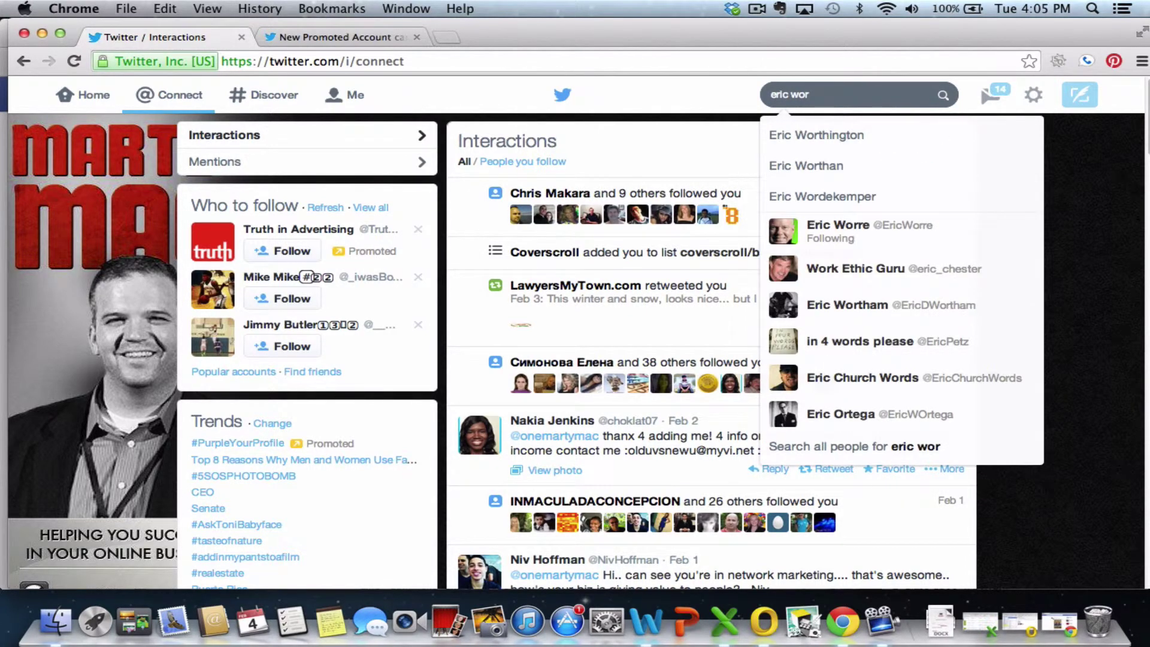
pyautogui.click(872, 227)
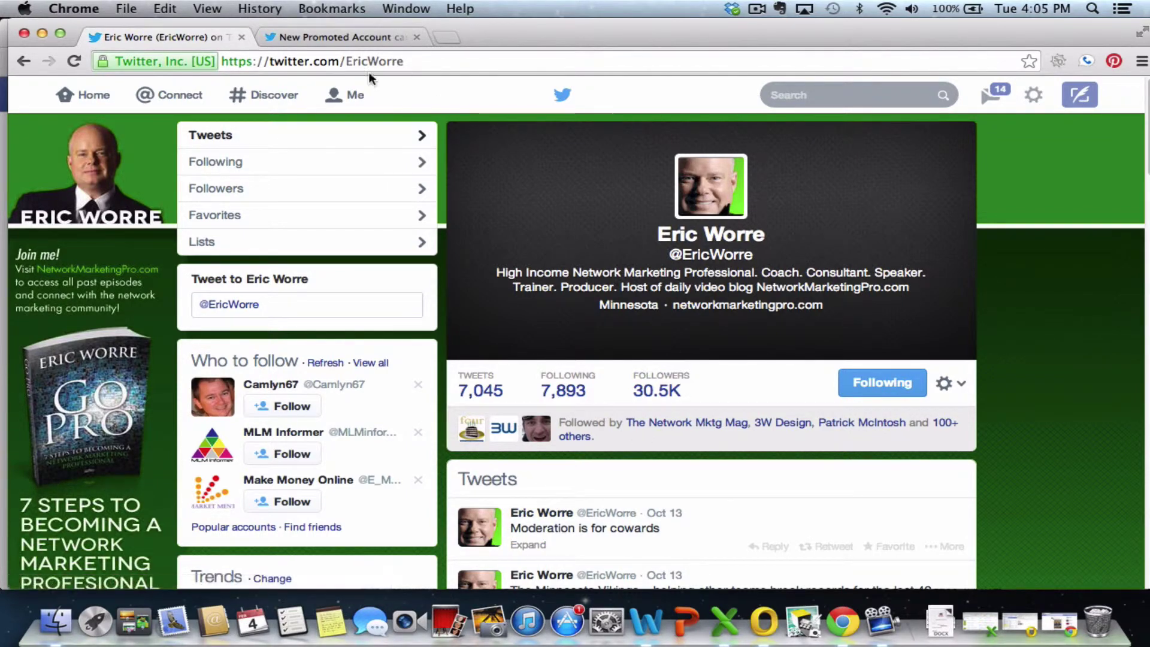
pyautogui.click(339, 37)
pyautogui.scroll(-1, 434, 399)
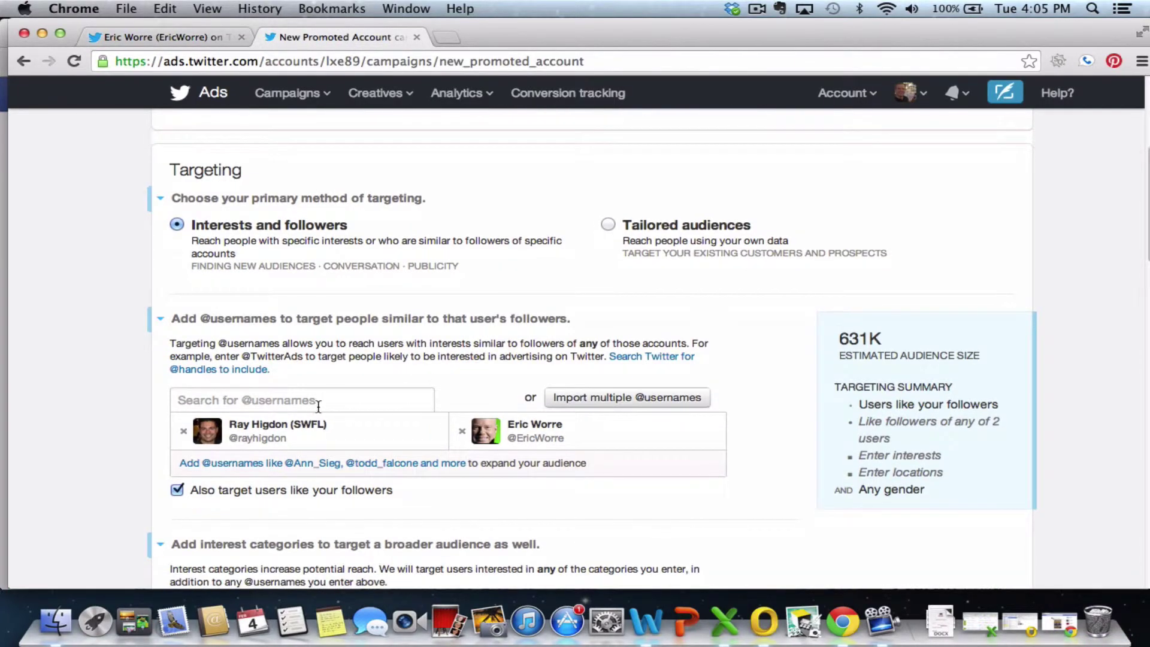
pyautogui.click(323, 401)
pyautogui.write('art')
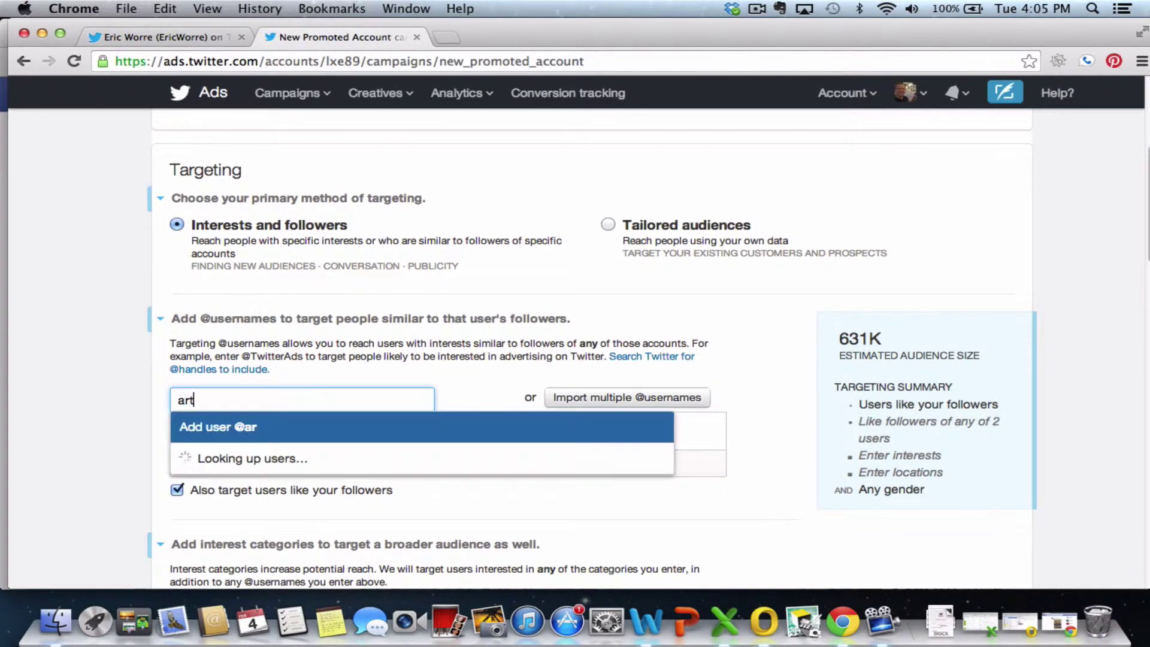
pyautogui.write(' jonak')
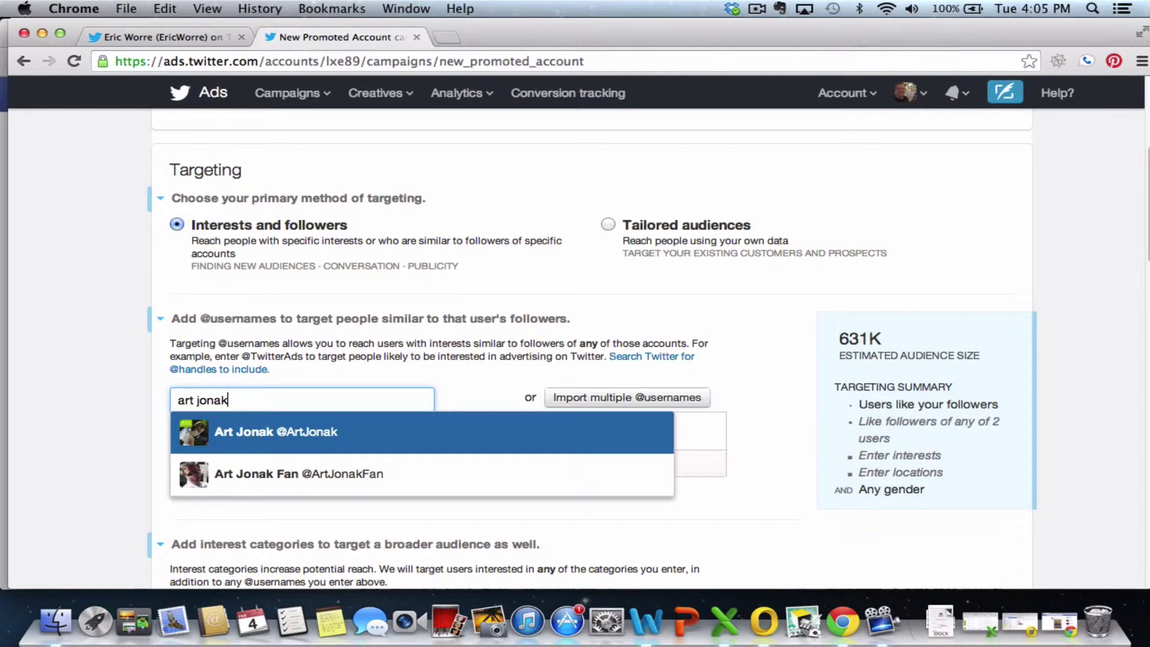
pyautogui.press('Return')
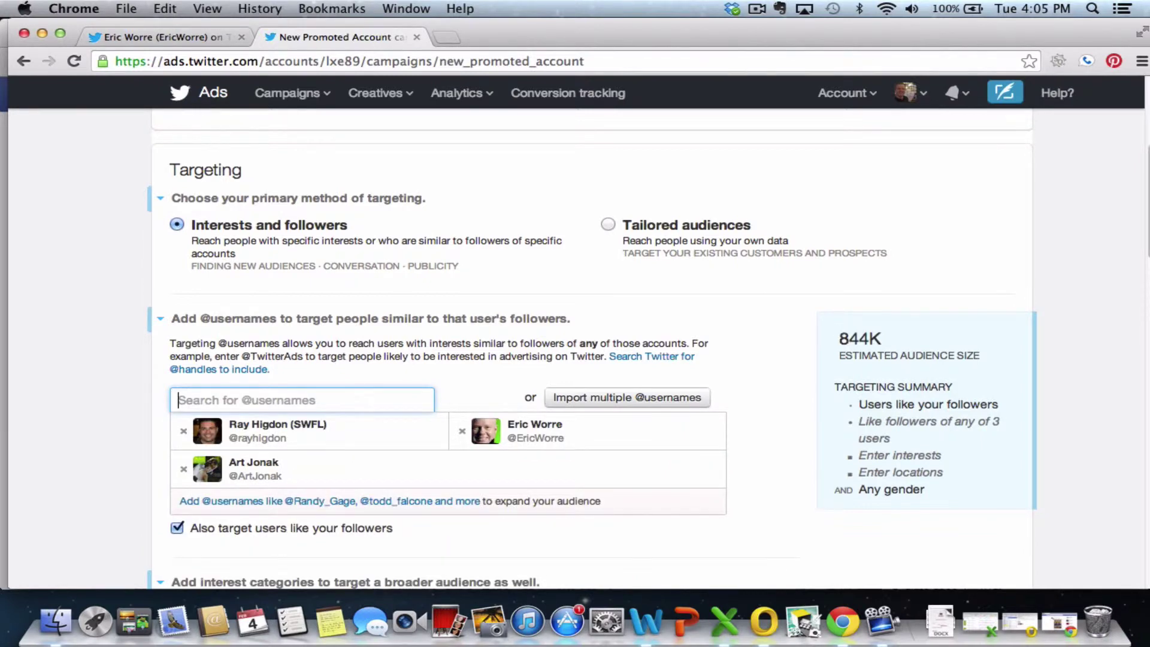
pyautogui.write('randy ')
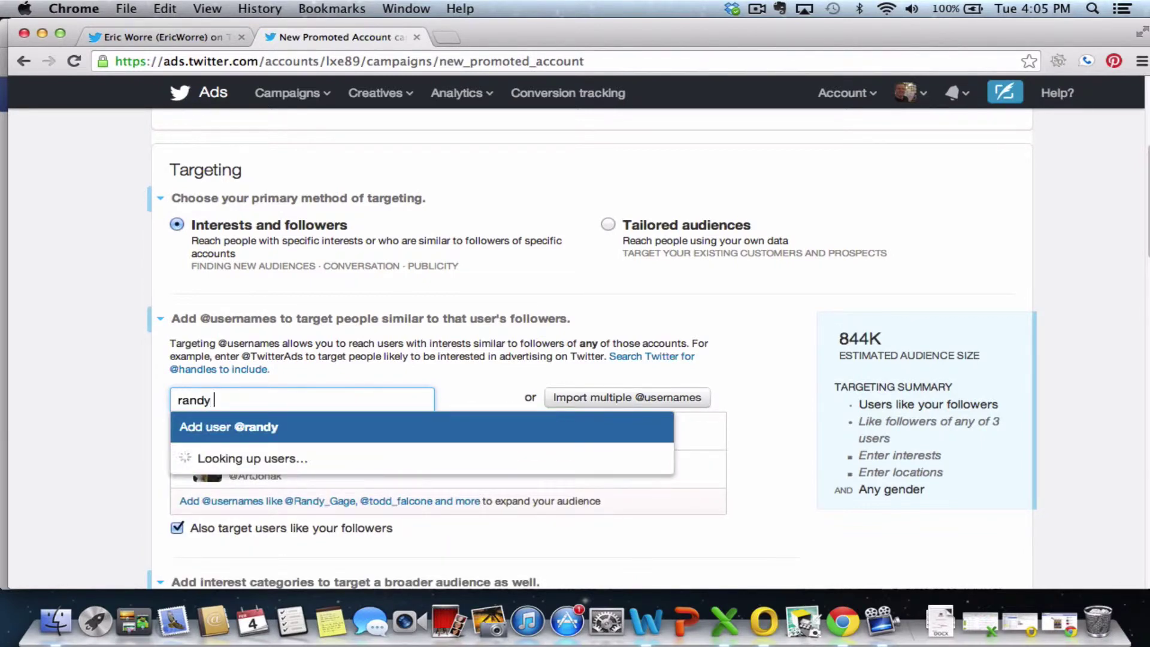
pyautogui.write('gage')
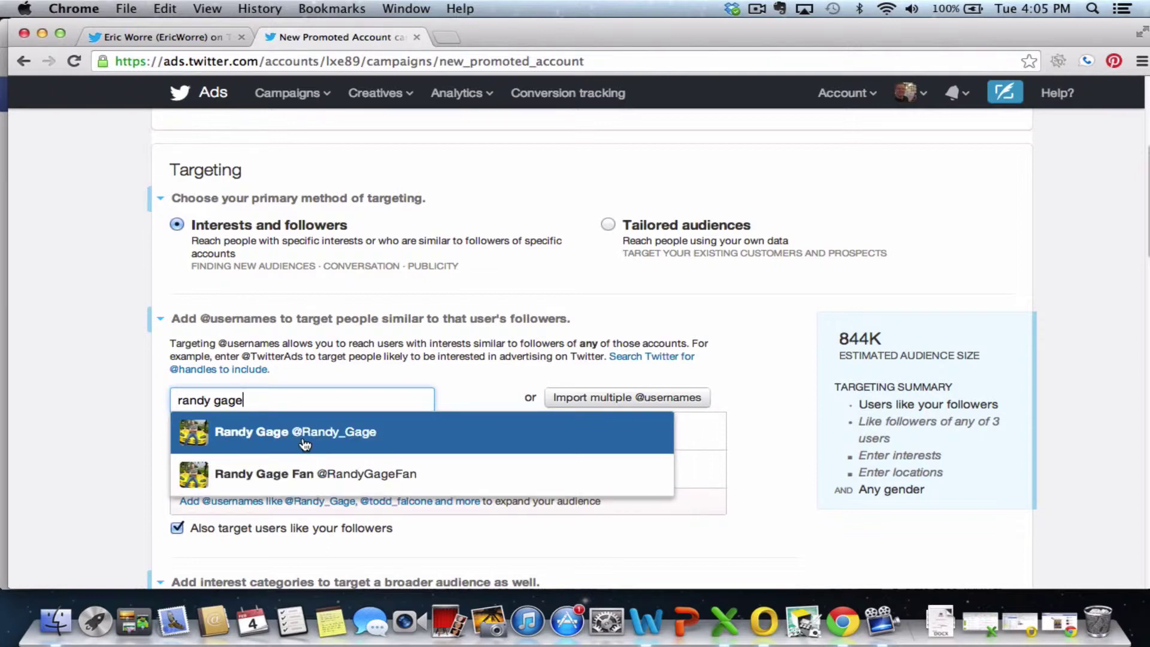
pyautogui.click(262, 435)
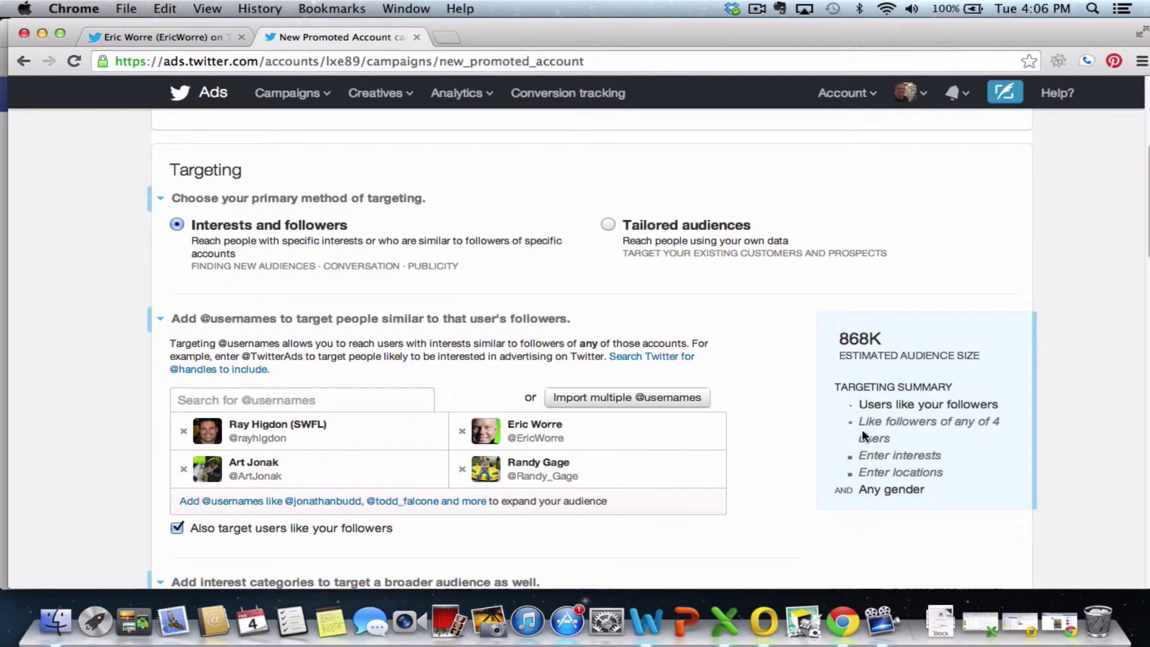
# - Add the Golf and NFL football interest categories to the campaign's targeting
pyautogui.scroll(-3, 728, 465)
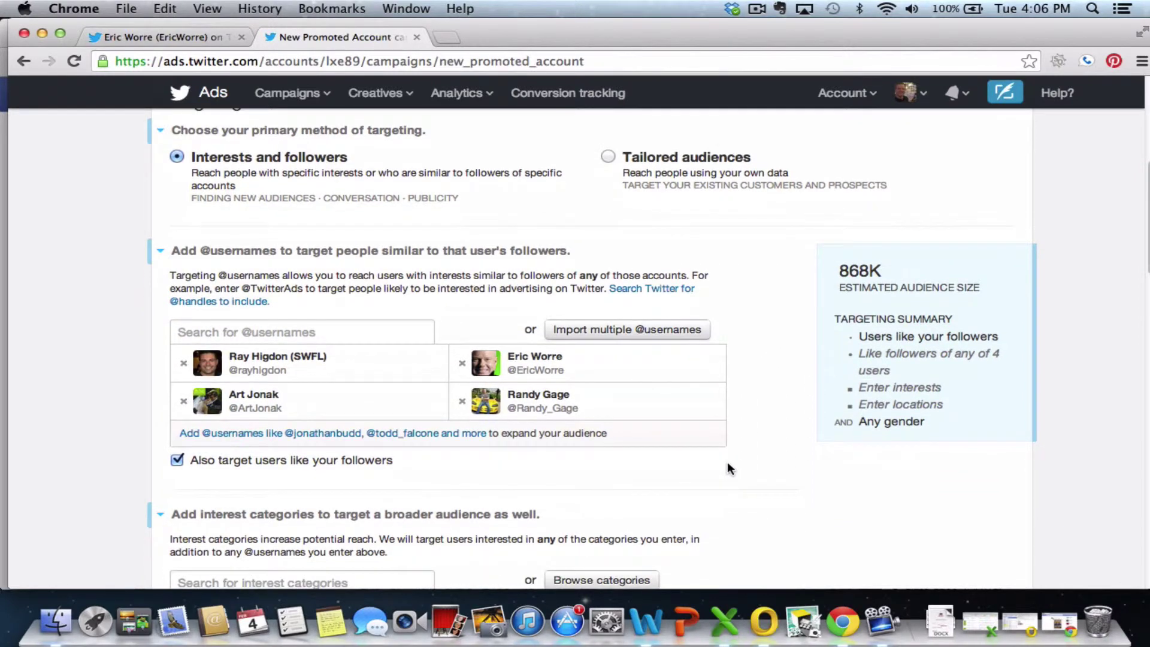
pyautogui.scroll(-3, 727, 462)
pyautogui.click(305, 510)
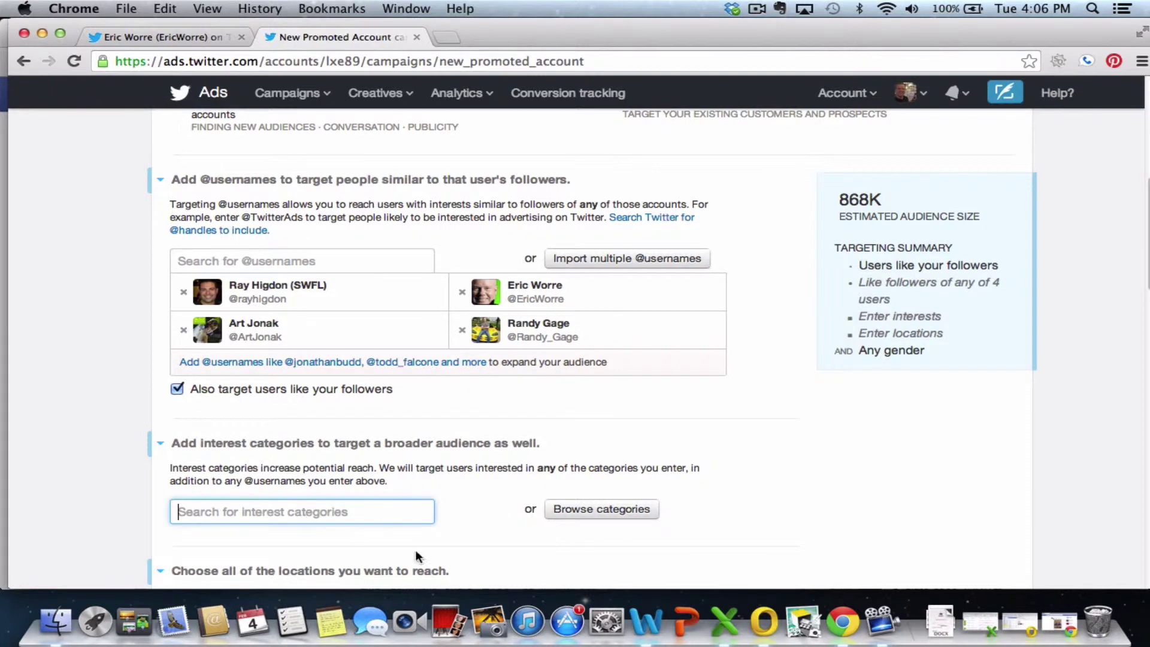
pyautogui.write('Golf')
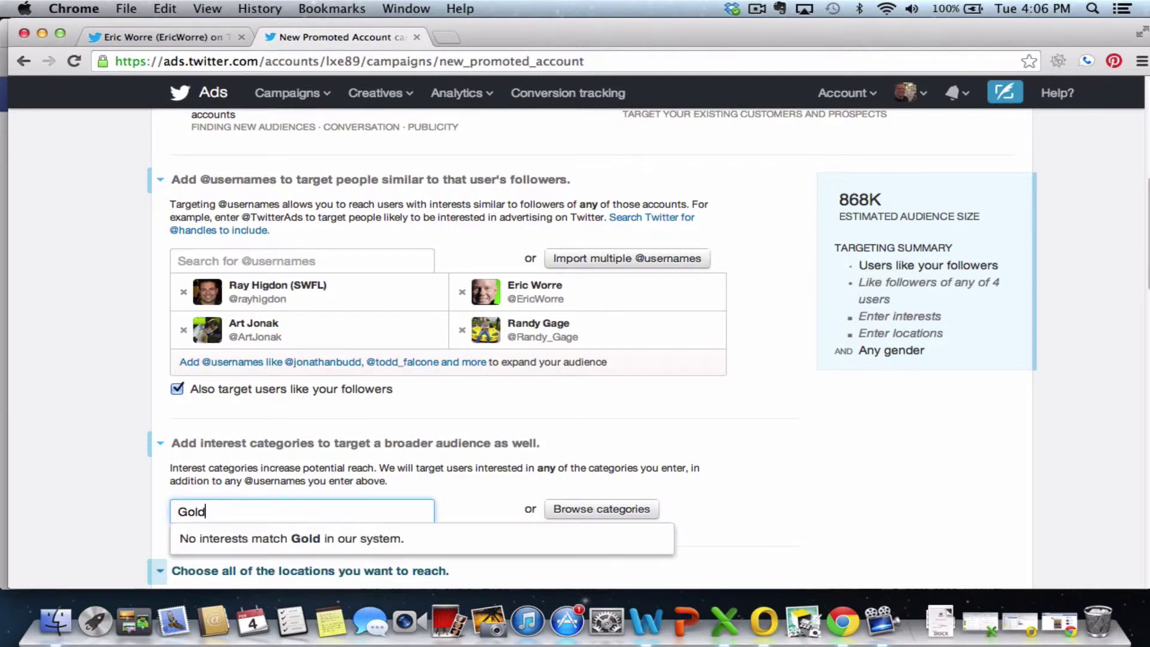
pyautogui.press('Return')
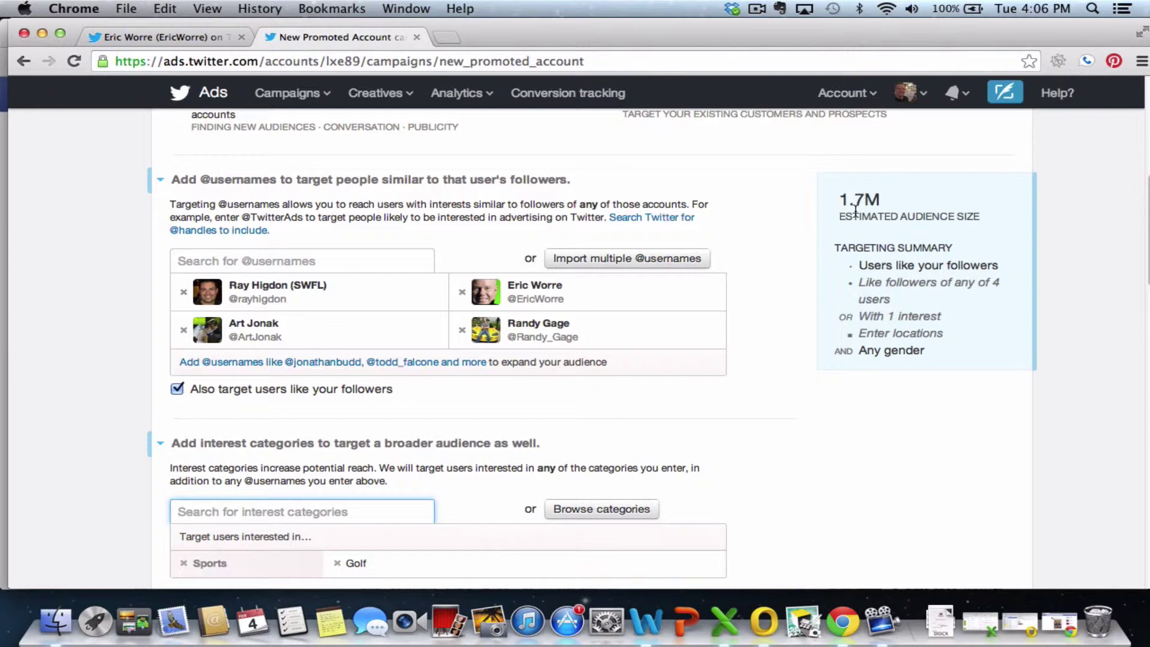
pyautogui.scroll(-2, 458, 500)
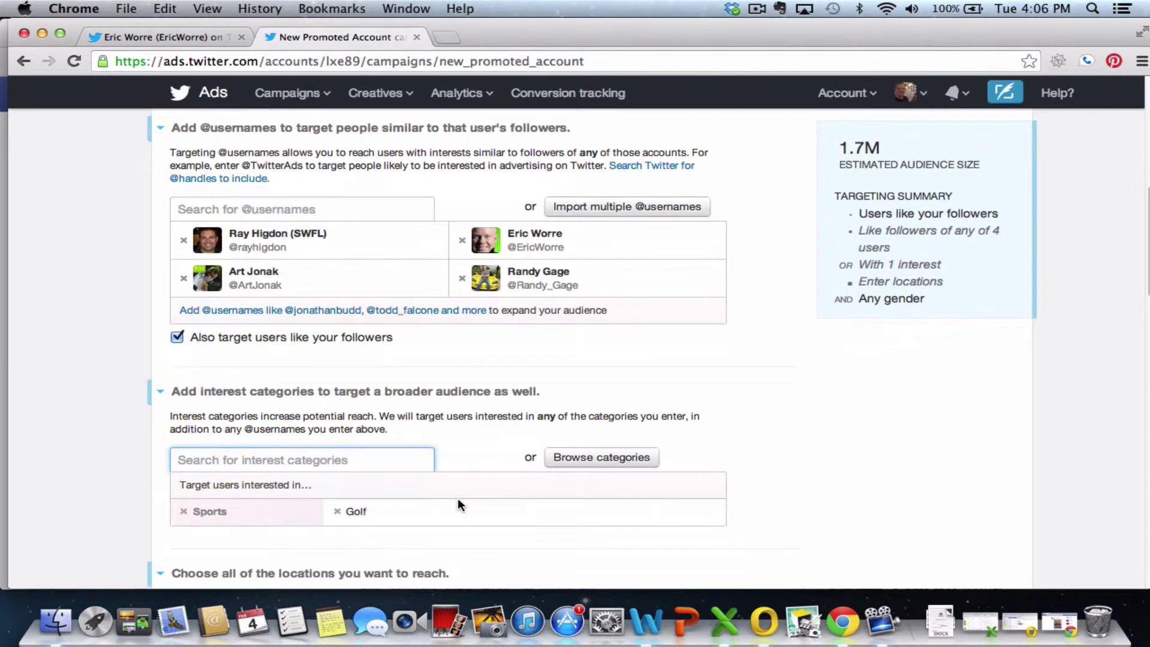
pyautogui.write('football')
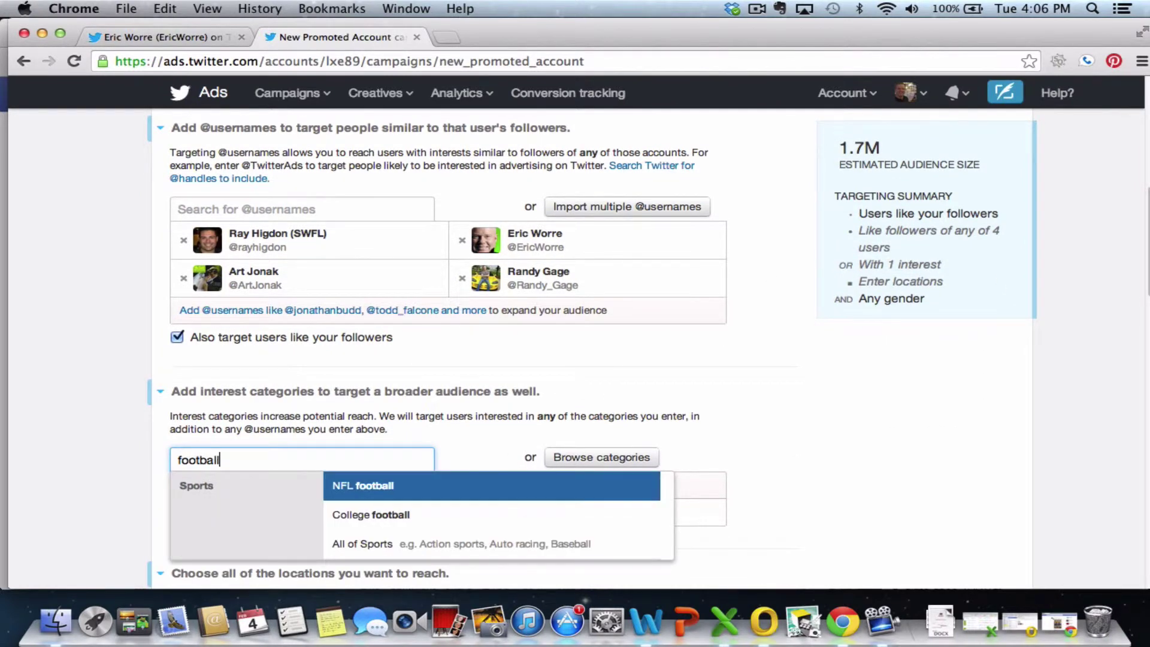
pyautogui.press('Return')
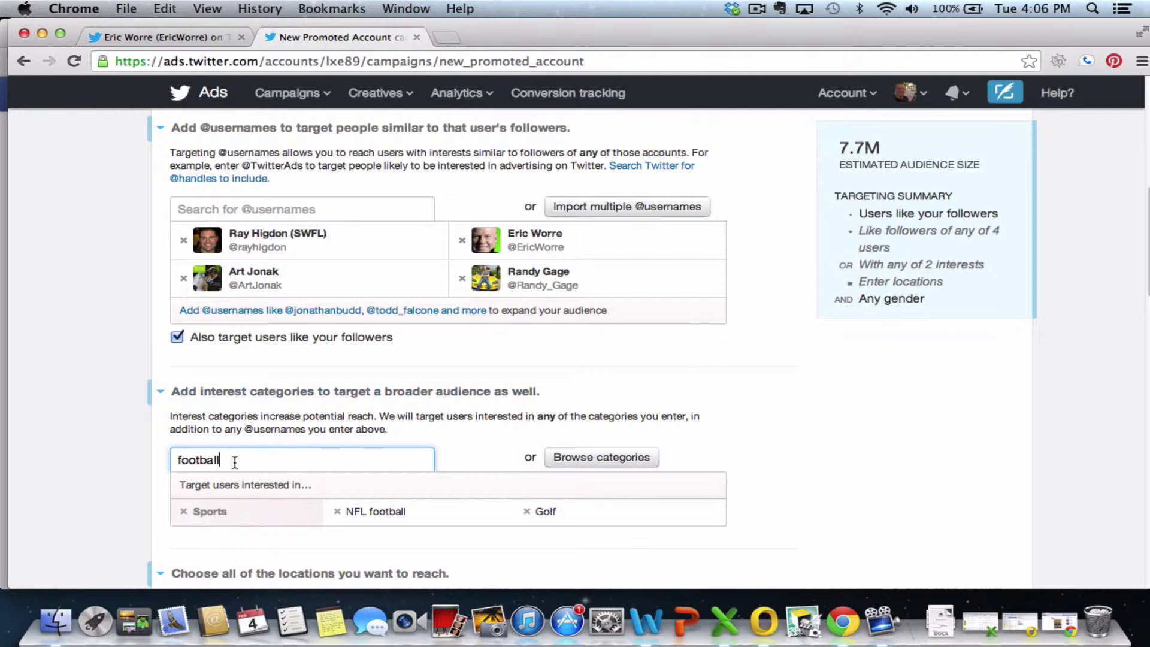
# - Remove the NFL football and Golf interests from the targeting and clear the leftover interest search text
pyautogui.click(335, 512)
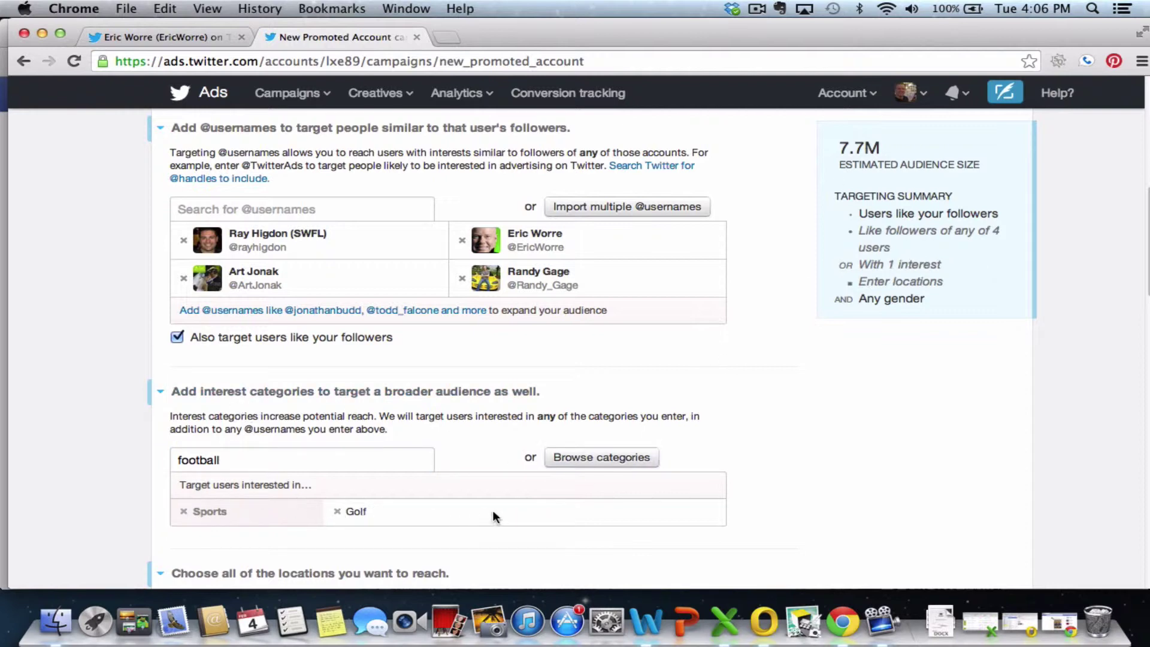
pyautogui.click(335, 513)
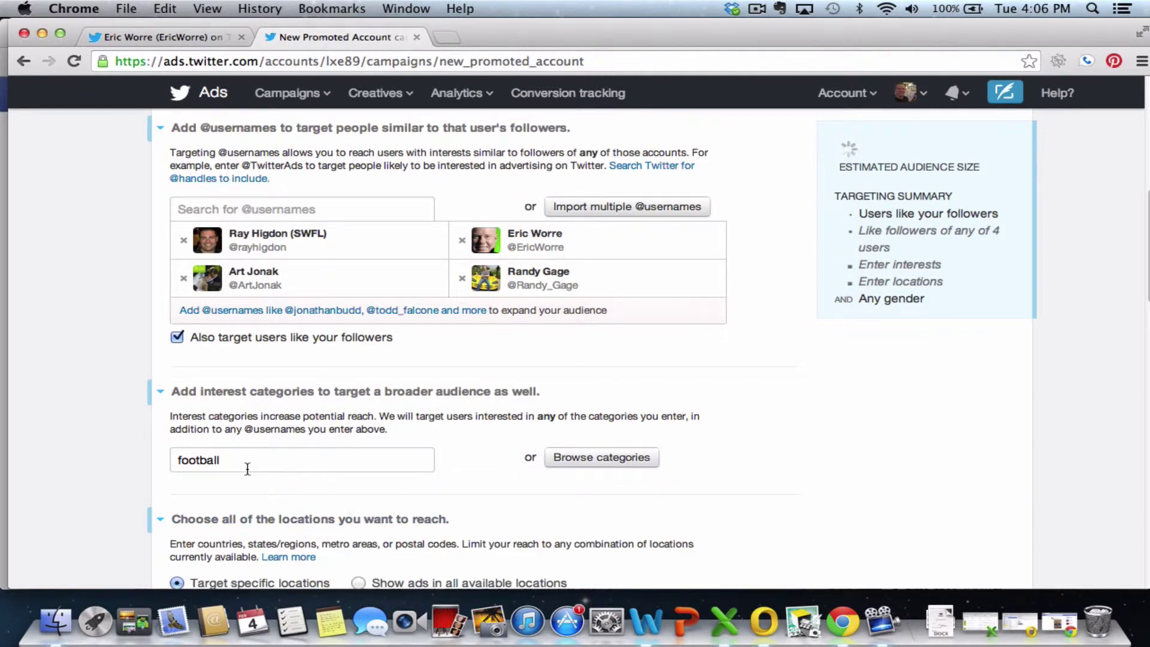
pyautogui.moveTo(239, 462); pyautogui.dragTo(161, 458)
pyautogui.press('BackSpace')
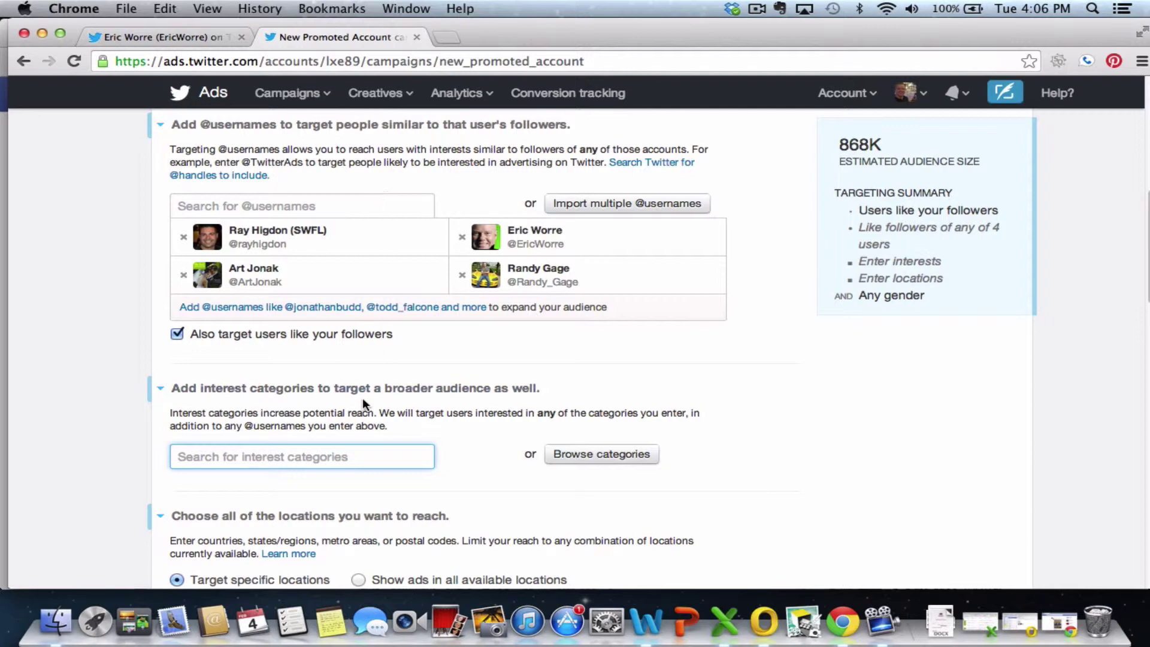
# - Add the Marketing interest category under Business to the campaign's targeting
pyautogui.write('marketing')
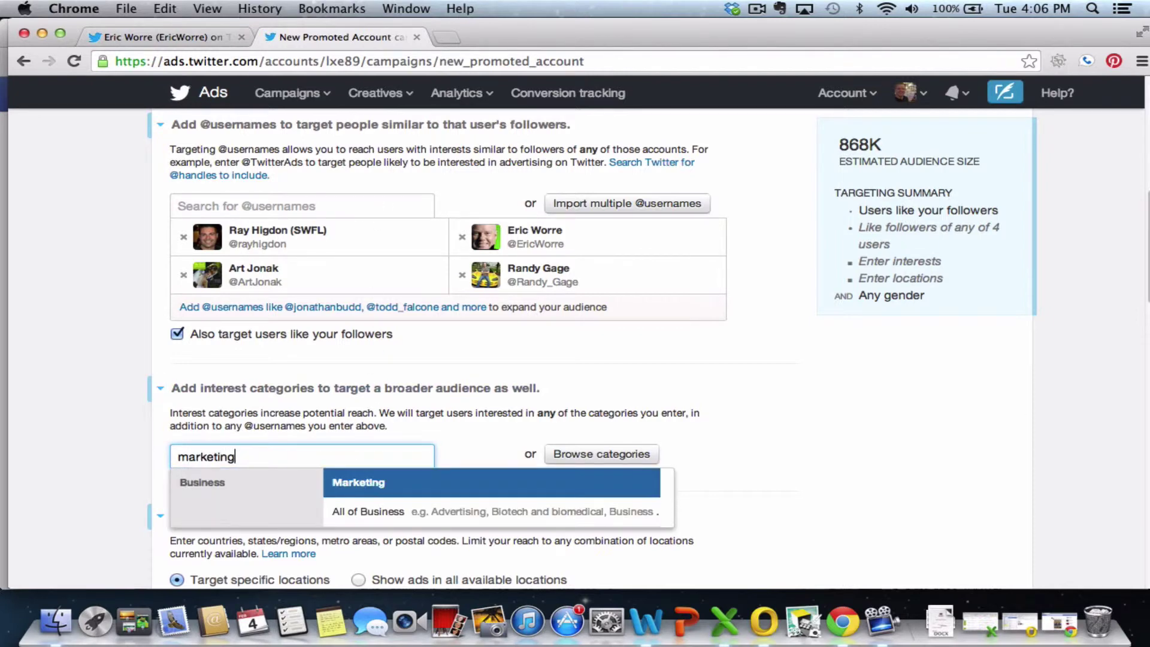
pyautogui.press('Return')
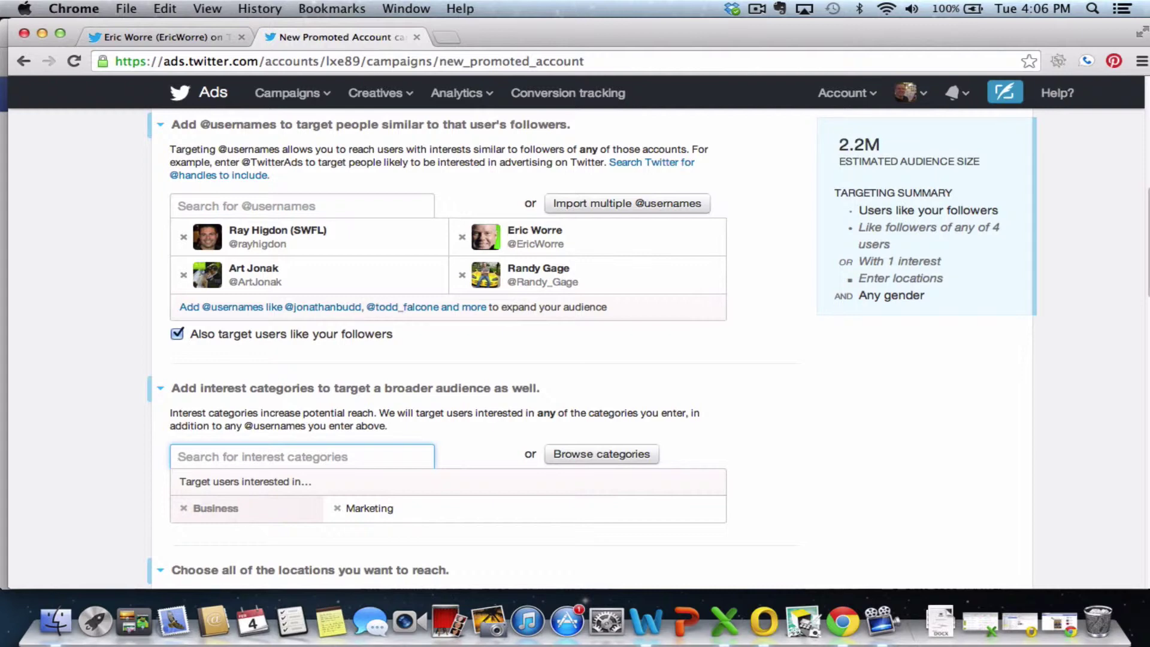
# - Search the interest categories for home based business and clear the search text
pyautogui.write('home based')
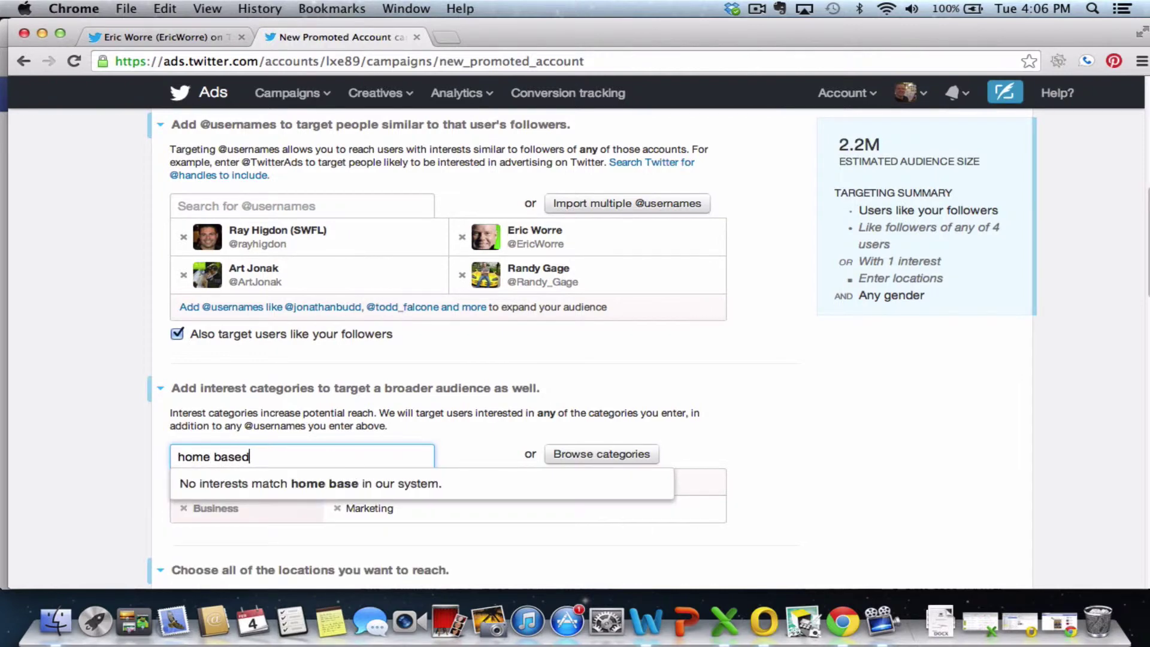
pyautogui.write(' busines')
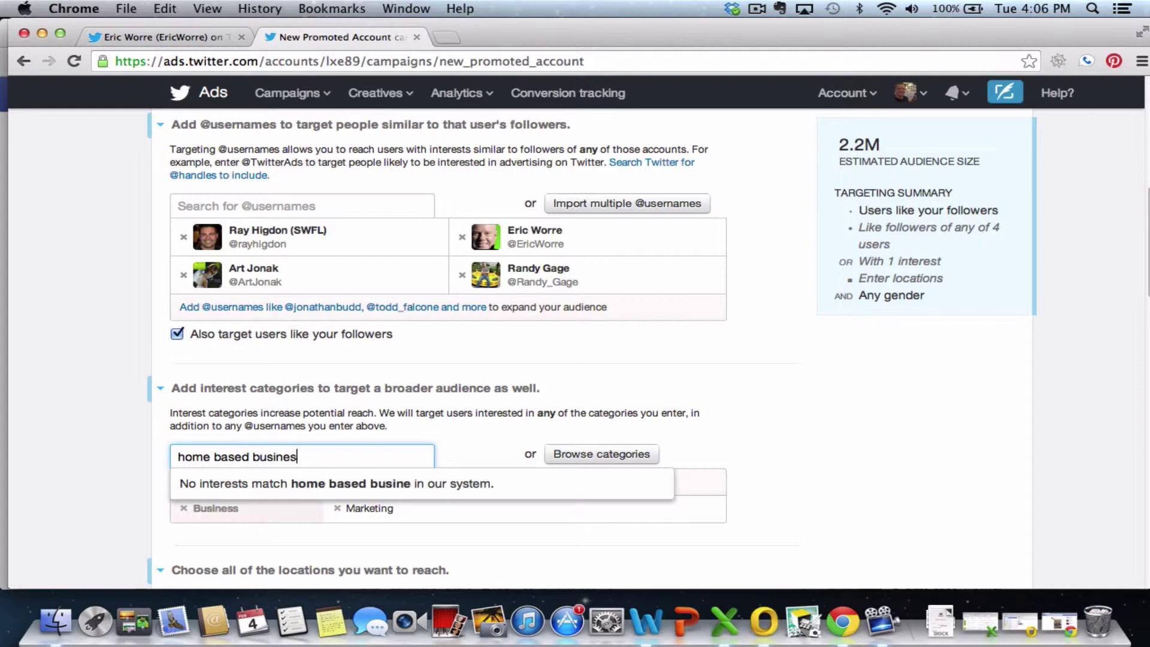
pyautogui.write('s')
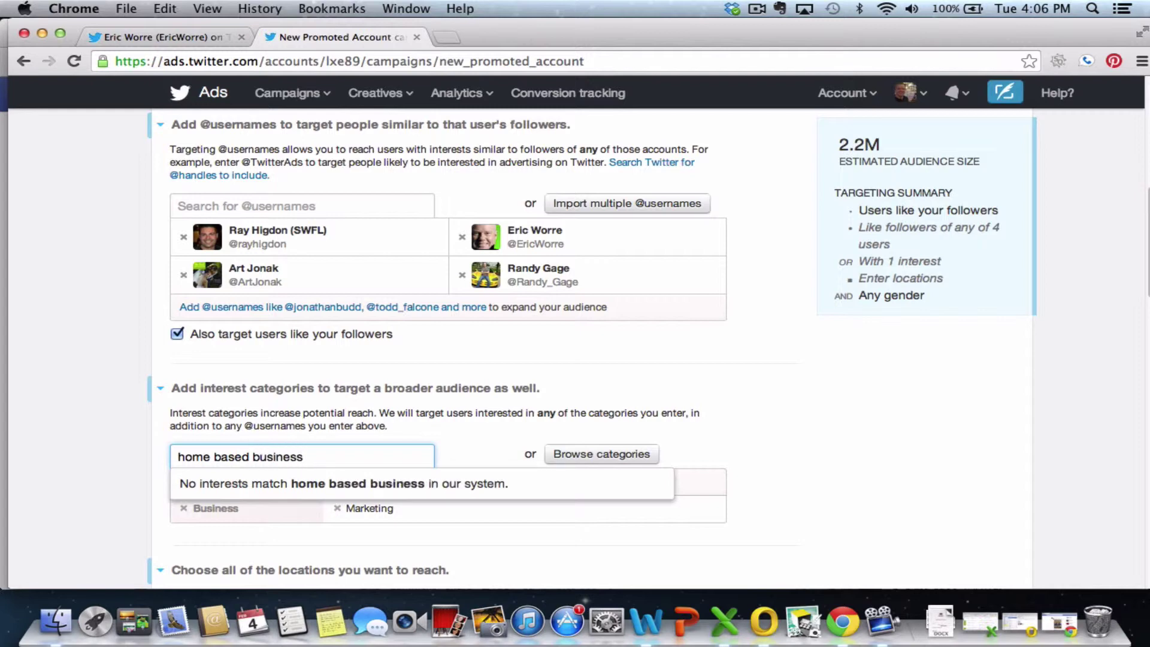
pyautogui.press('BackSpace')
pyautogui.press('BackSpace')
pyautogui.press('BackSpace')
pyautogui.press('BackSpace')
pyautogui.press('BackSpace')
pyautogui.press('BackSpace')
pyautogui.press('BackSpace')
pyautogui.press('BackSpace')
pyautogui.press('BackSpace')
pyautogui.press('BackSpace')
pyautogui.press('BackSpace')
pyautogui.press('BackSpace')
pyautogui.press('BackSpace')
pyautogui.press('BackSpace')
pyautogui.press('BackSpace')
pyautogui.press('BackSpace')
pyautogui.press('BackSpace')
pyautogui.press('BackSpace')
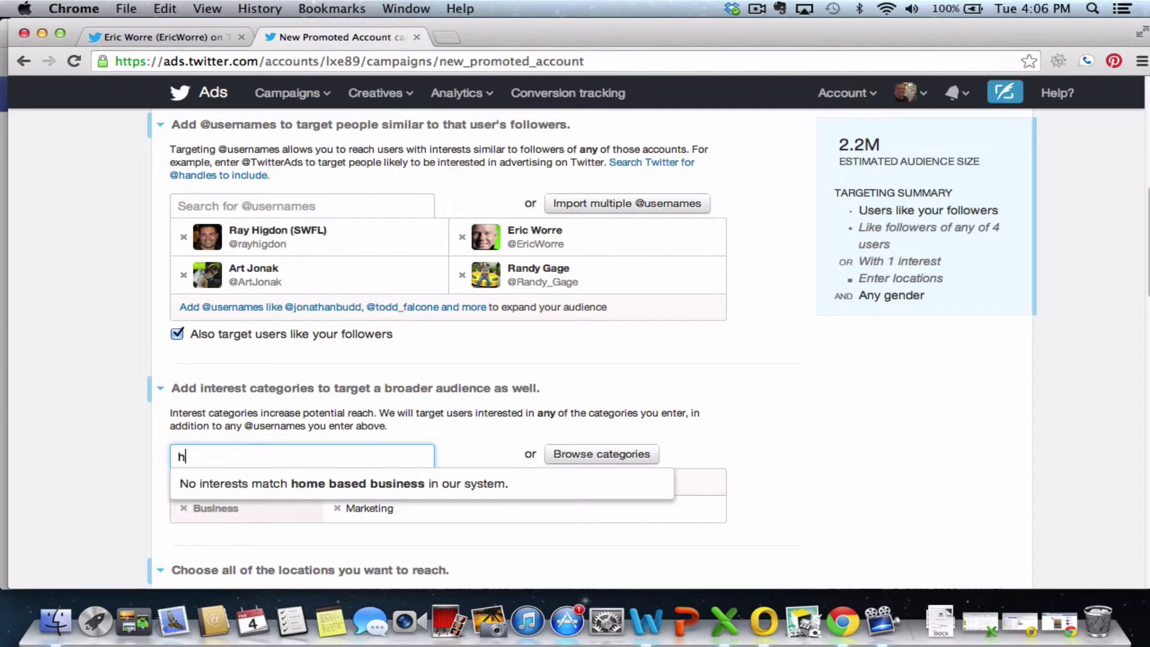
# - Search the interest categories for networking and clear the search text
pyautogui.write('networking')
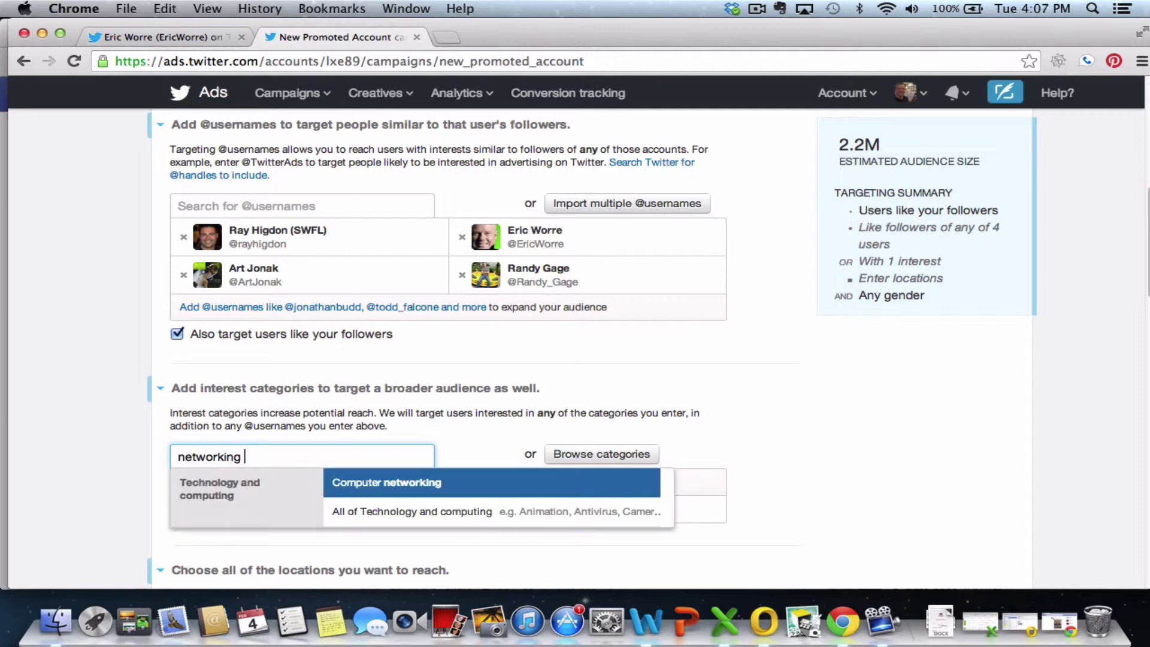
pyautogui.press('BackSpace')
pyautogui.press('BackSpace')
pyautogui.press('BackSpace')
pyautogui.press('BackSpace')
pyautogui.press('BackSpace')
pyautogui.press('BackSpace')
pyautogui.press('BackSpace')
pyautogui.press('BackSpace')
pyautogui.press('BackSpace')
pyautogui.press('BackSpace')
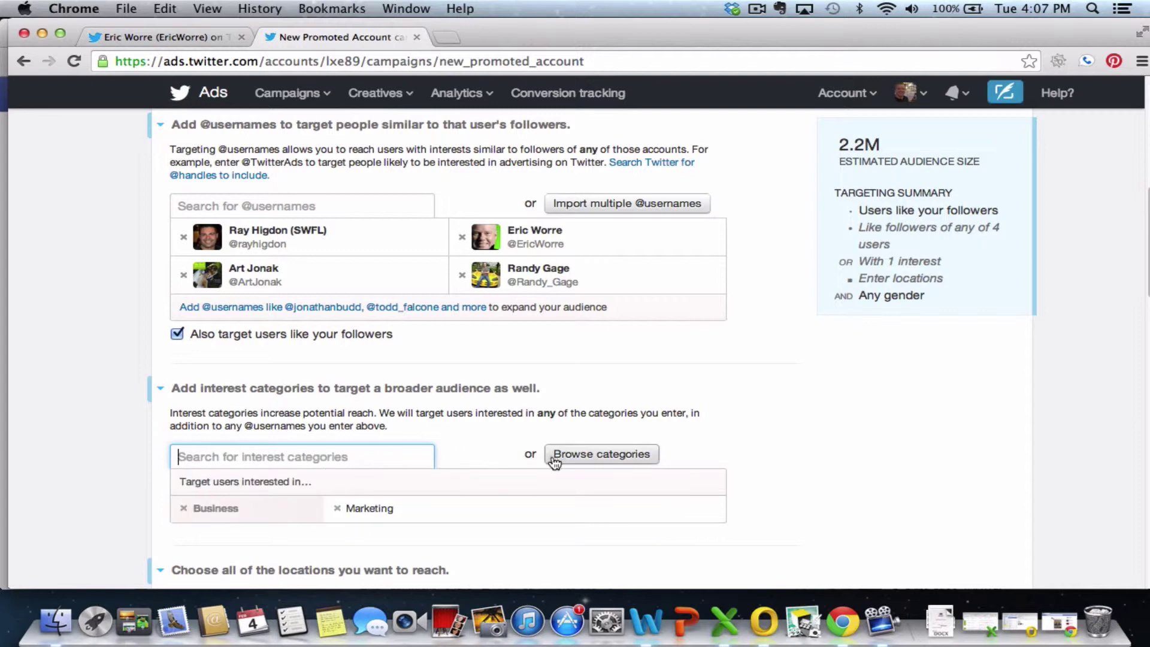
# - Remove the Marketing interest from the campaign's targeting and dismiss the desktop notification
pyautogui.click(342, 511)
pyautogui.scroll(-2, 367, 472)
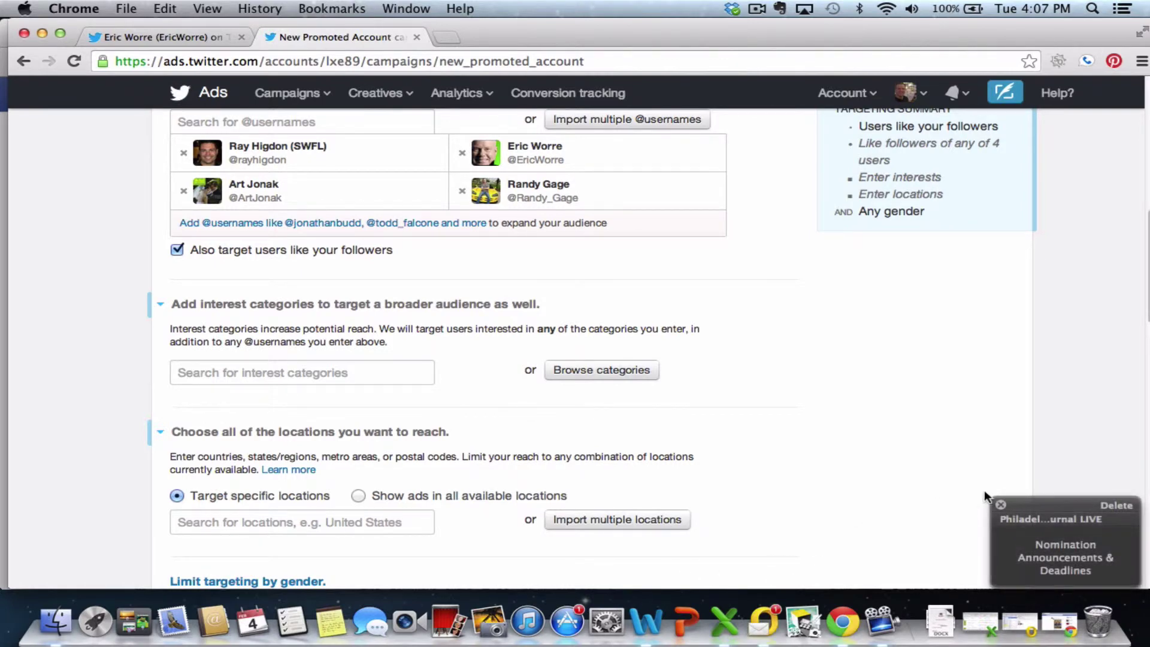
pyautogui.click(1000, 505)
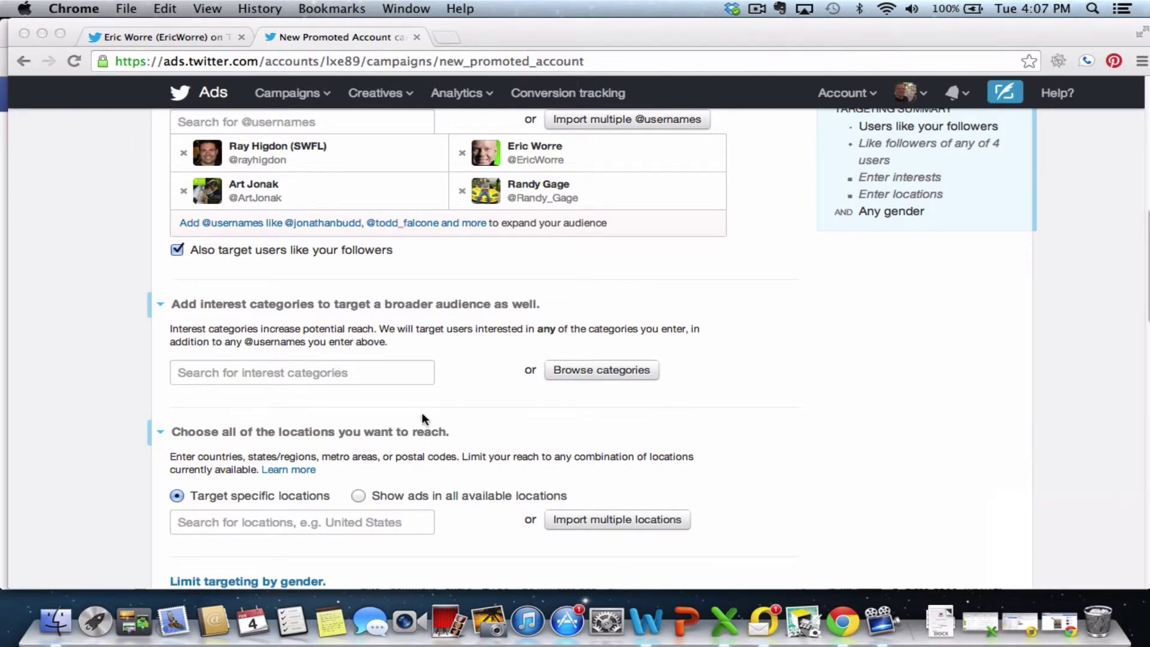
# - Expand the options for limiting targeting by gender and for excluding list audiences
pyautogui.scroll(-1, 422, 417)
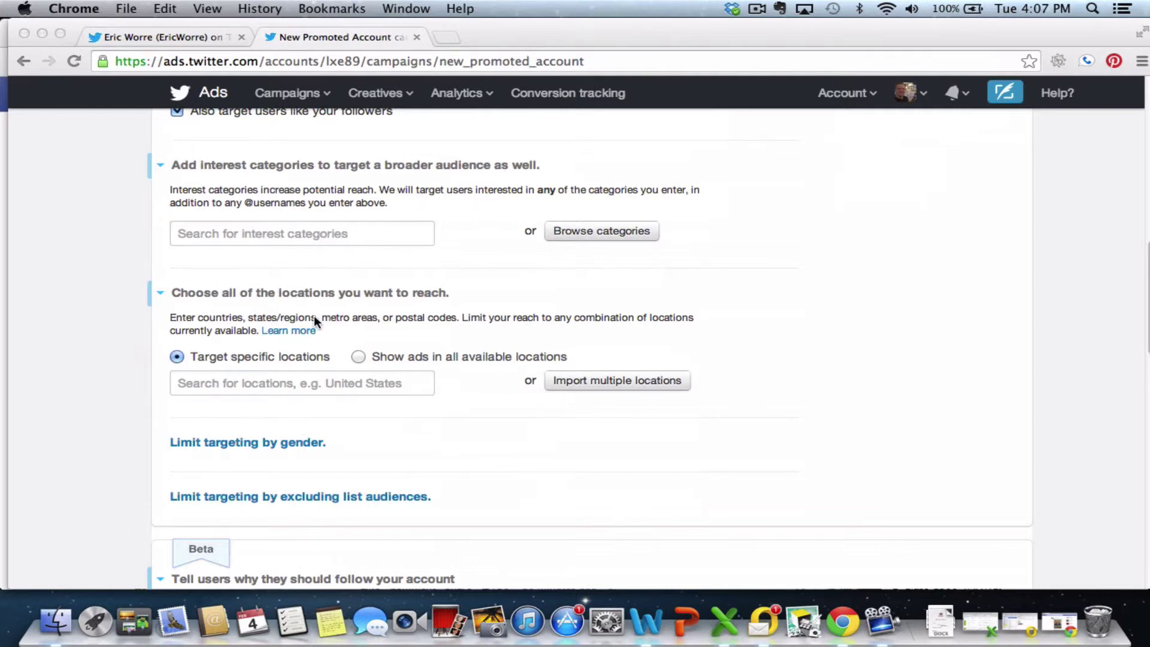
pyautogui.click(275, 446)
pyautogui.scroll(-3, 332, 412)
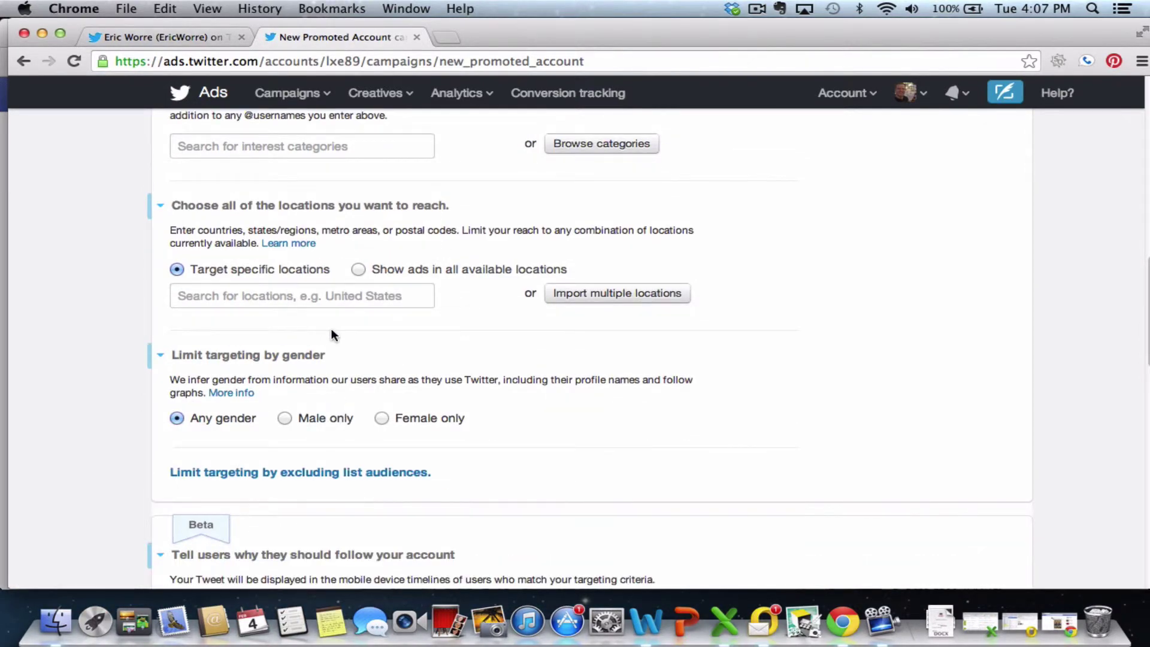
pyautogui.click(395, 473)
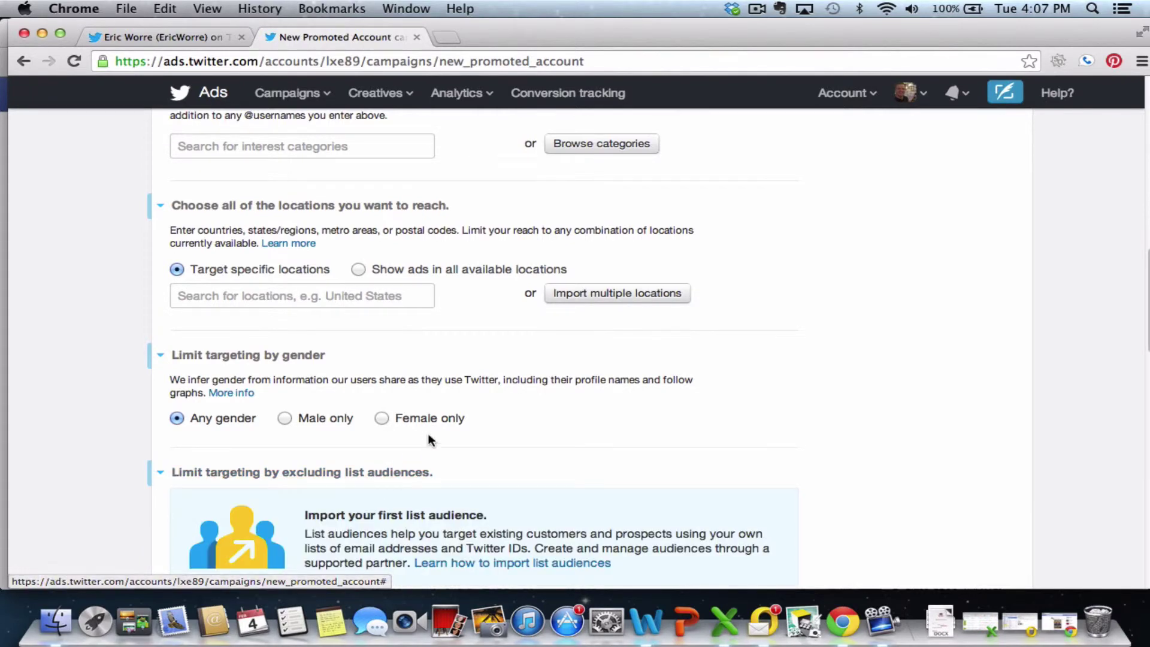
pyautogui.scroll(-3, 456, 436)
pyautogui.scroll(1, 494, 437)
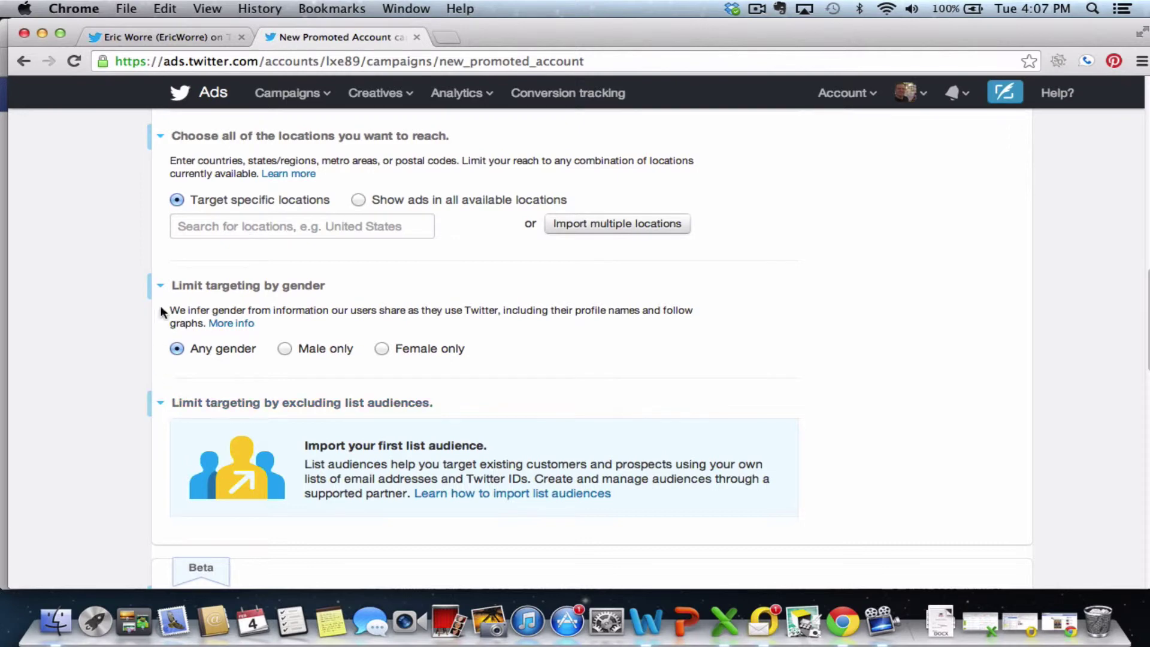
# - Collapse the explanatory text of the gender targeting and location targeting sections
pyautogui.click(166, 285)
pyautogui.click(165, 285)
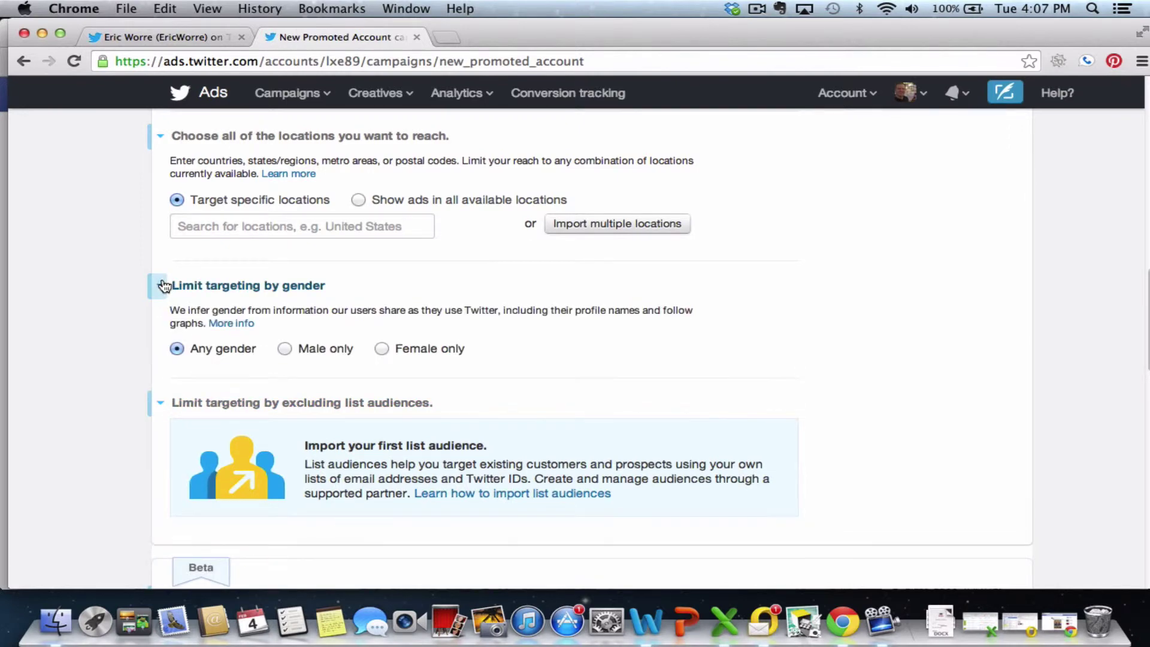
pyautogui.click(165, 285)
pyautogui.scroll(4, 162, 279)
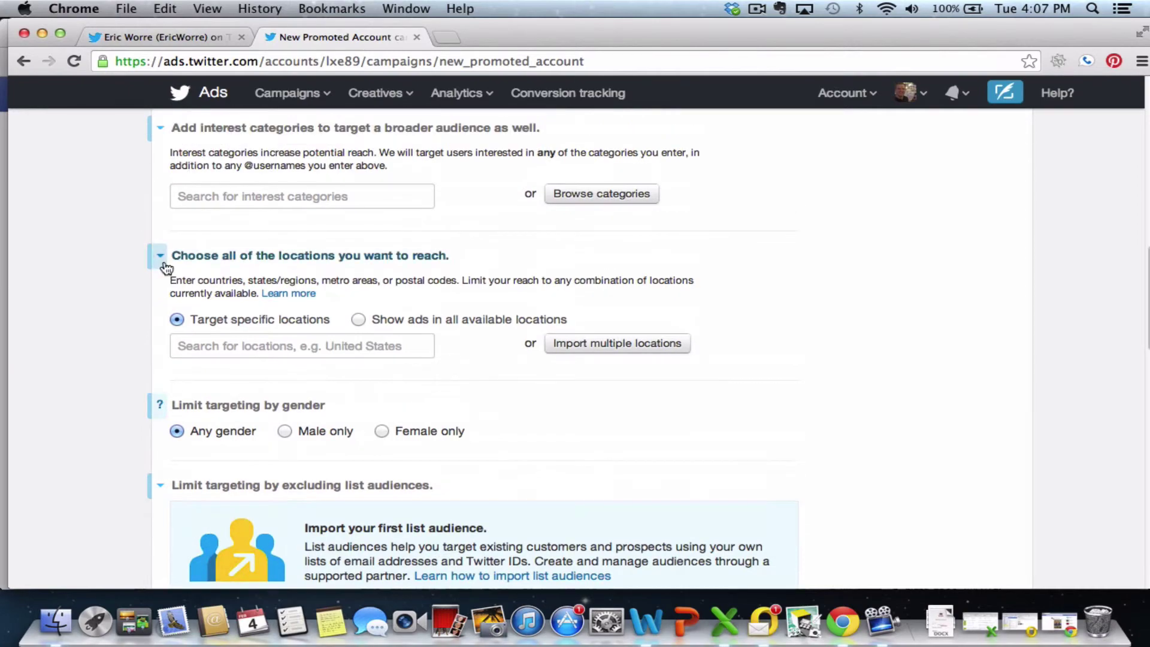
pyautogui.click(166, 267)
pyautogui.scroll(12, 166, 268)
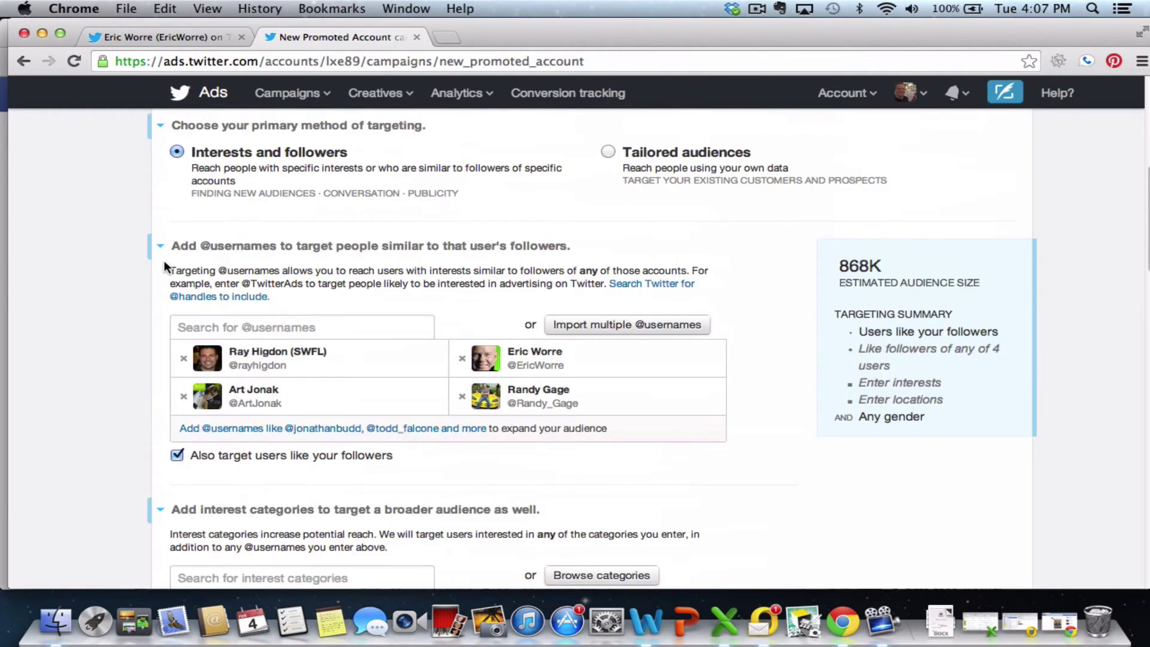
# - Choose the existing tweet beginning "I have Solved the recruiting issue" as the campaign's promoted tweet and review its phone preview
pyautogui.scroll(-20, 214, 318)
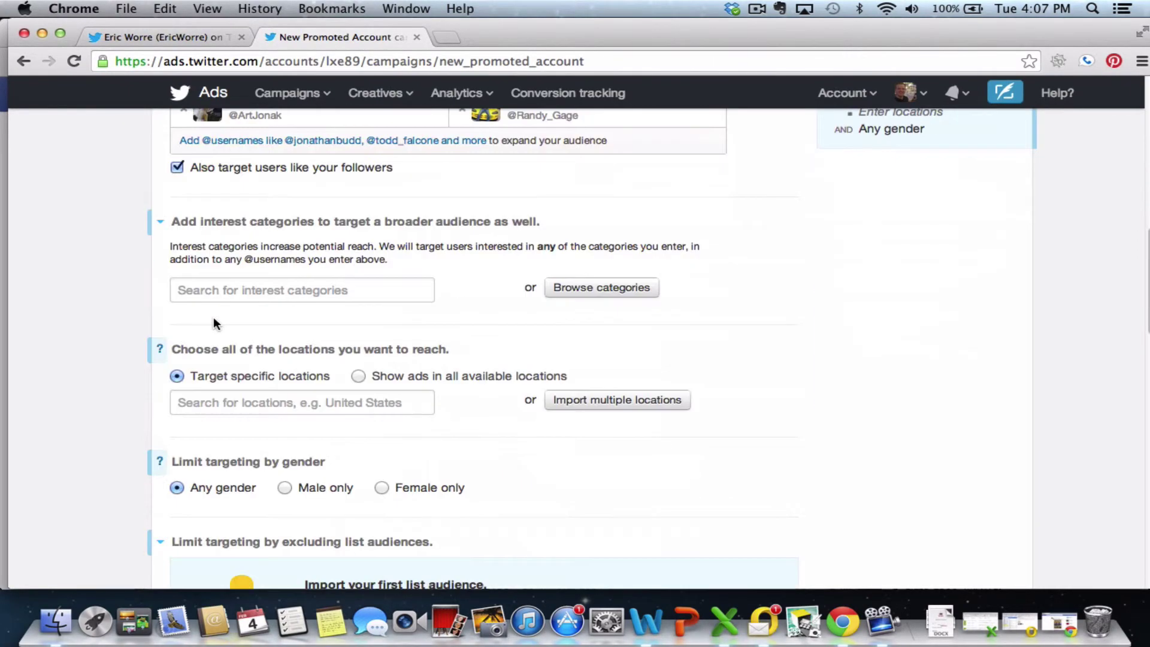
pyautogui.scroll(-3, 154, 331)
pyautogui.scroll(-3, 154, 329)
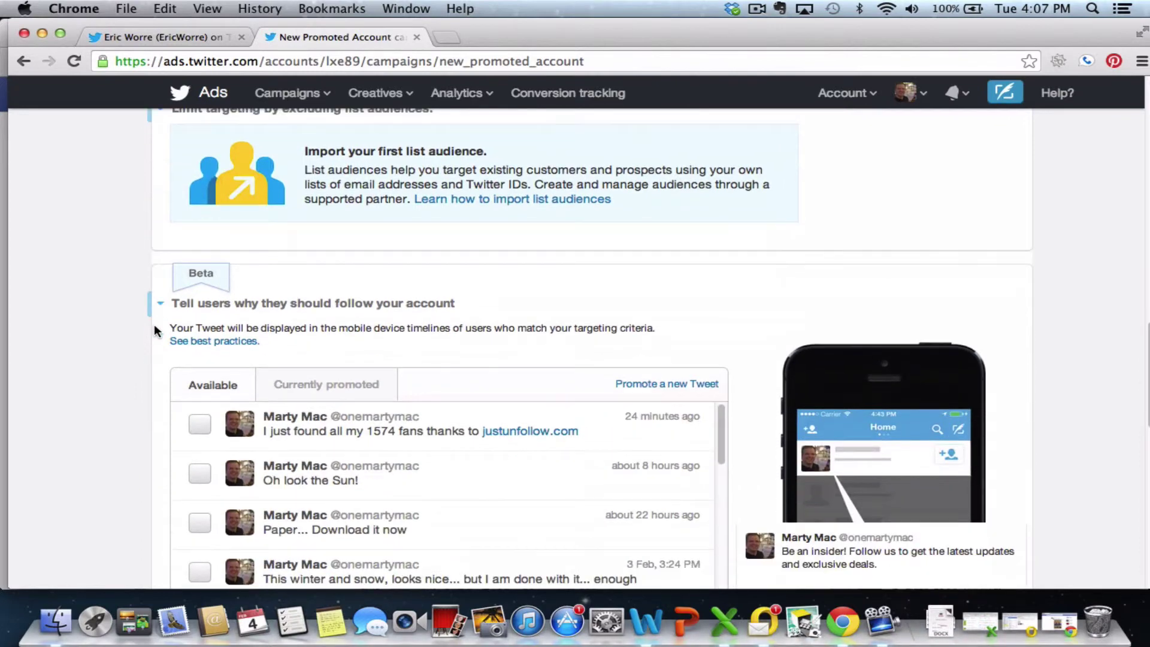
pyautogui.scroll(-1, 334, 478)
pyautogui.scroll(-5, 333, 478)
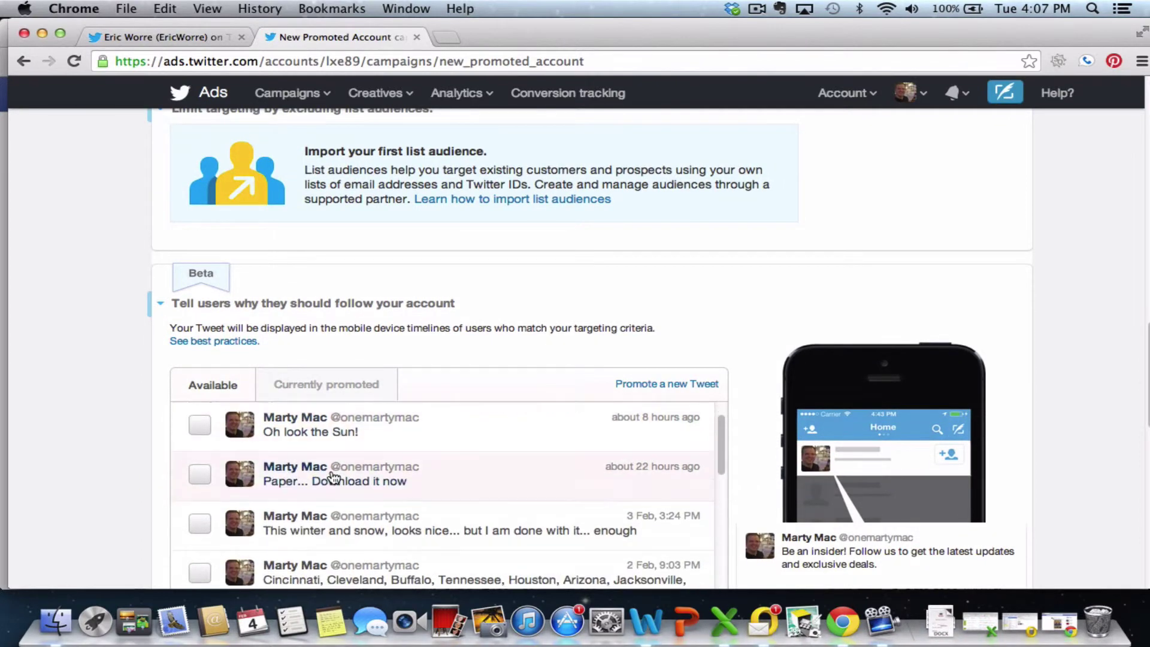
pyautogui.scroll(-2, 333, 477)
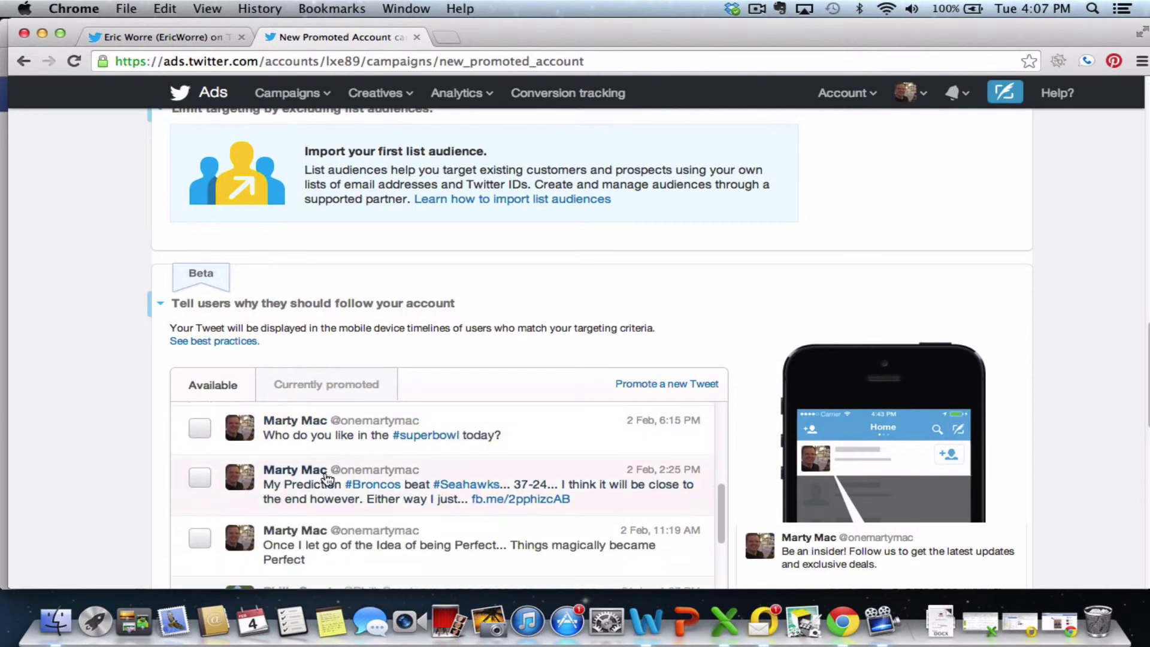
pyautogui.scroll(-4, 136, 449)
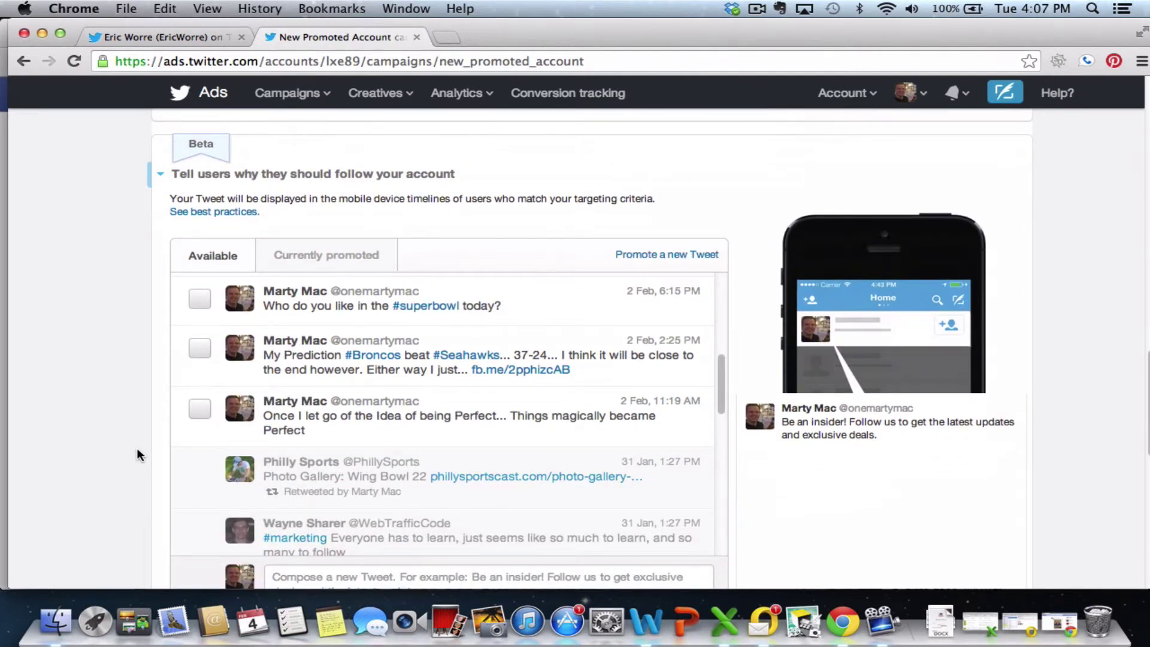
pyautogui.scroll(-5, 137, 447)
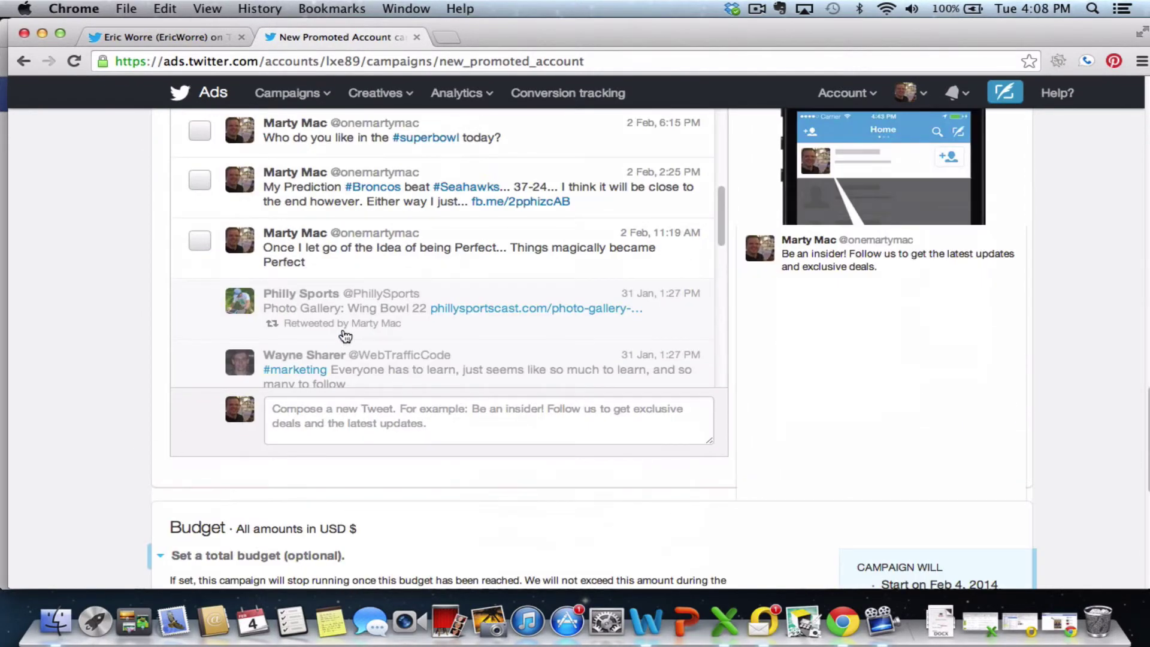
pyautogui.scroll(-6, 342, 290)
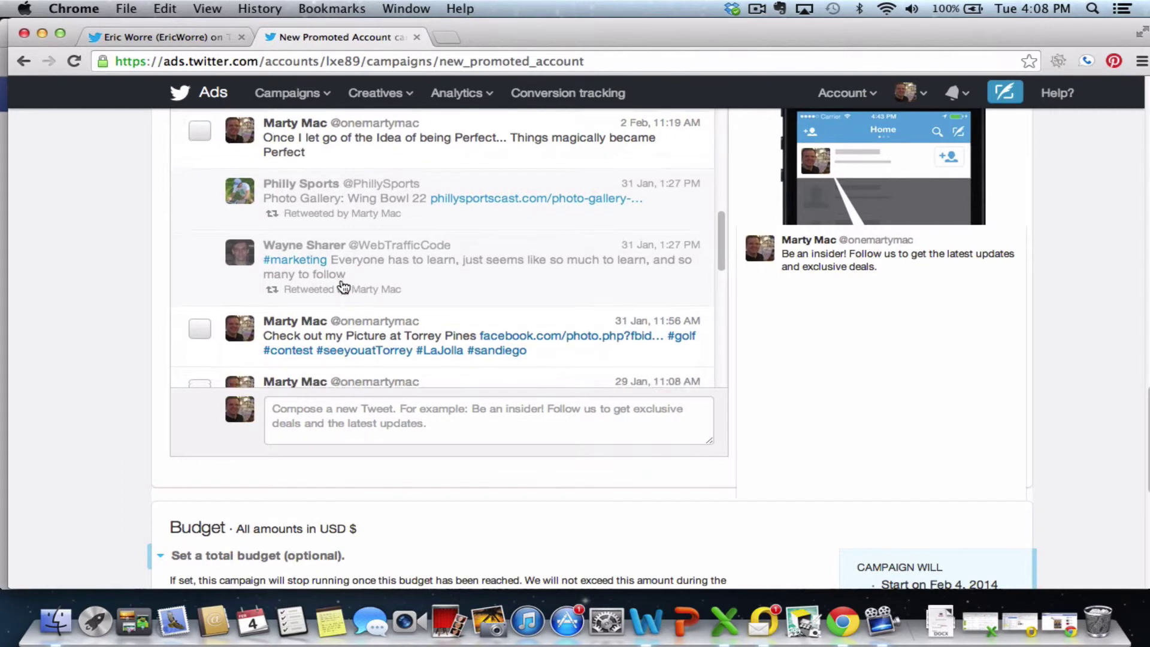
pyautogui.scroll(-8, 342, 287)
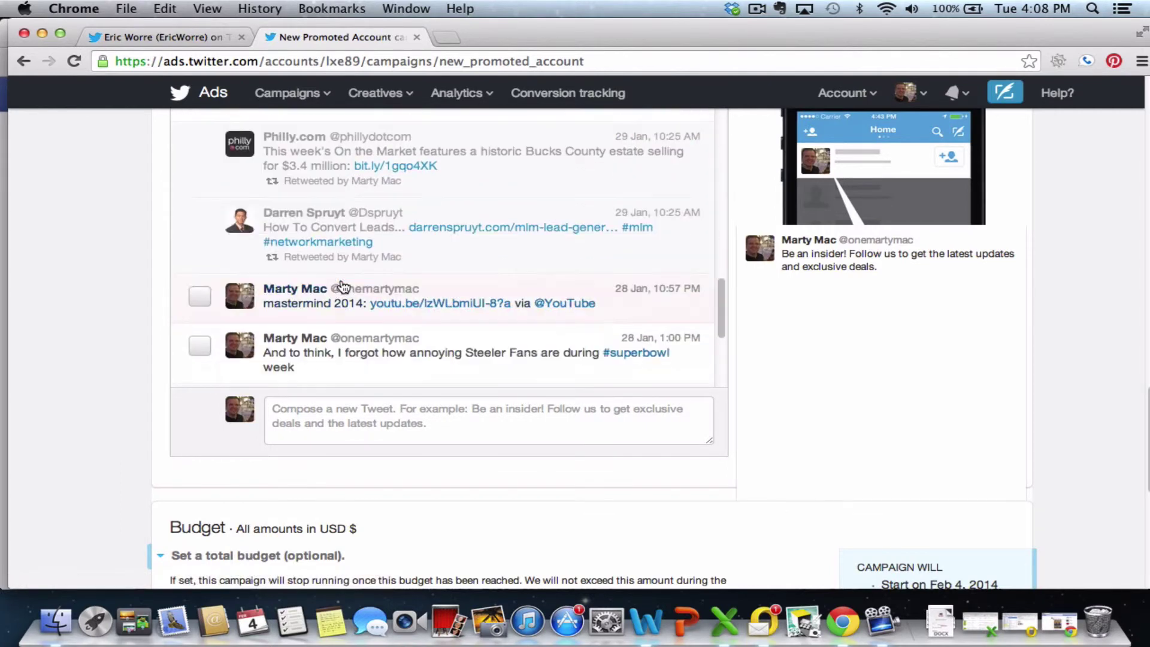
pyautogui.scroll(-10, 343, 286)
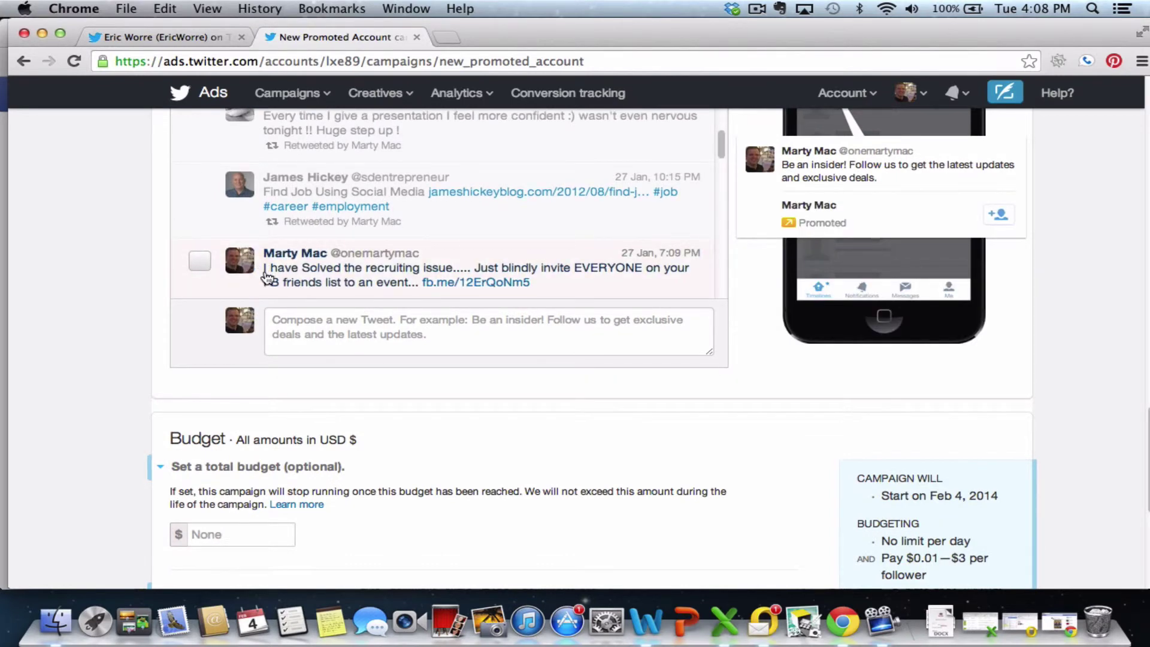
pyautogui.click(193, 268)
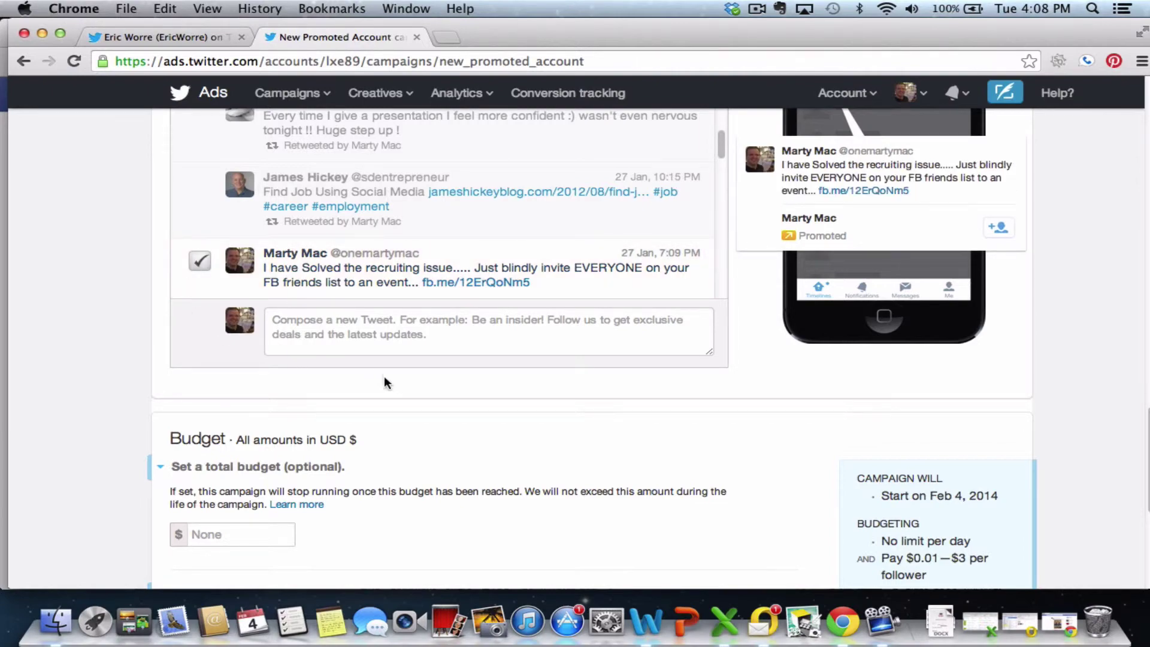
pyautogui.scroll(10, 386, 380)
pyautogui.scroll(5, 392, 386)
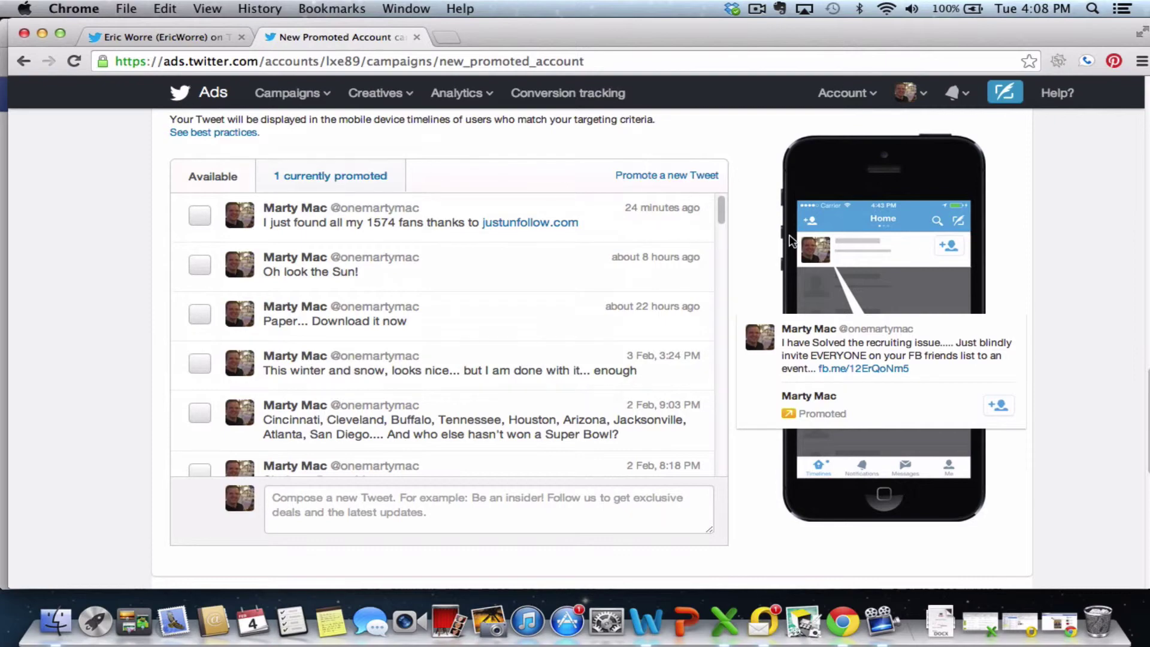
pyautogui.scroll(3, 789, 243)
pyautogui.scroll(-3, 789, 244)
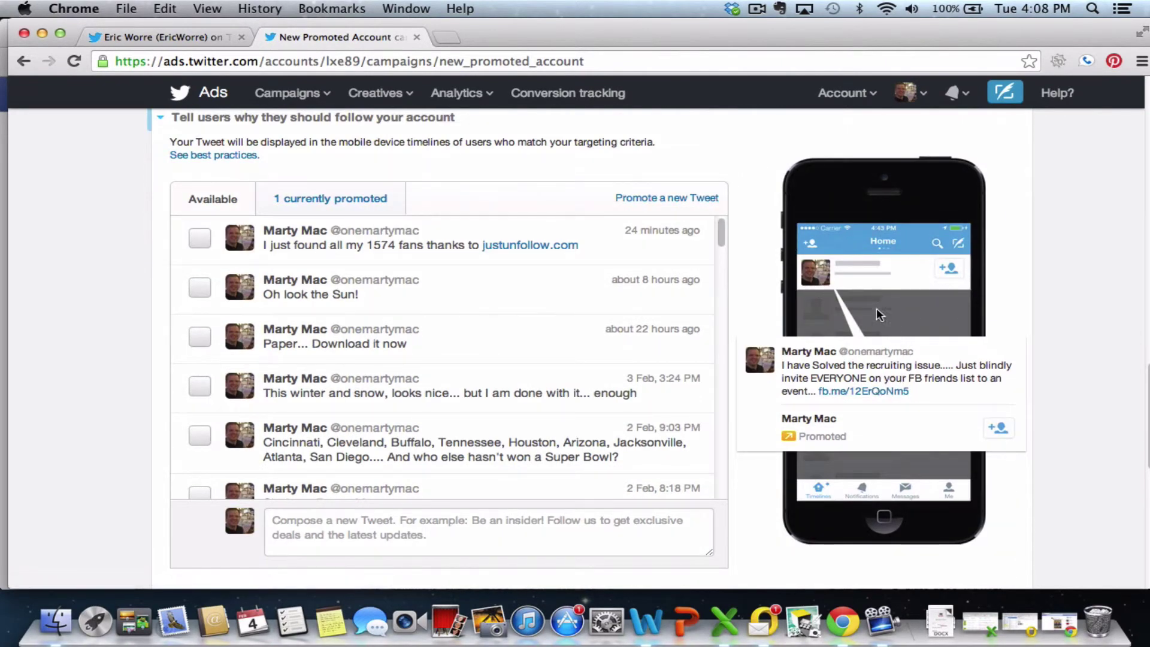
# - Set the campaign's total budget to $25 and its daily maximum to $3
pyautogui.scroll(-6, 809, 325)
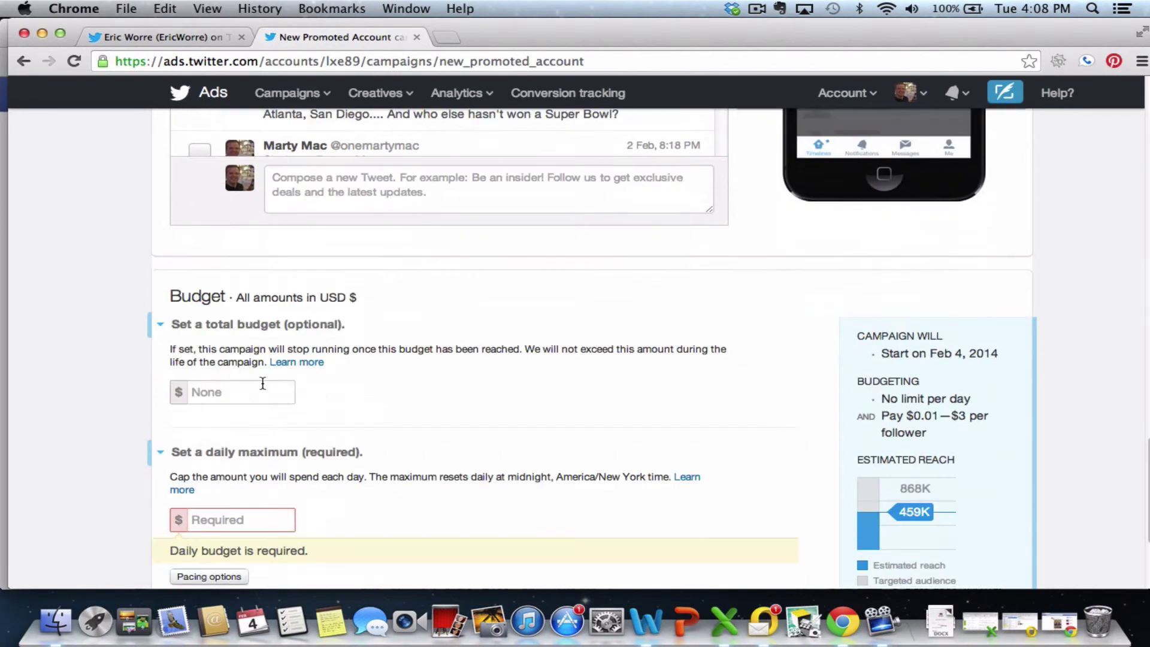
pyautogui.scroll(-4, 262, 384)
pyautogui.scroll(-3, 263, 384)
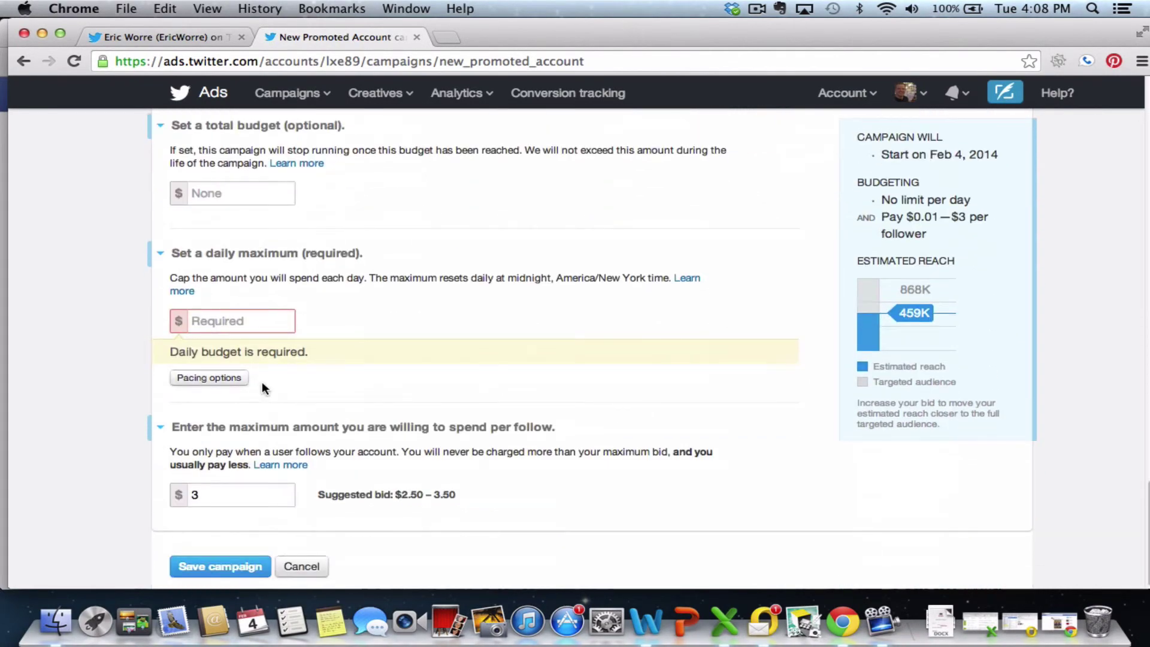
pyautogui.scroll(4, 294, 359)
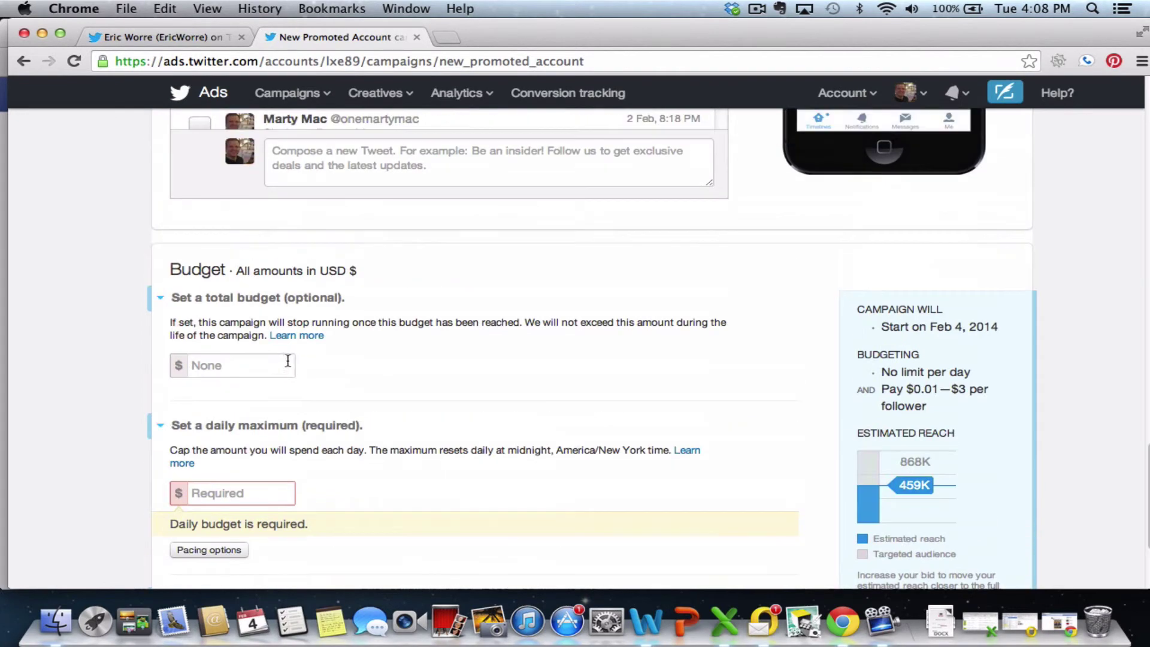
pyautogui.click(219, 362)
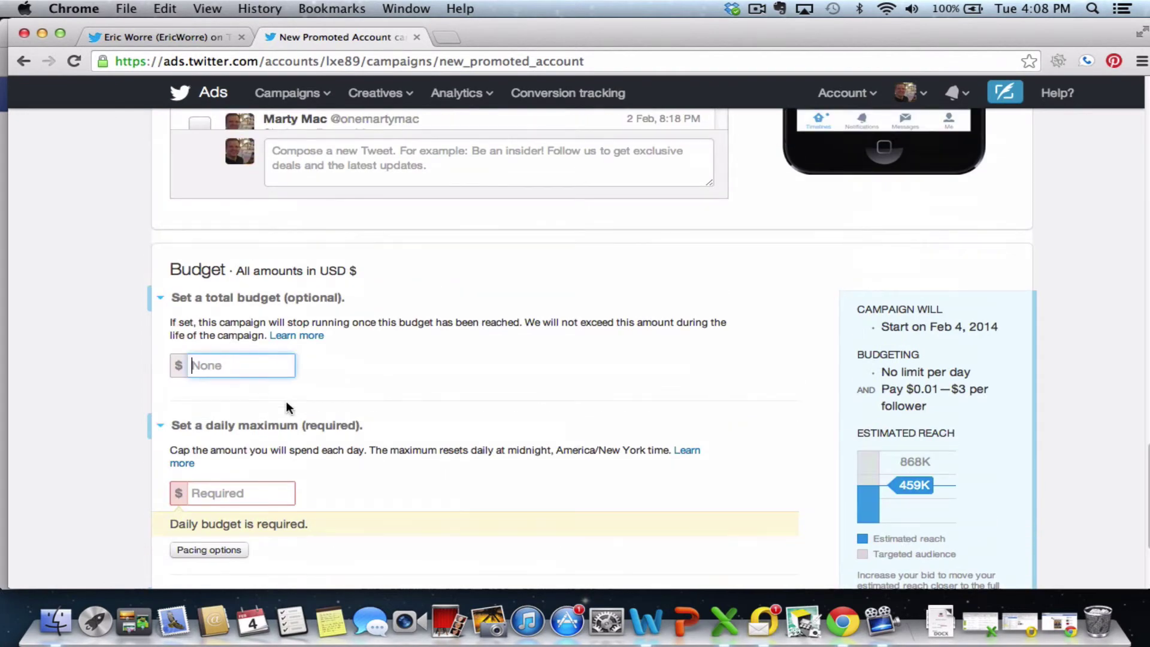
pyautogui.write('25')
pyautogui.click(268, 495)
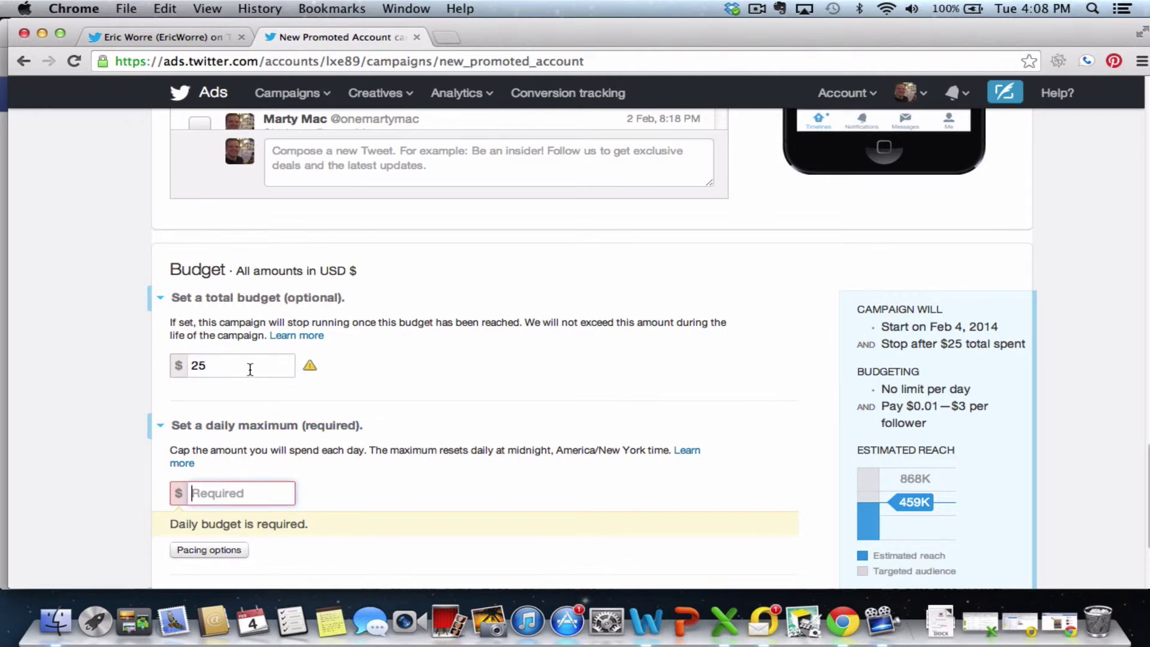
pyautogui.write('3')
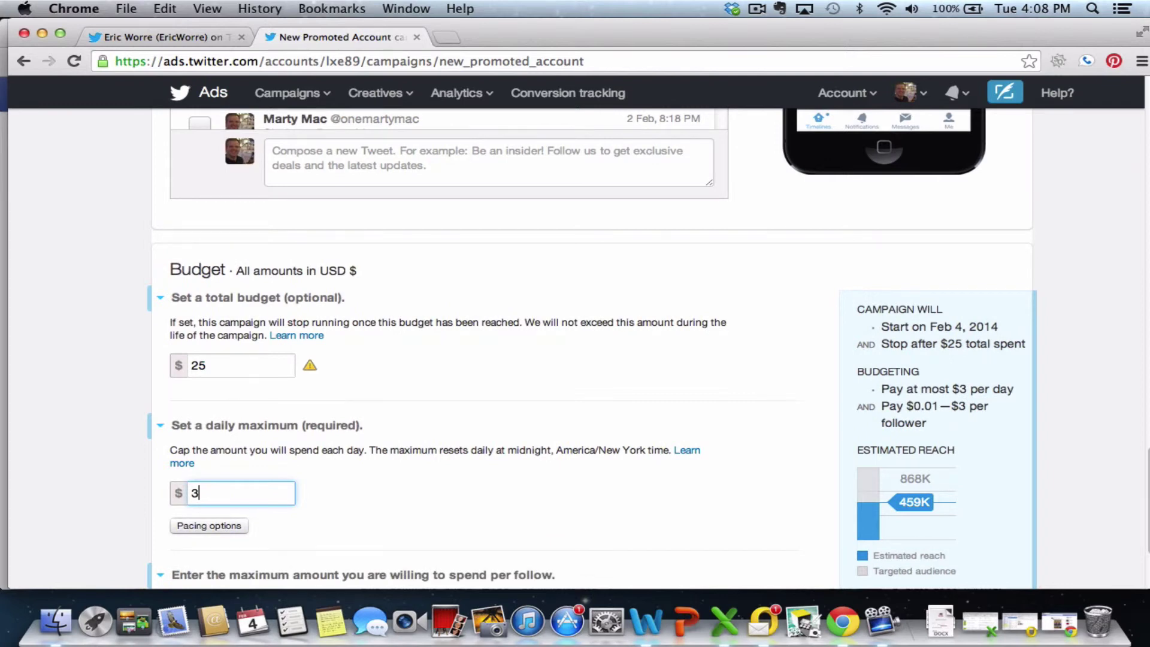
# - Set the maximum amount to spend per follow to $1
pyautogui.scroll(-5, 232, 540)
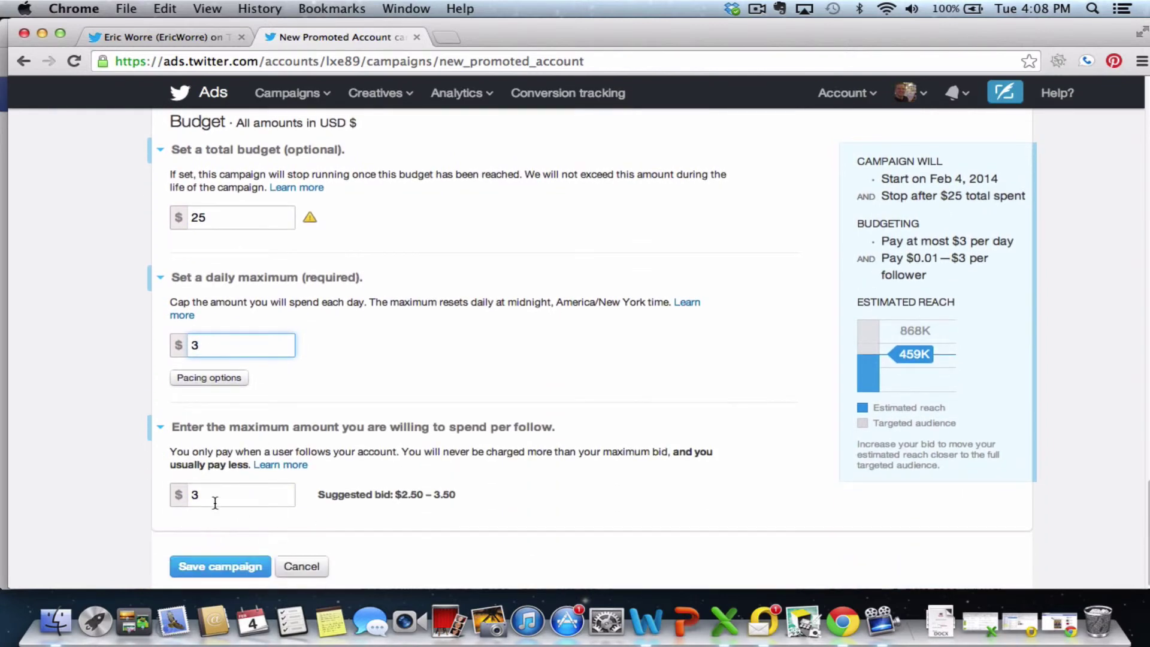
pyautogui.click(215, 502)
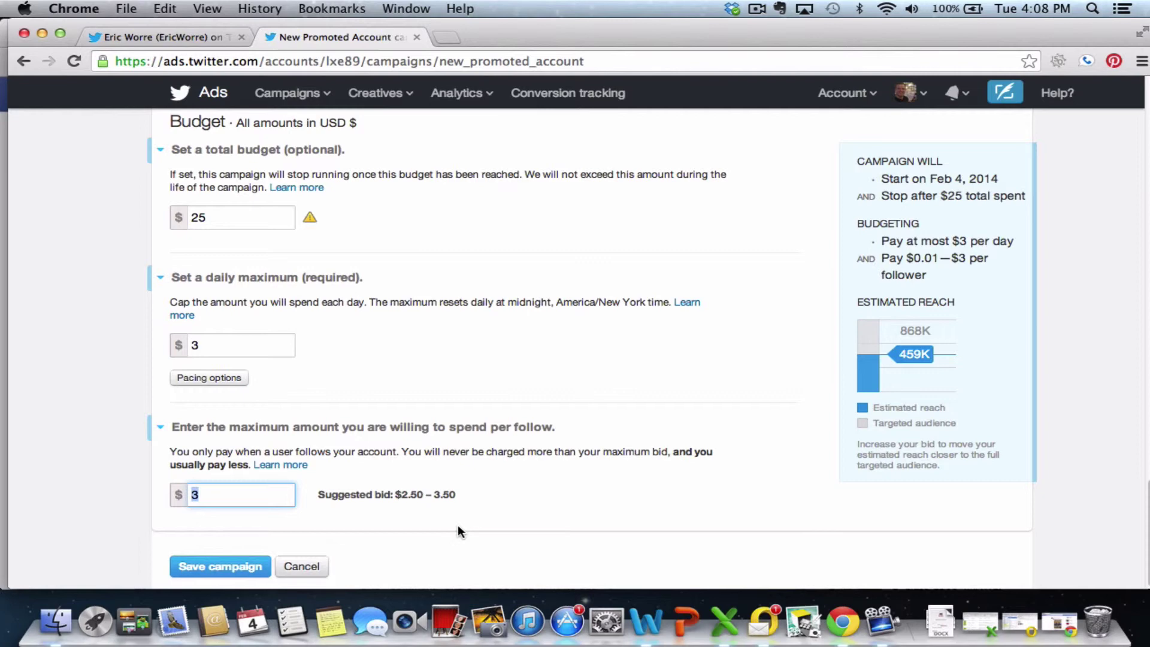
pyautogui.write('1')
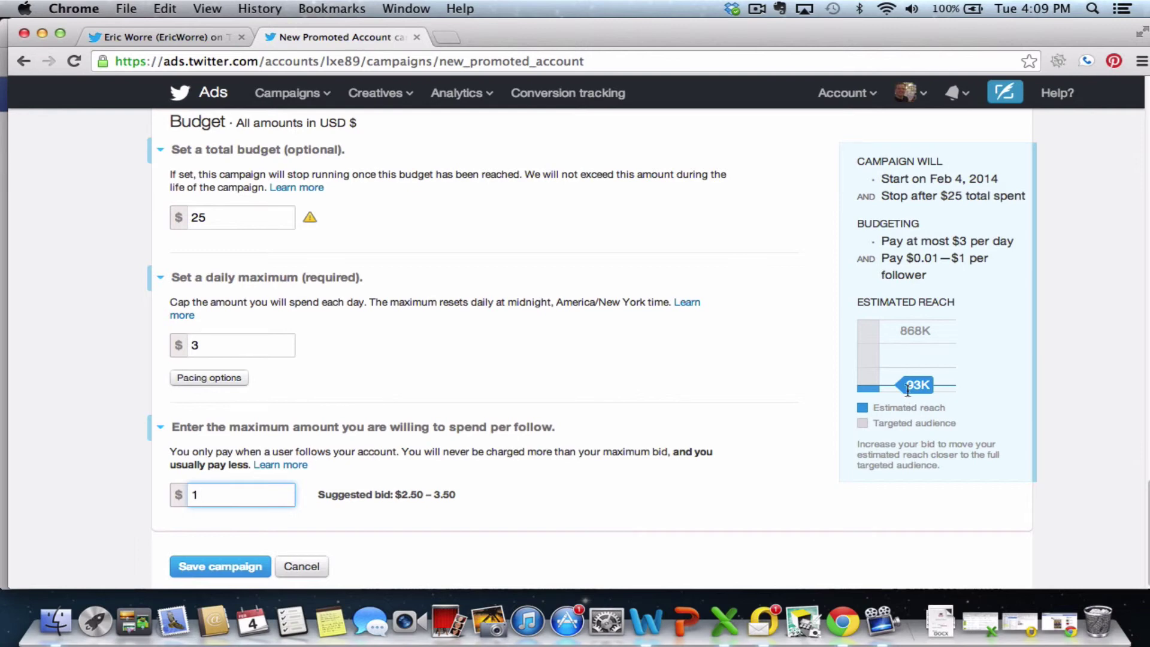
# - Review the whole campaign form, from the name and schedule through targeting and the promoted tweet to the budget
pyautogui.scroll(3, 661, 441)
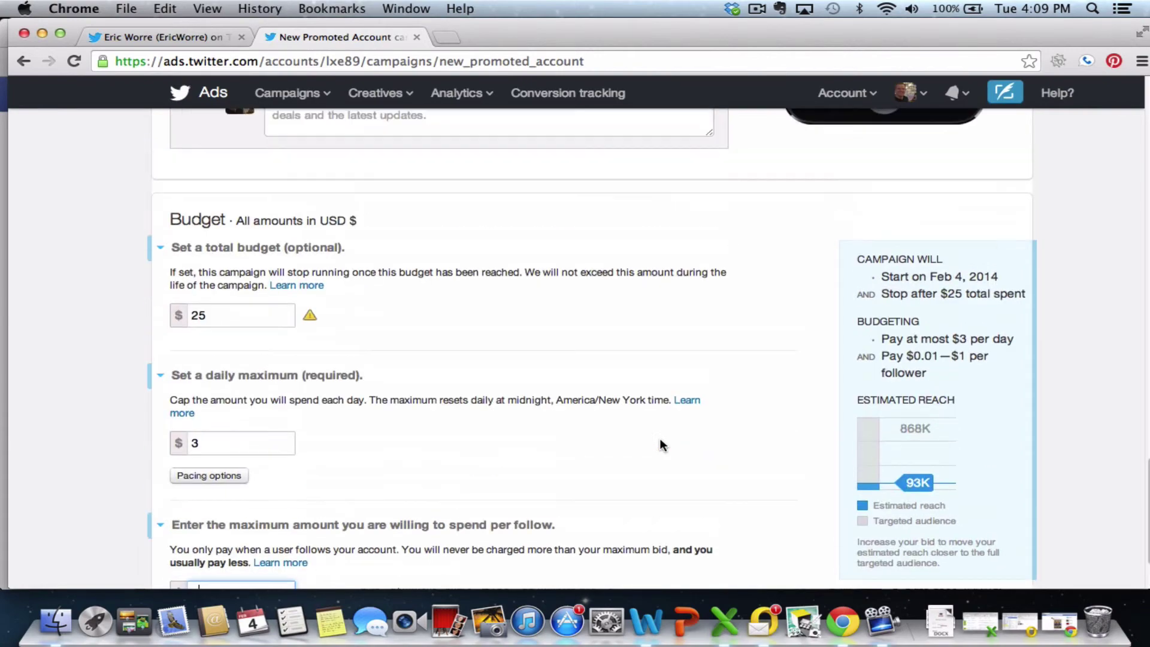
pyautogui.scroll(10, 660, 443)
pyautogui.scroll(10, 660, 441)
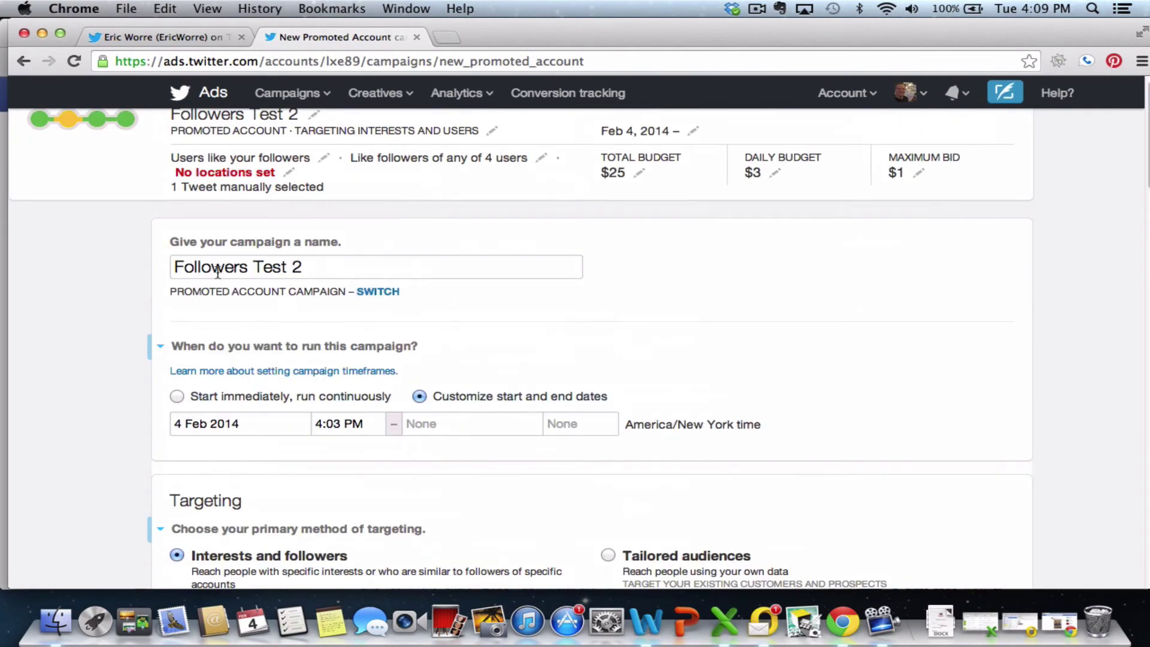
pyautogui.scroll(-8, 299, 269)
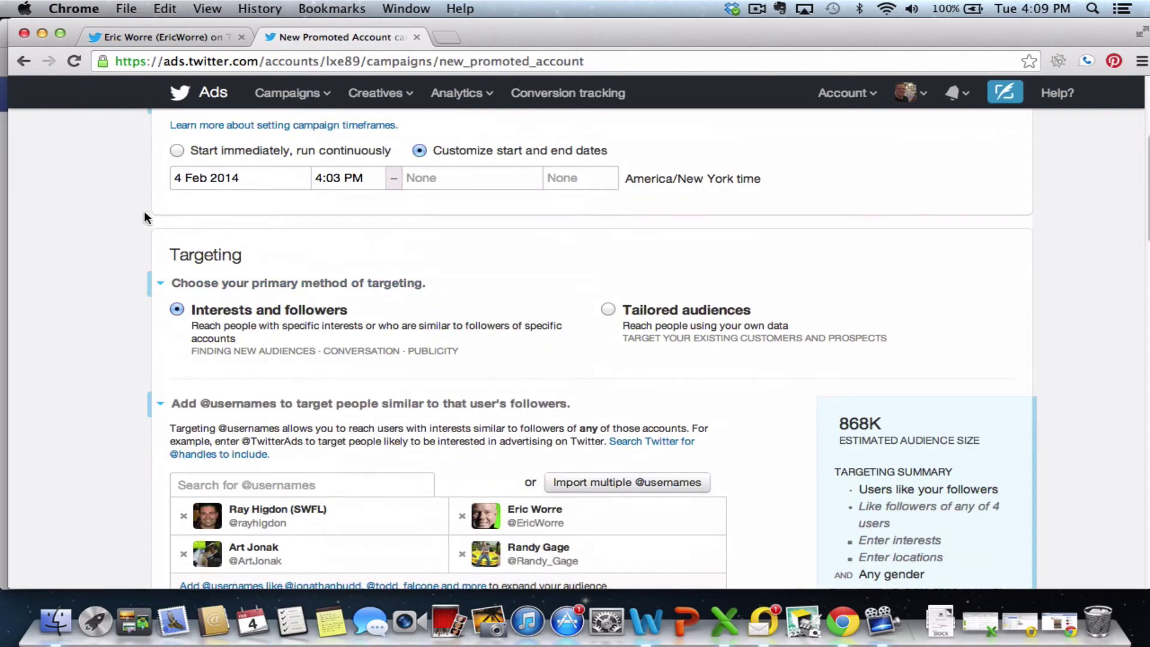
pyautogui.scroll(-5, 301, 291)
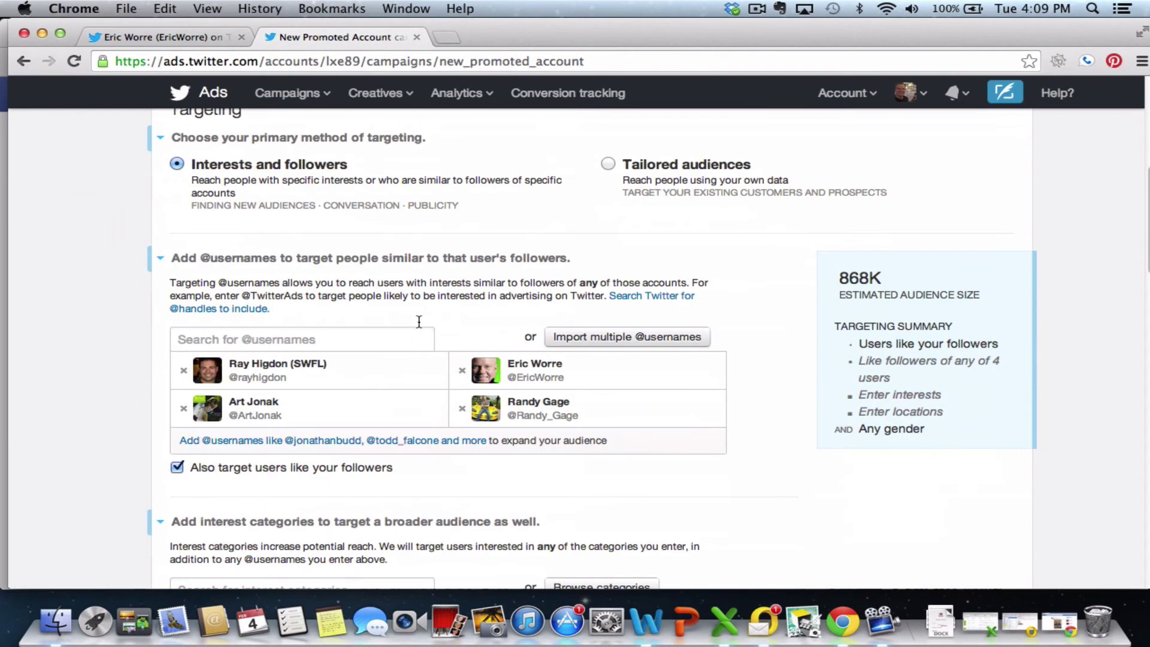
pyautogui.scroll(-10, 433, 344)
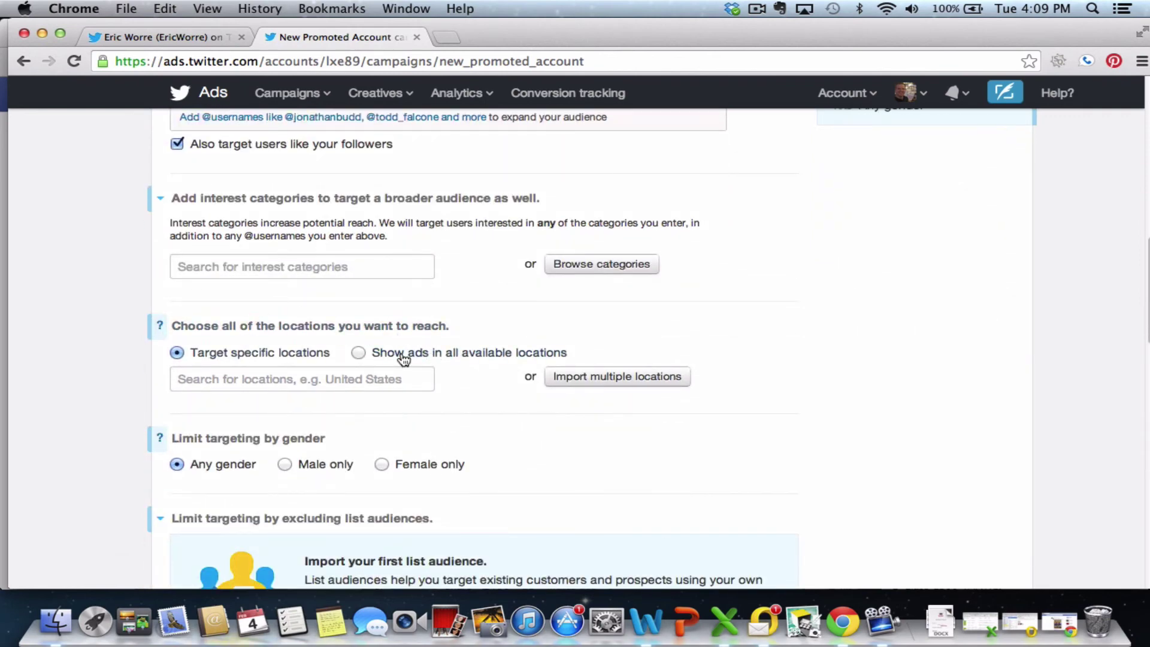
pyautogui.scroll(-2, 401, 353)
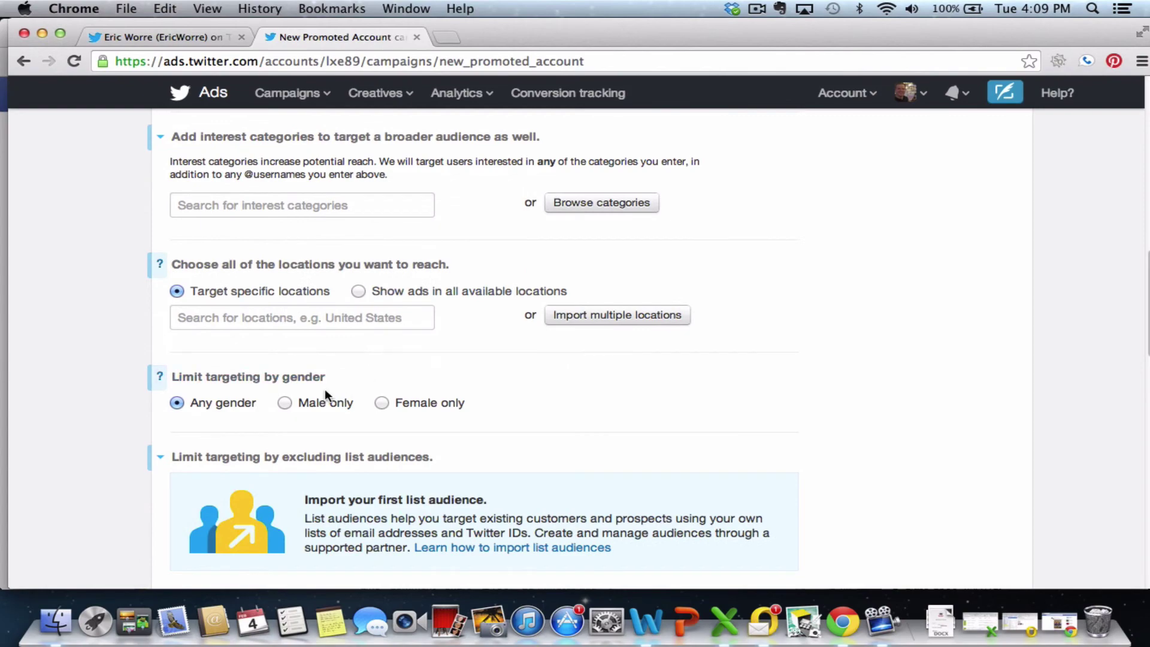
pyautogui.scroll(-5, 325, 390)
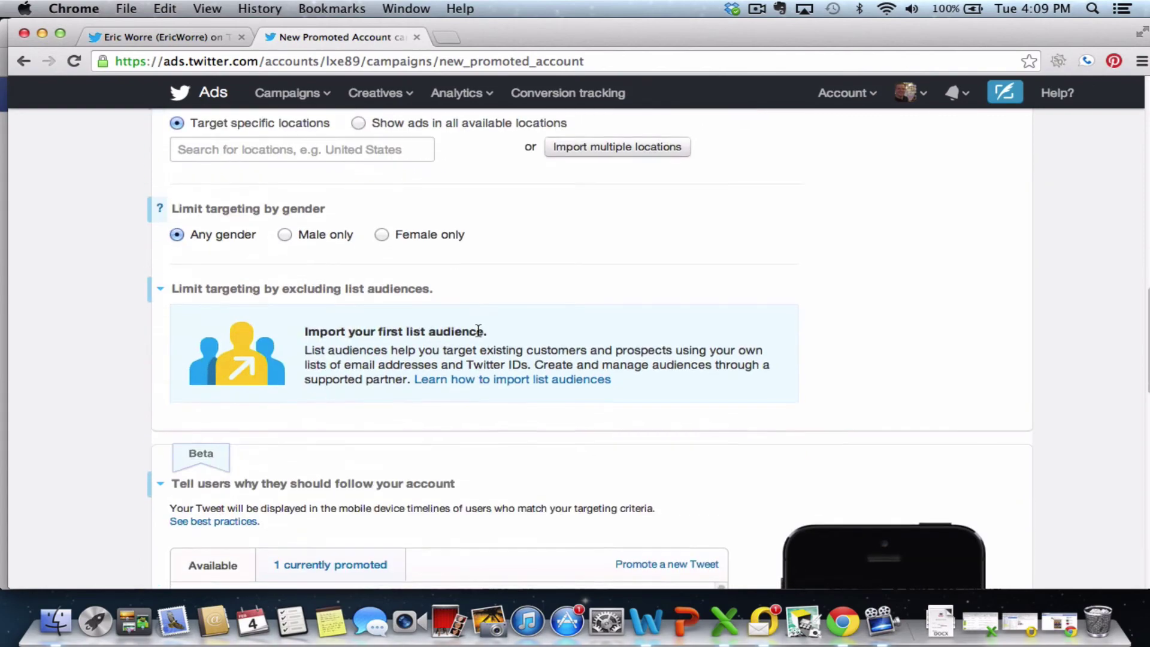
pyautogui.scroll(-5, 479, 334)
pyautogui.scroll(-5, 479, 335)
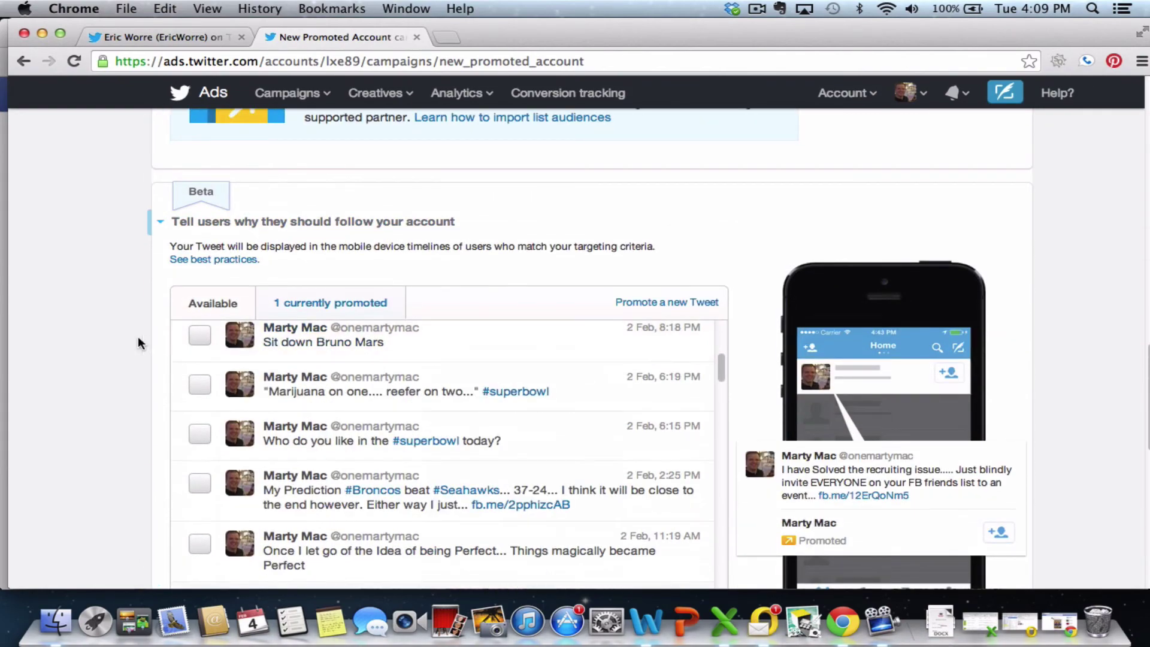
pyautogui.scroll(-6, 137, 336)
# - Submit the completed Followers Test 2 campaign for saving
pyautogui.press('Tab')
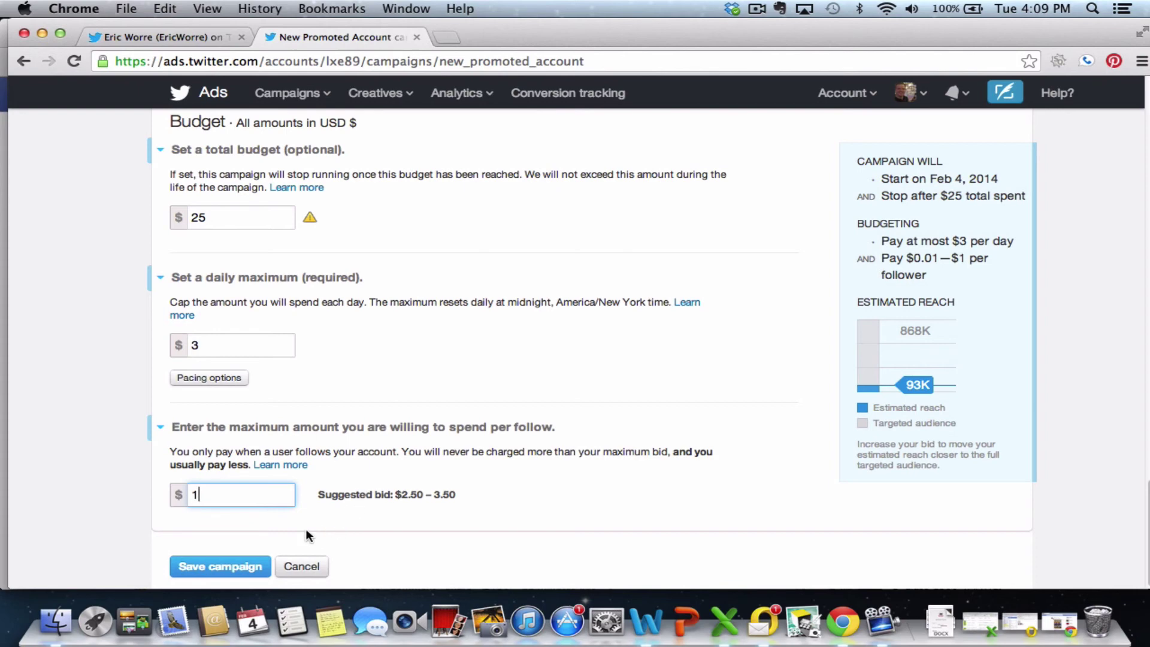
pyautogui.click(239, 566)
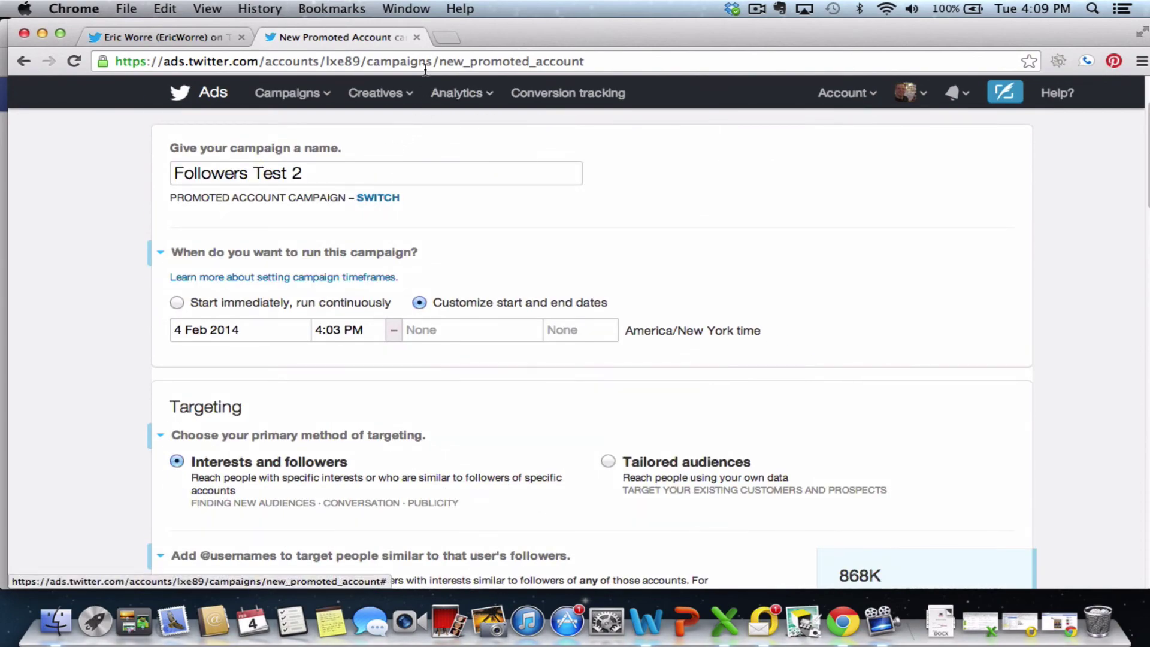